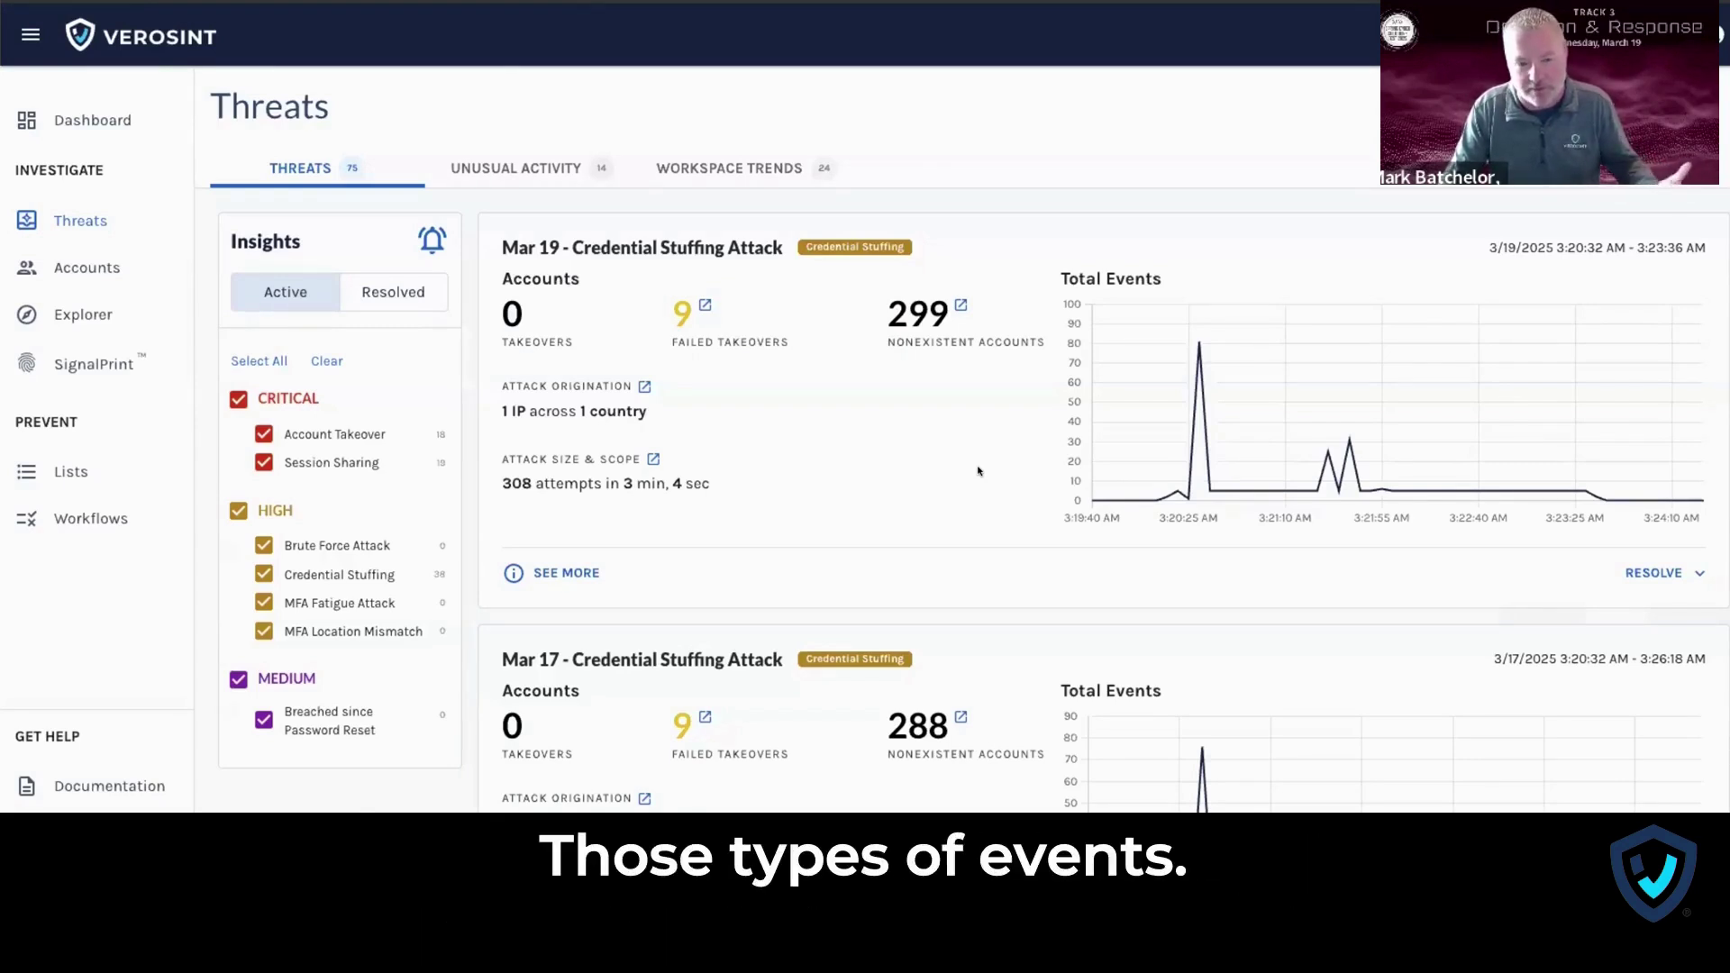
scroll(979, 470, "down", 1)
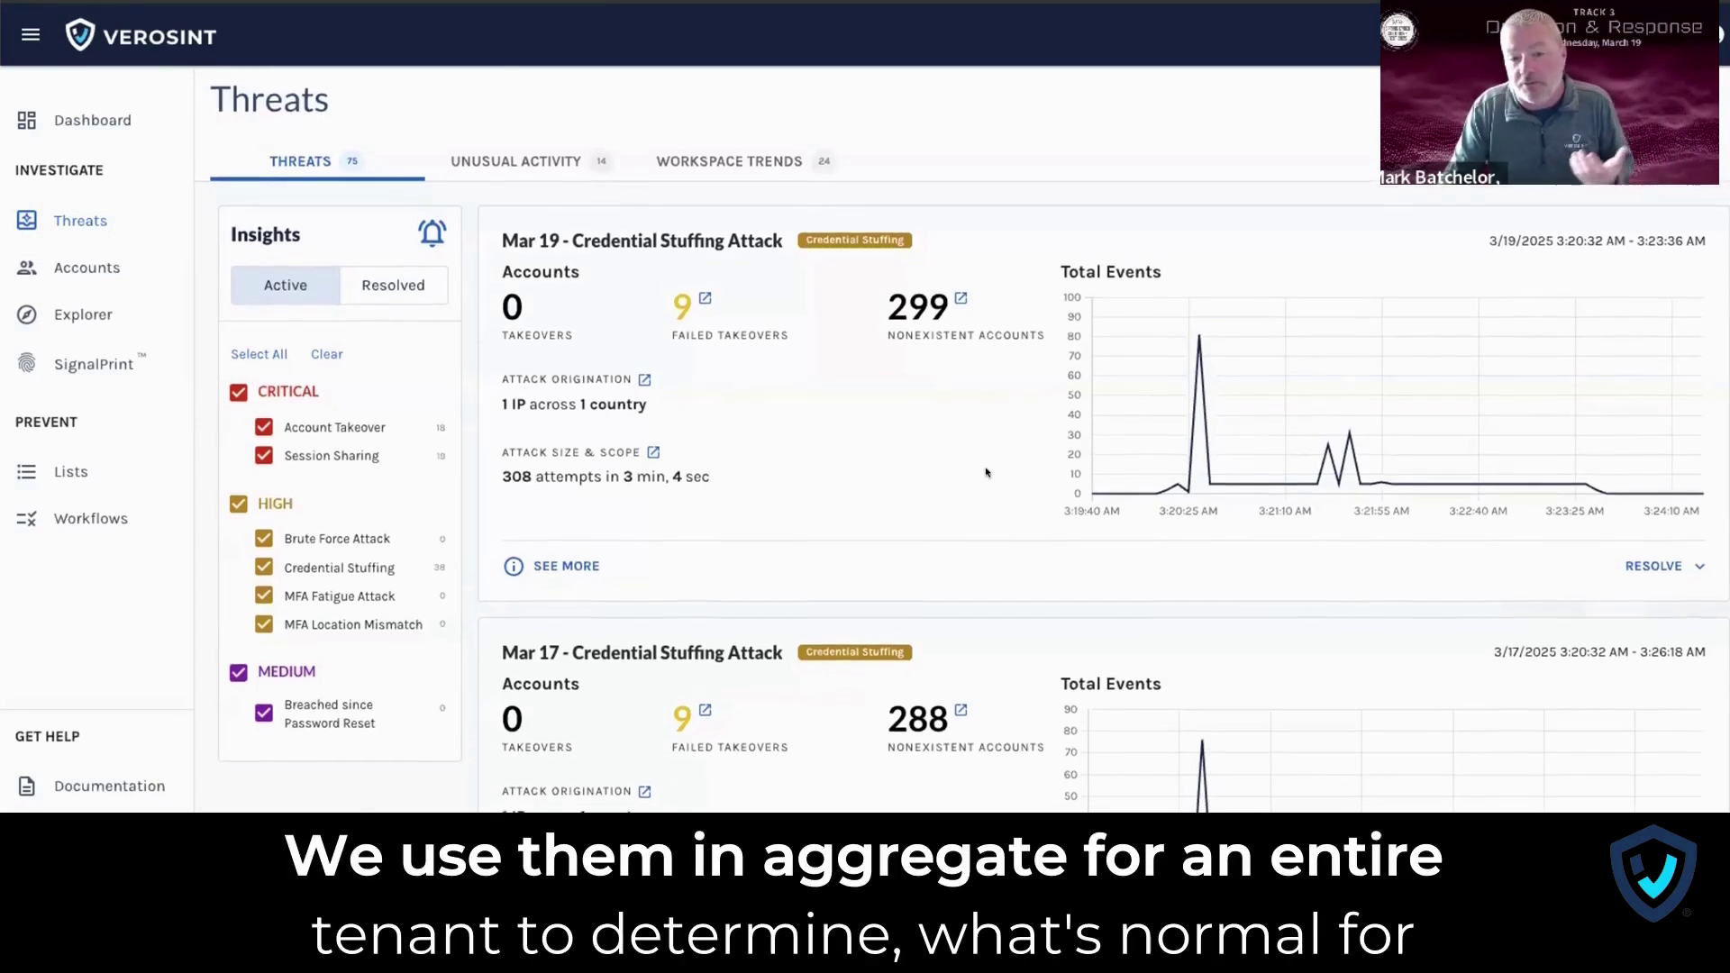
scroll(1000, 464, "up", 1)
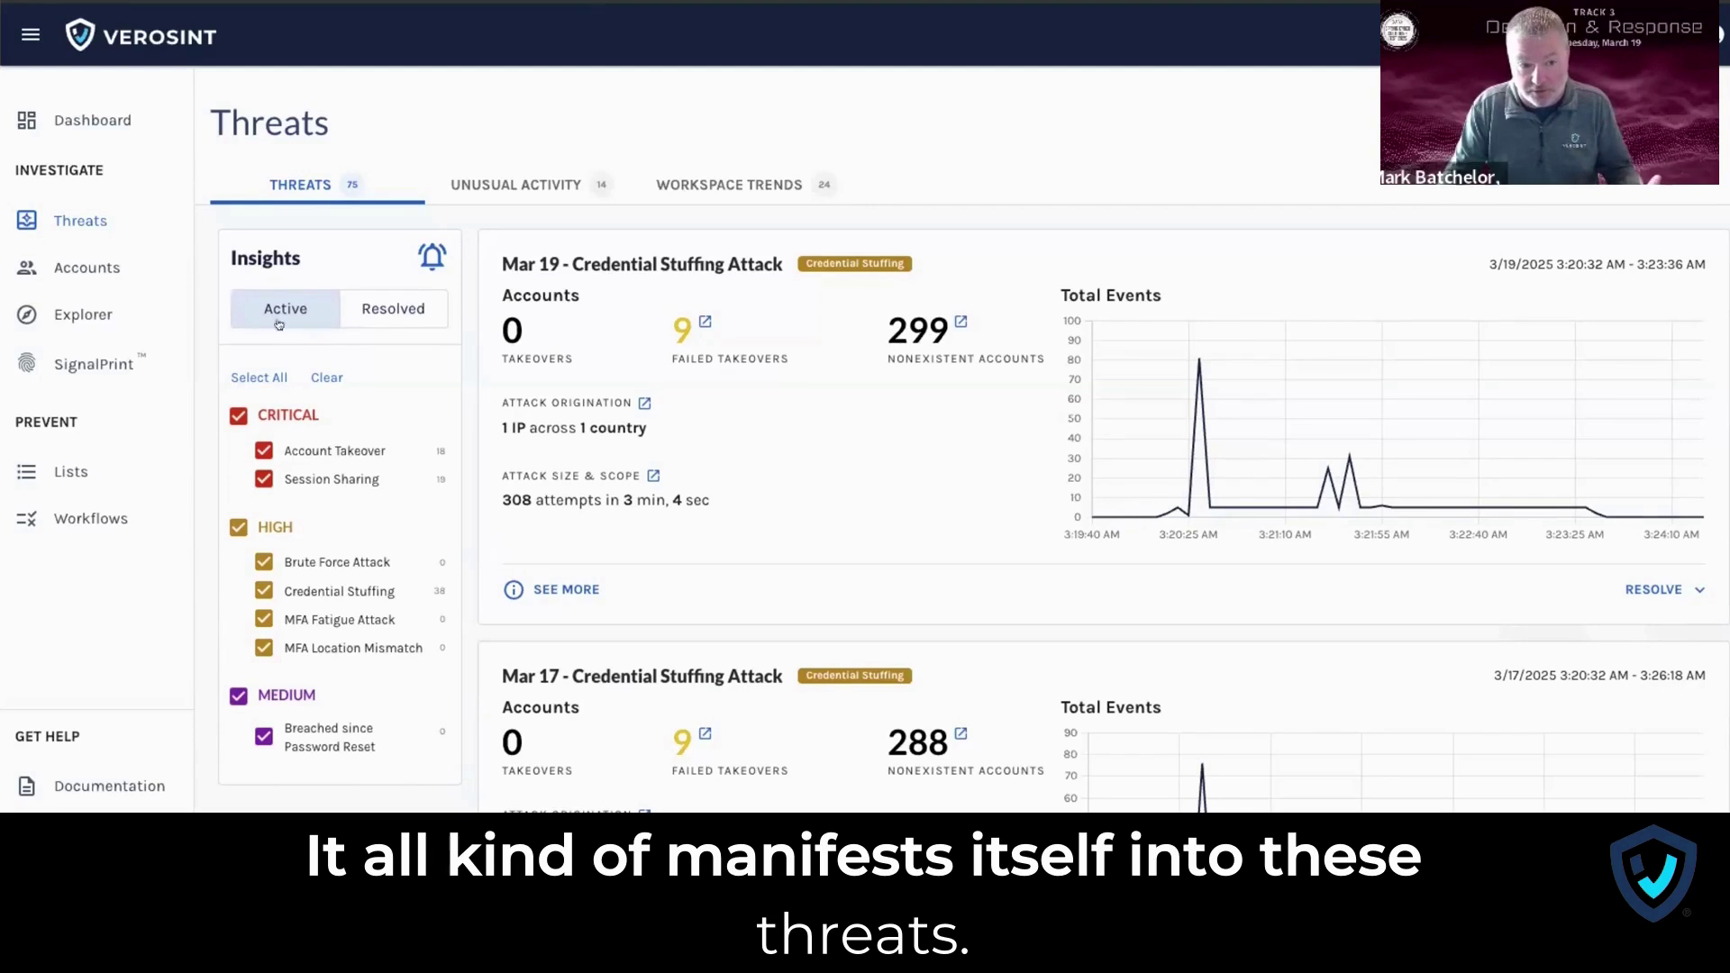
scroll(947, 551, "down", 1)
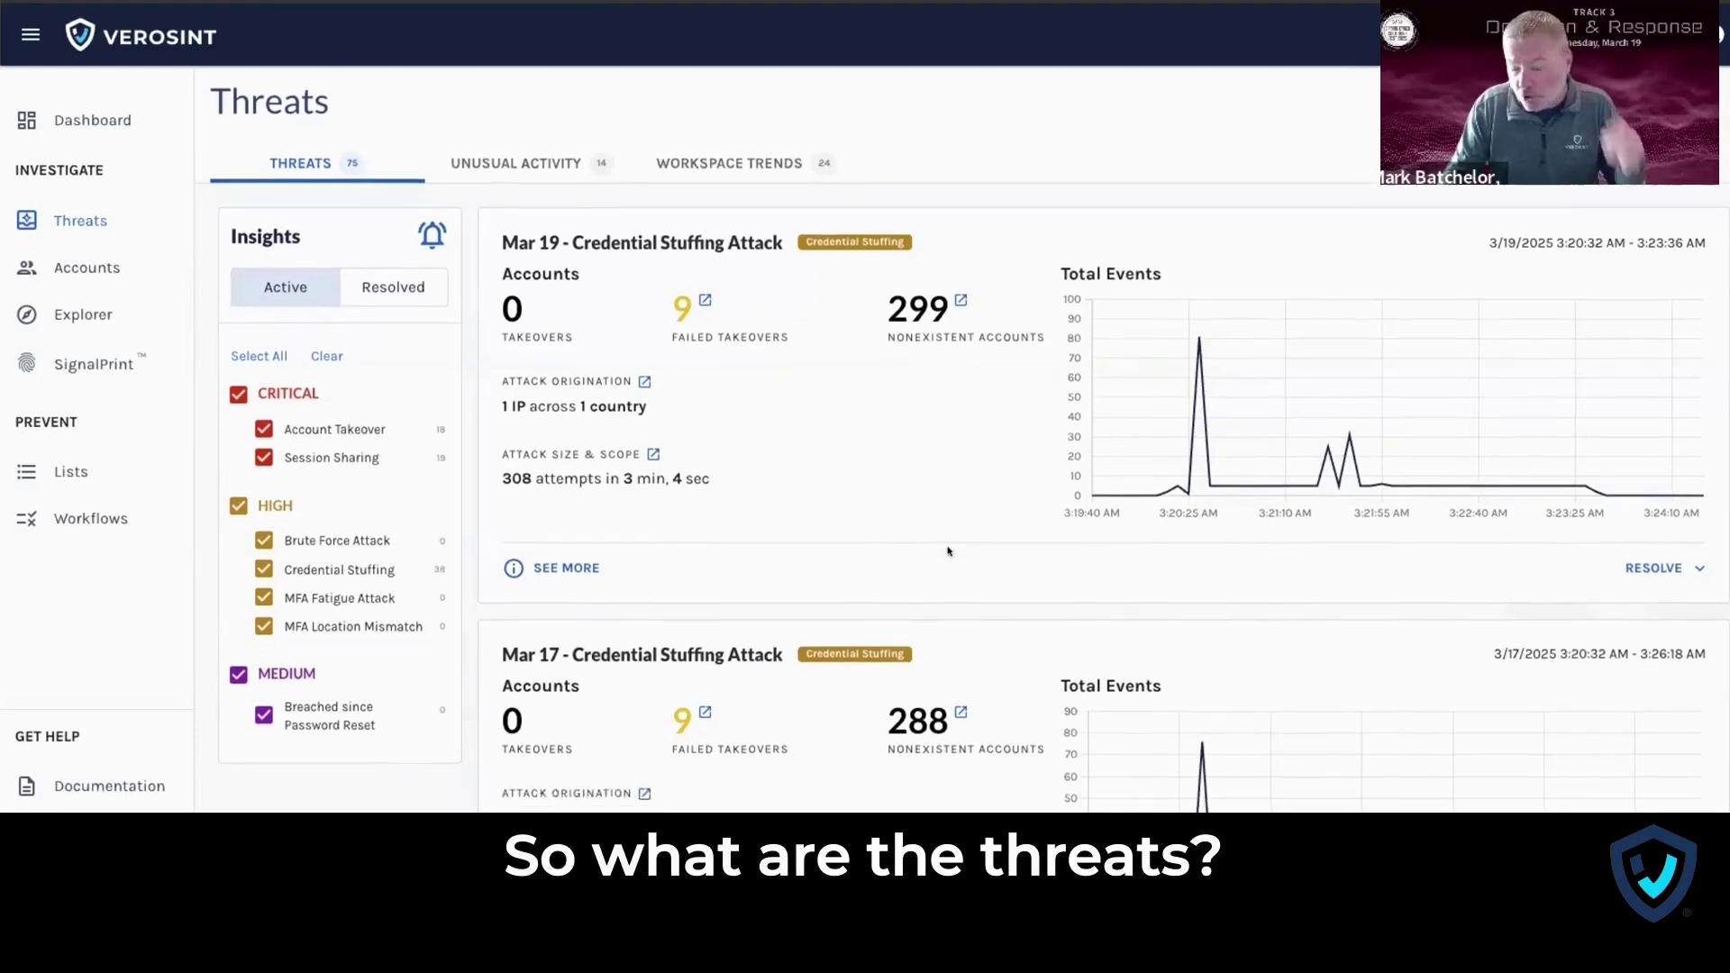
scroll(947, 552, "down", 1)
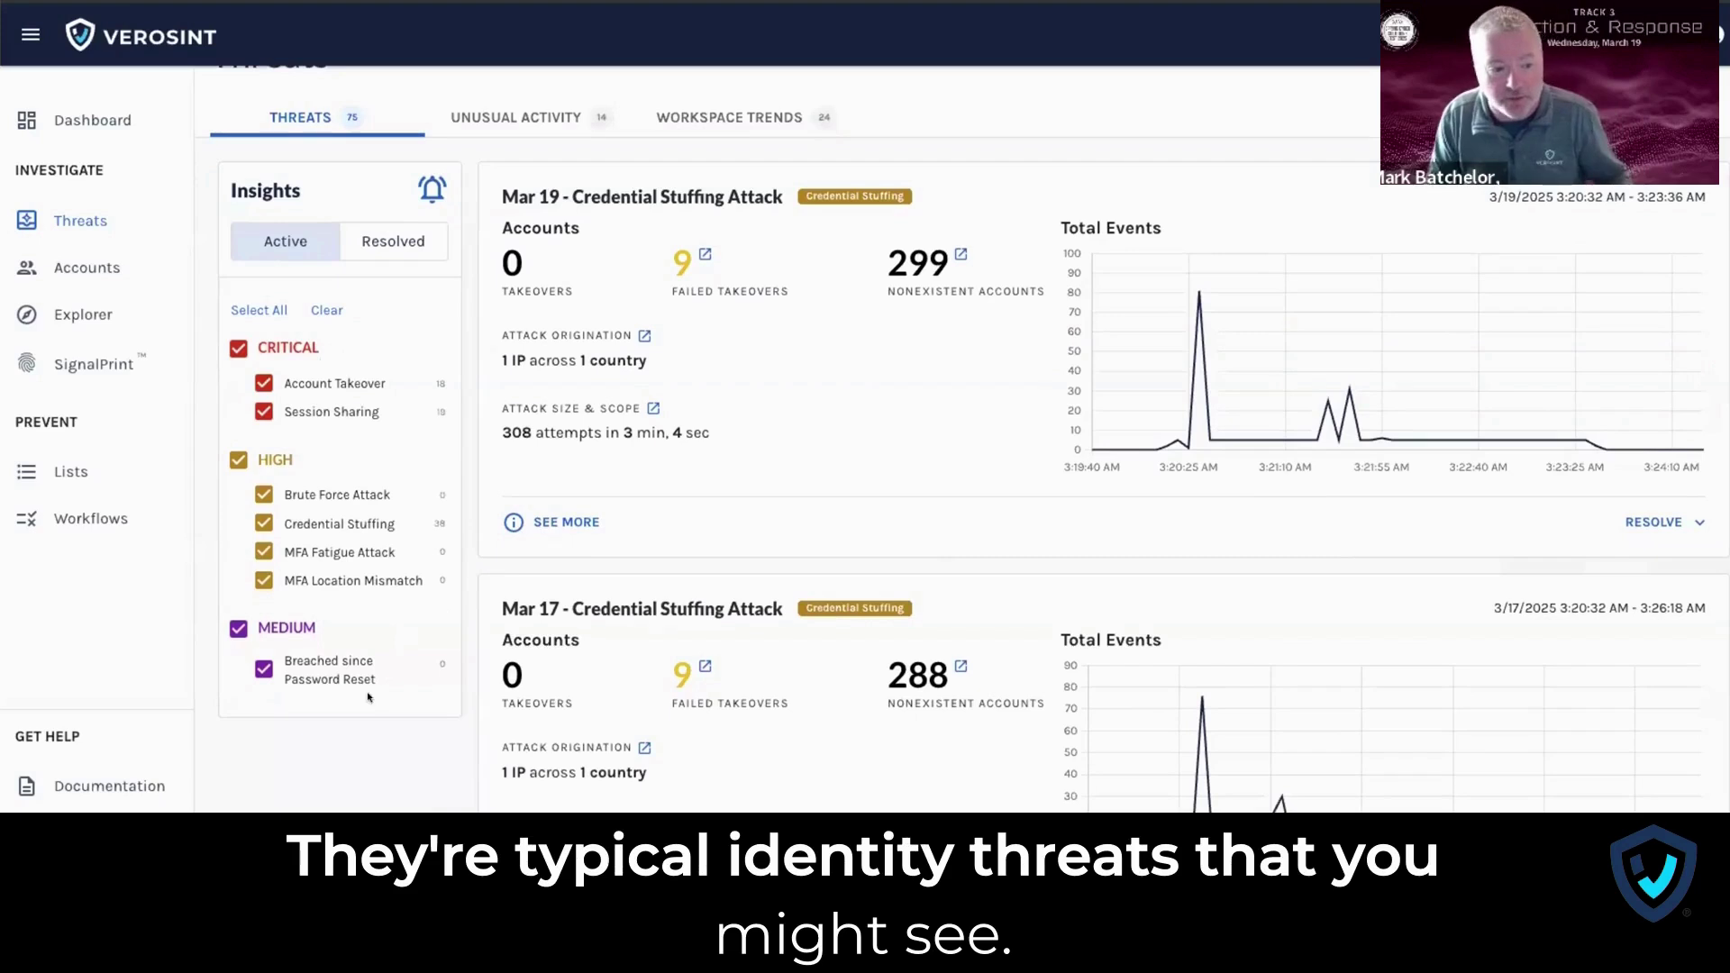
scroll(383, 708, "down", 1)
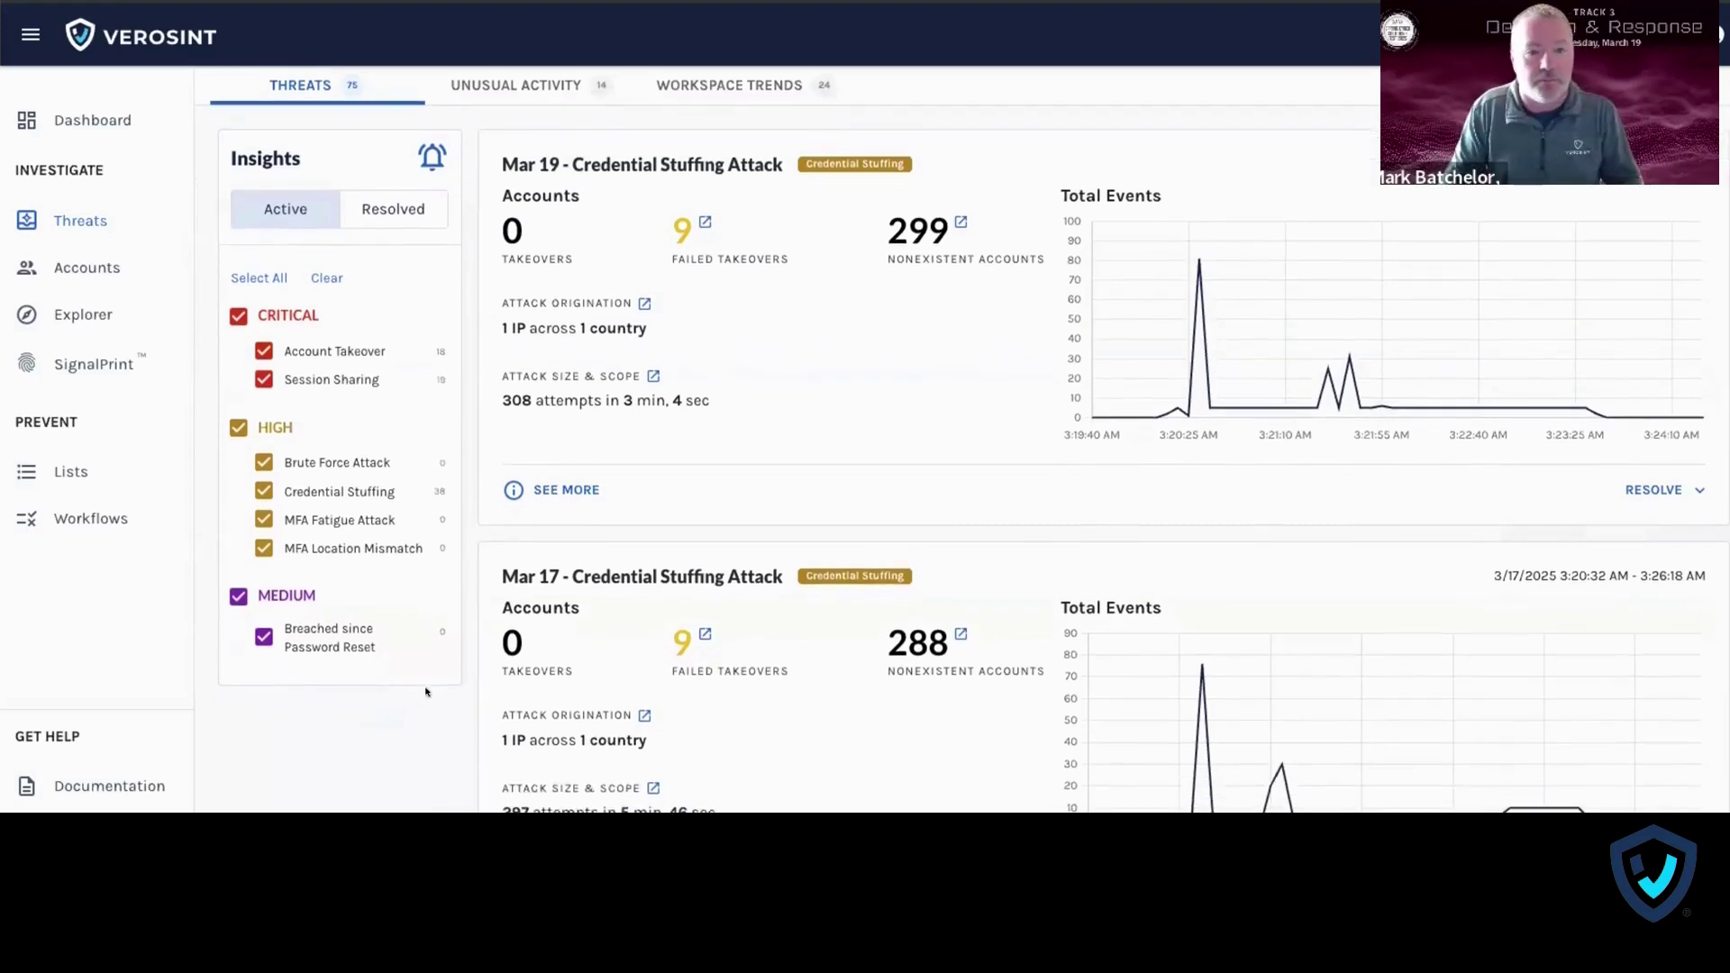
scroll(734, 586, "up", 2)
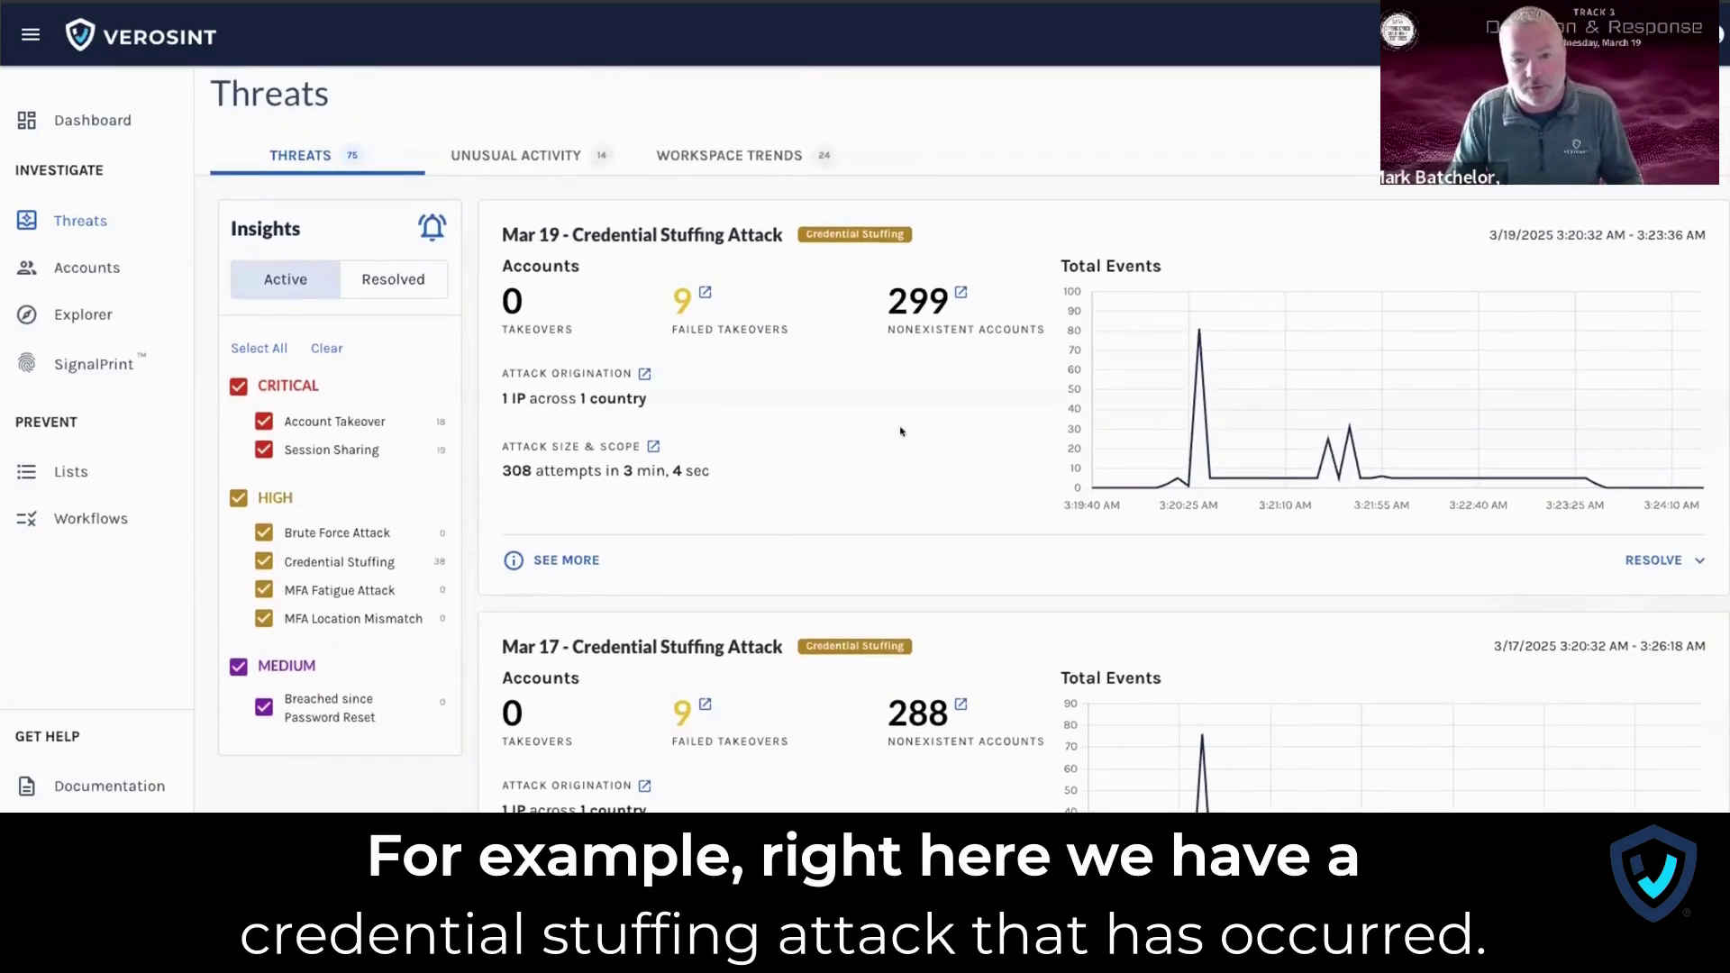
Open the full details of the Mar 19 credential stuffing attack, review its country and ASO activity, and close them.
left_click(548, 561)
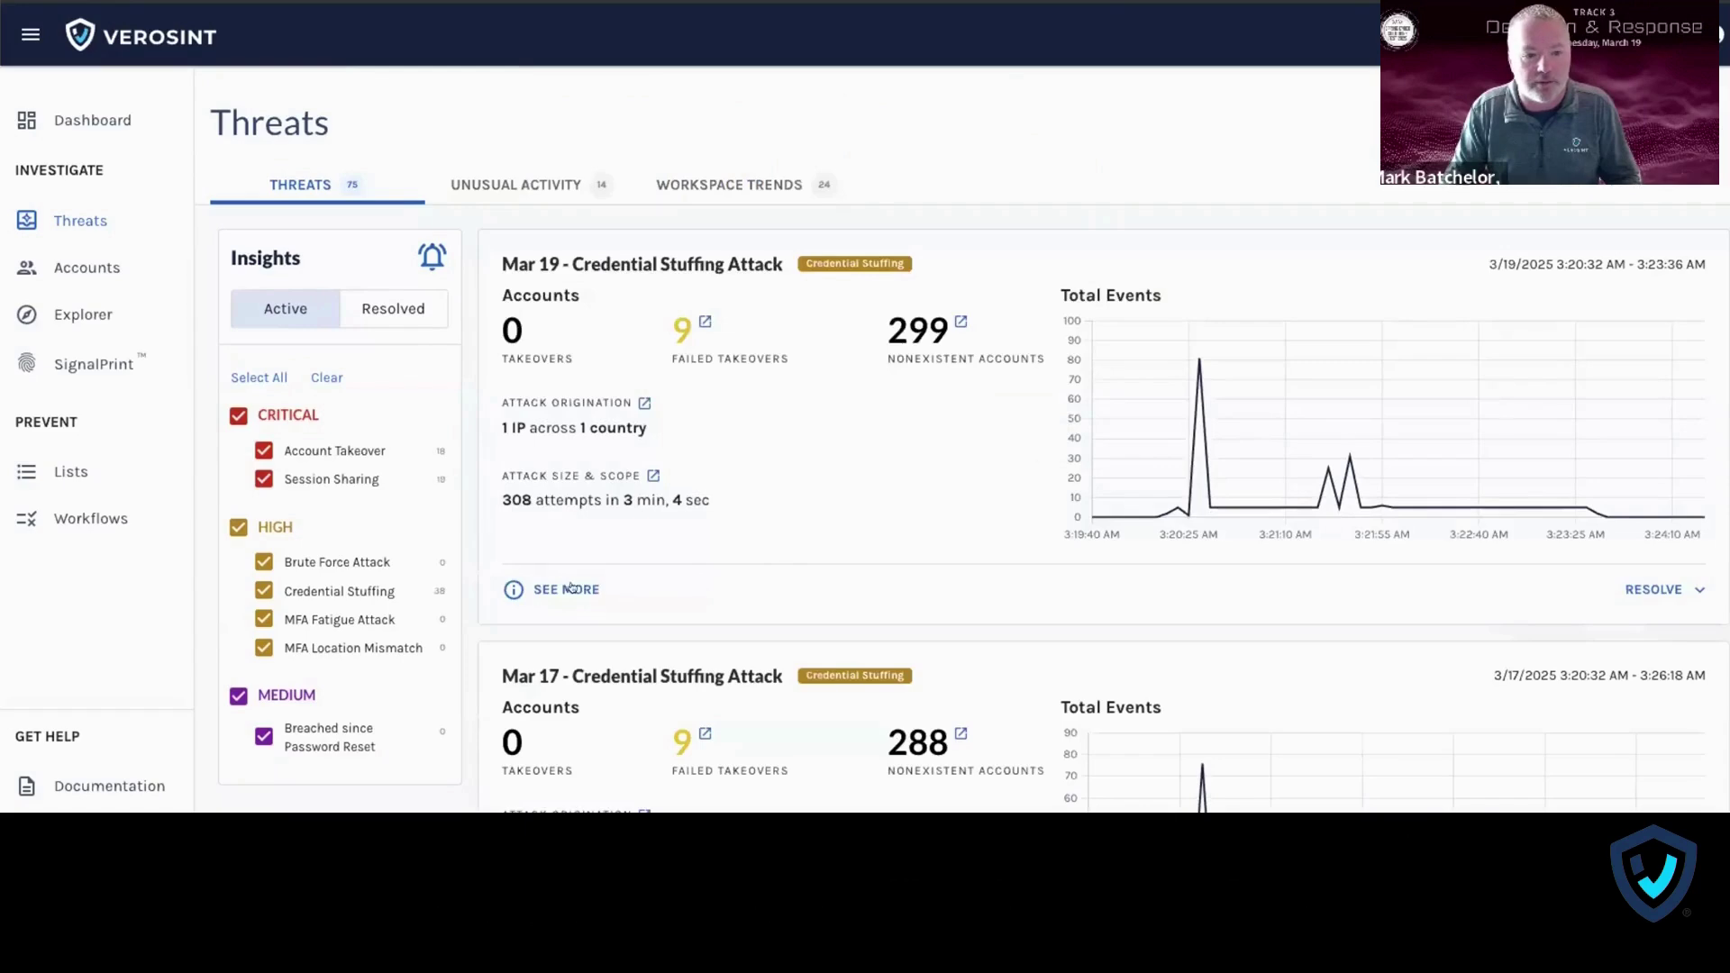
left_click(566, 589)
scroll(930, 436, "down", 5)
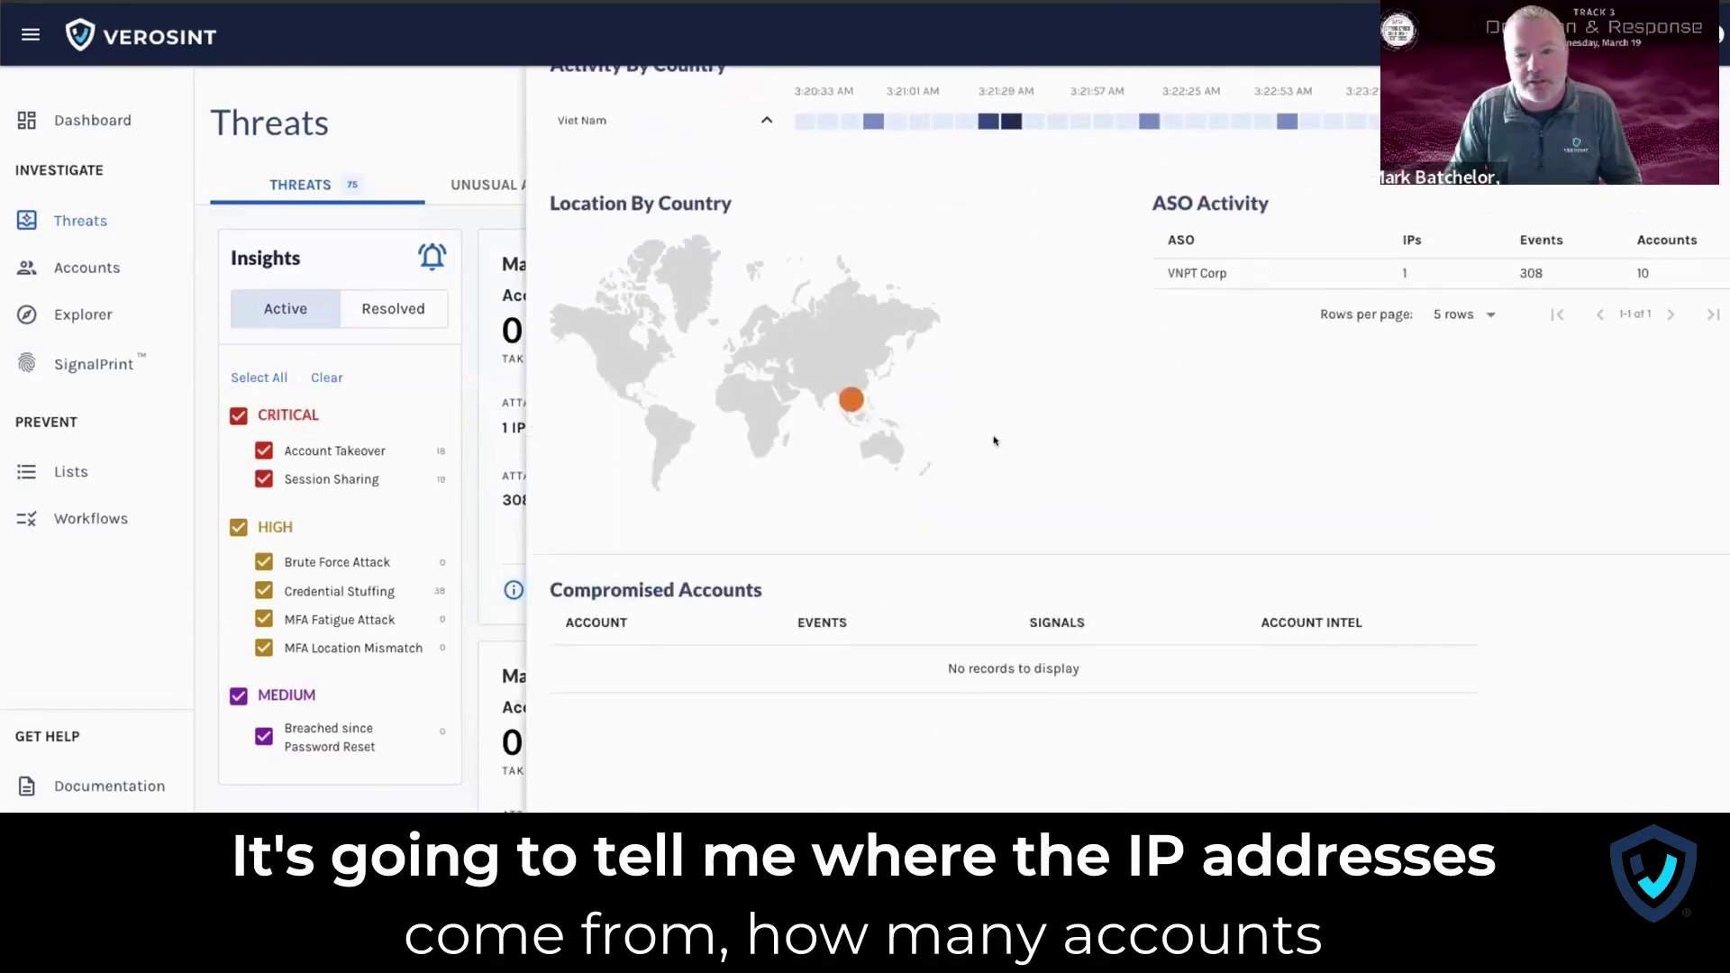
scroll(995, 441, "up", 3)
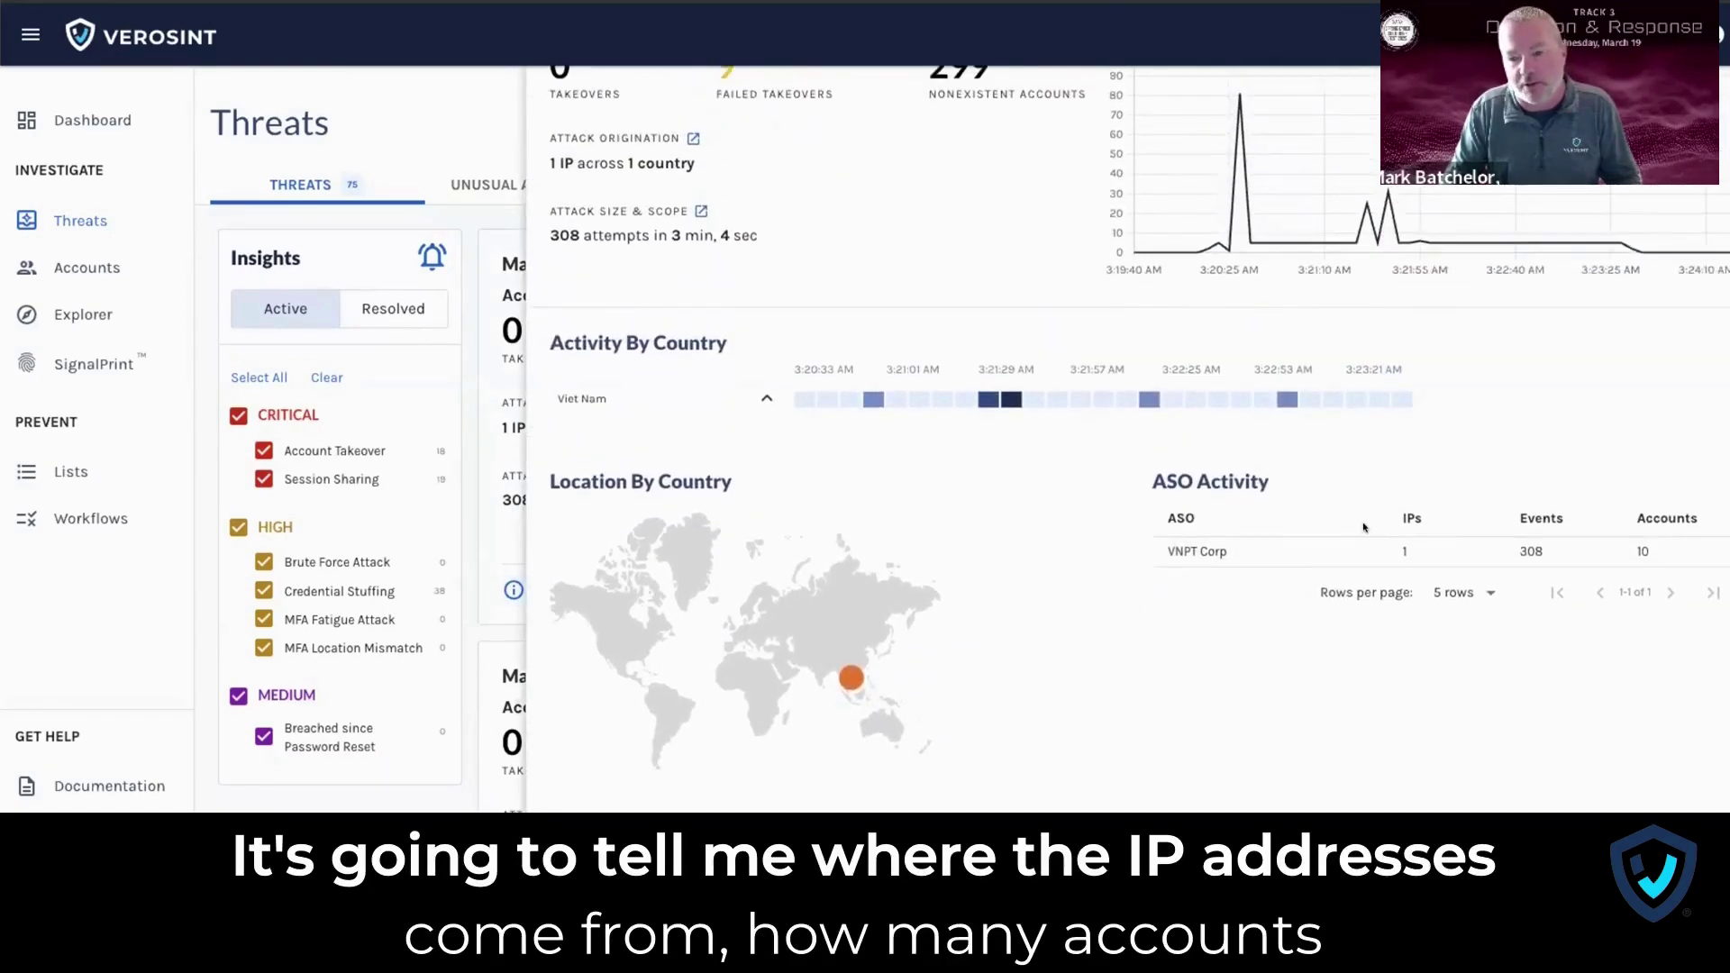
scroll(1364, 528, "up", 2)
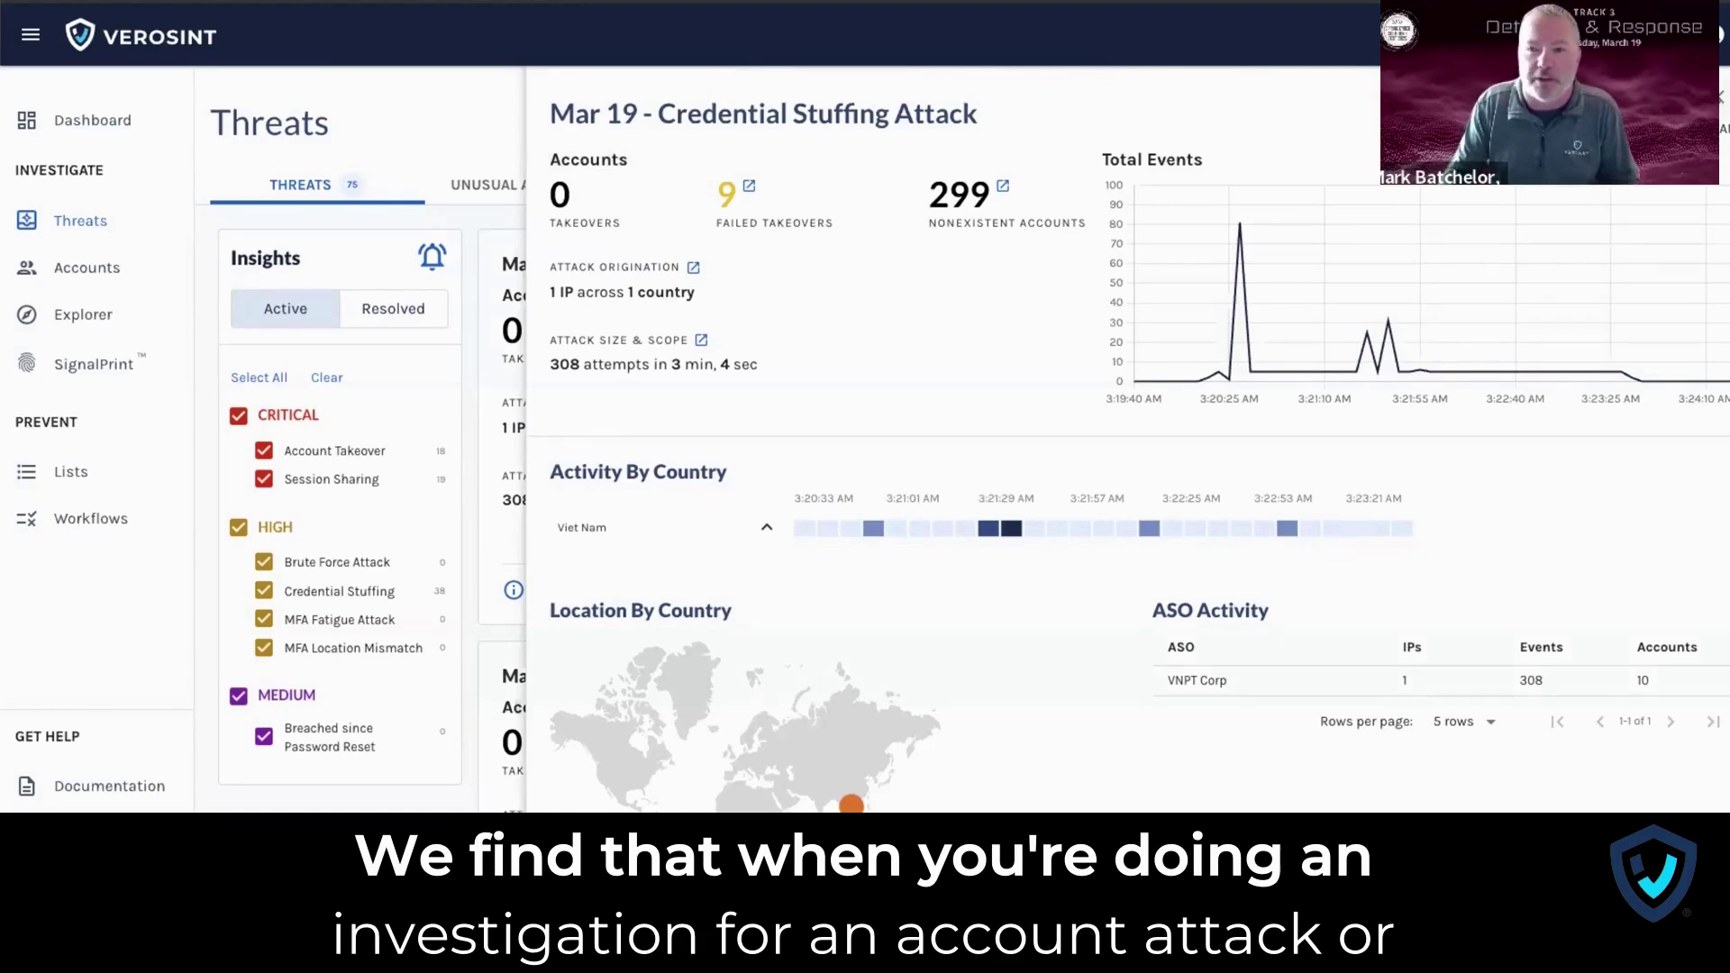
key("Escape")
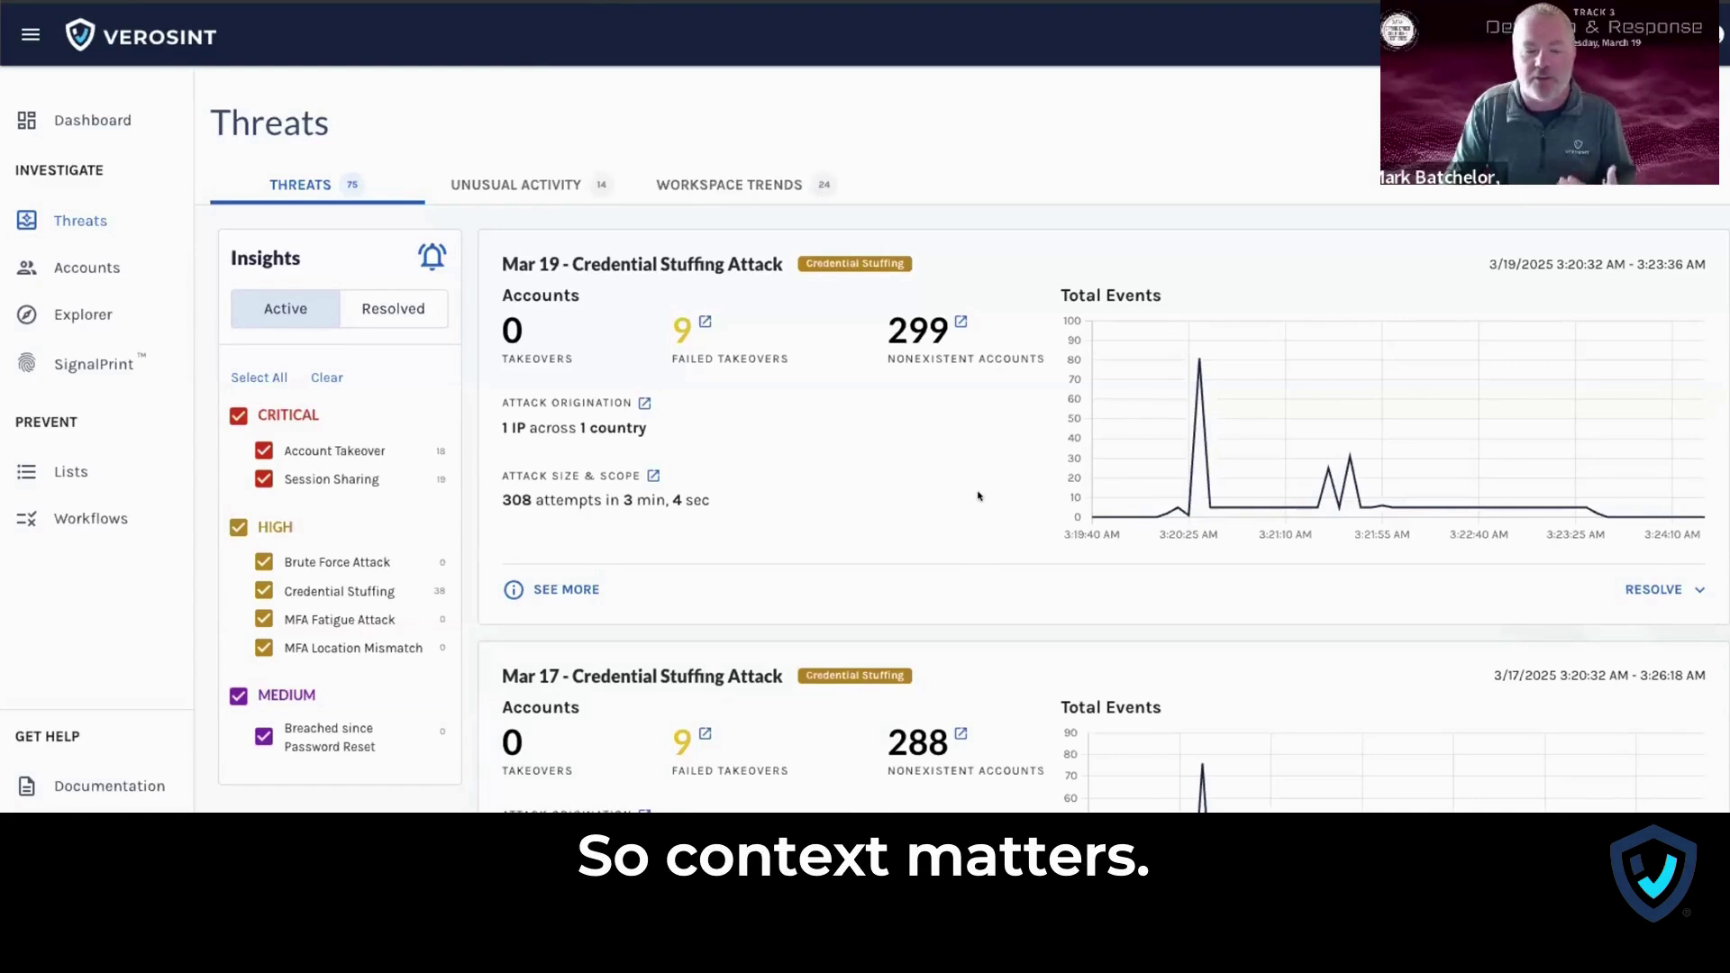
Examine the reason and event signals of the suspected account takeover detected on 3/12/2025 8:23:20 PM, highlighting "new device".
scroll(987, 501, "down", 1)
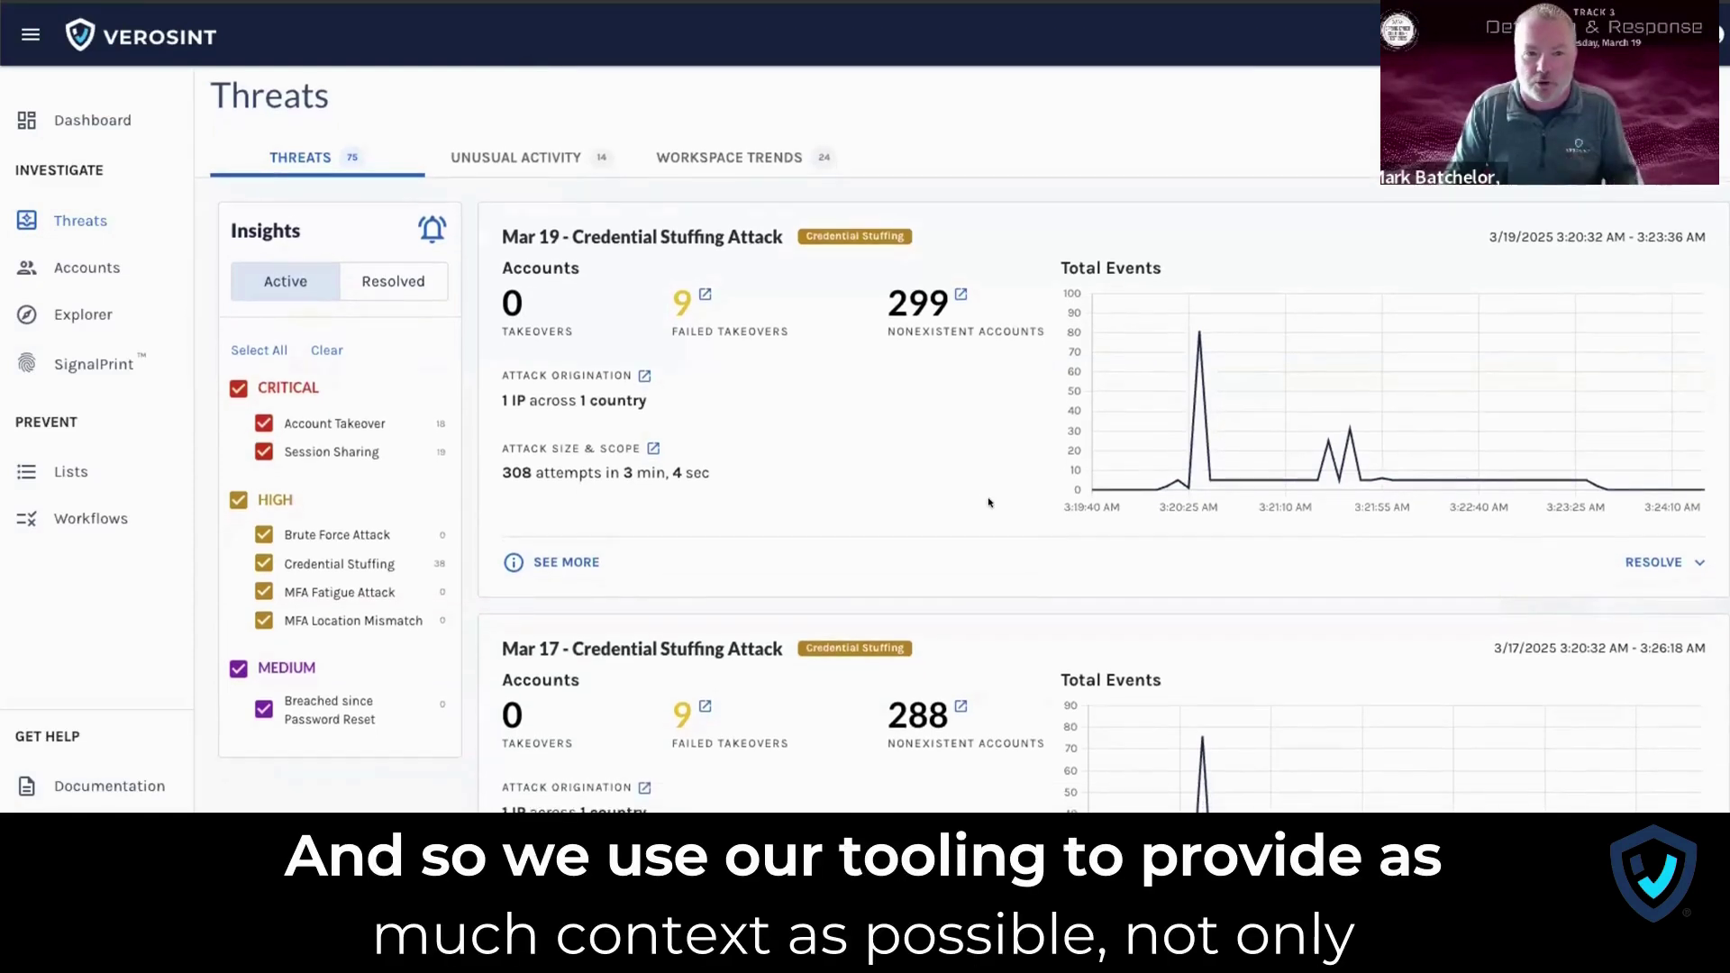
scroll(989, 502, "up", 1)
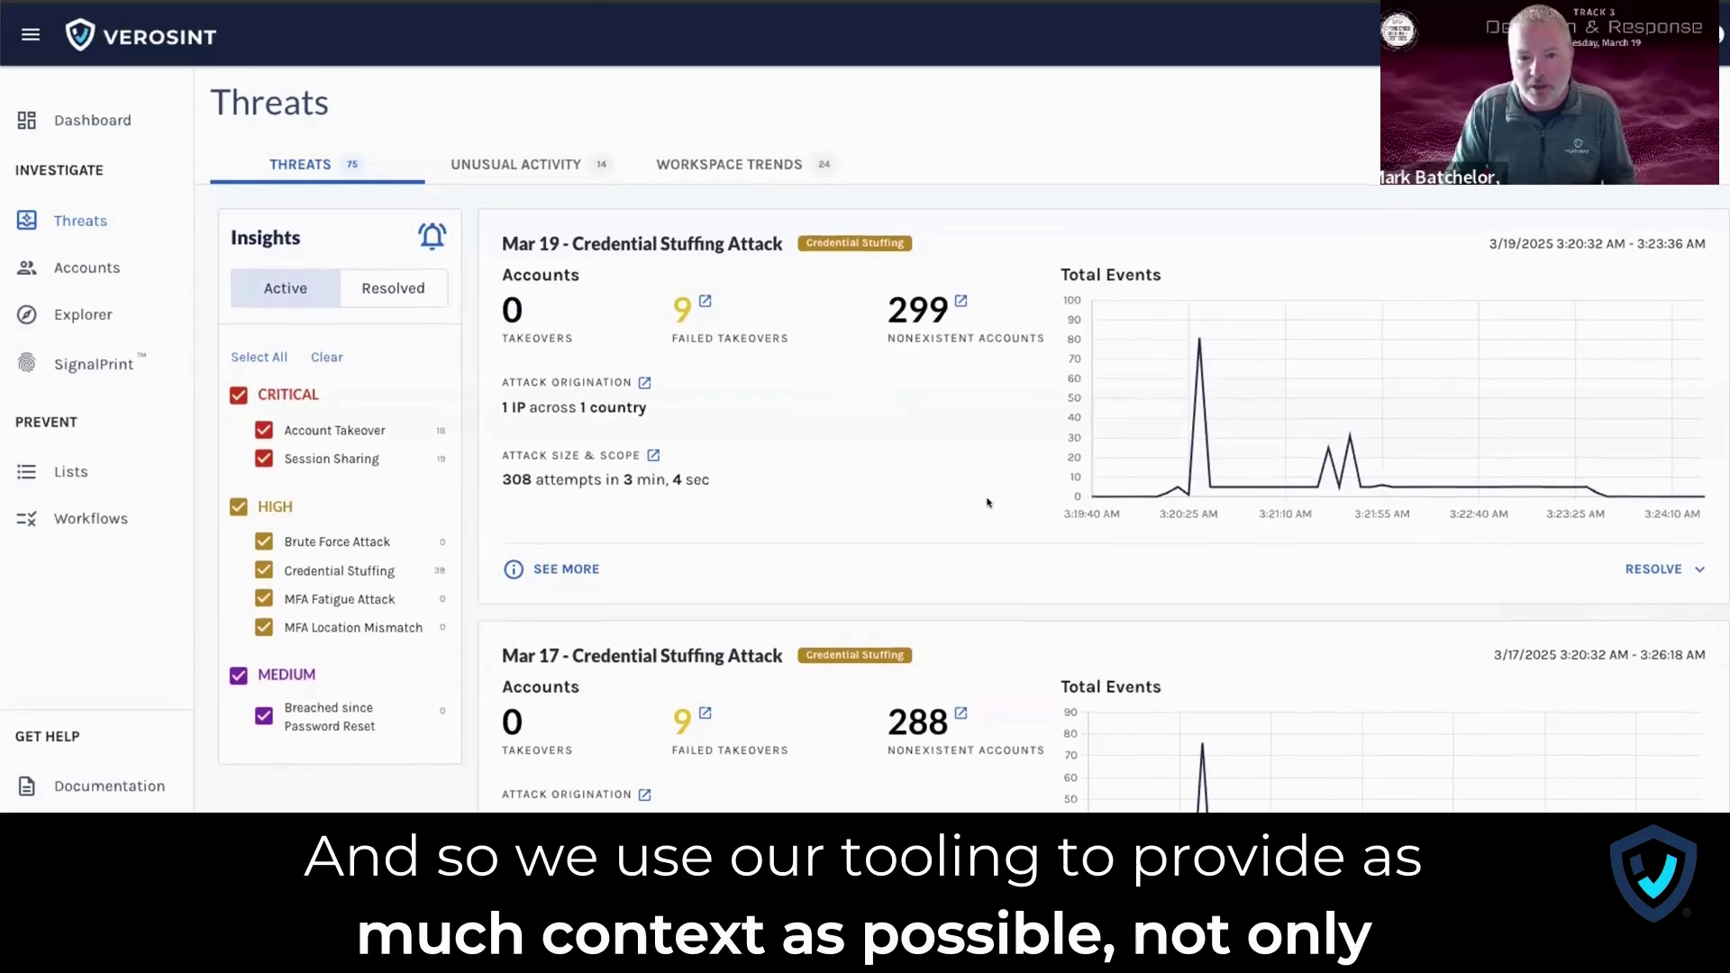
scroll(910, 405, "down", 1)
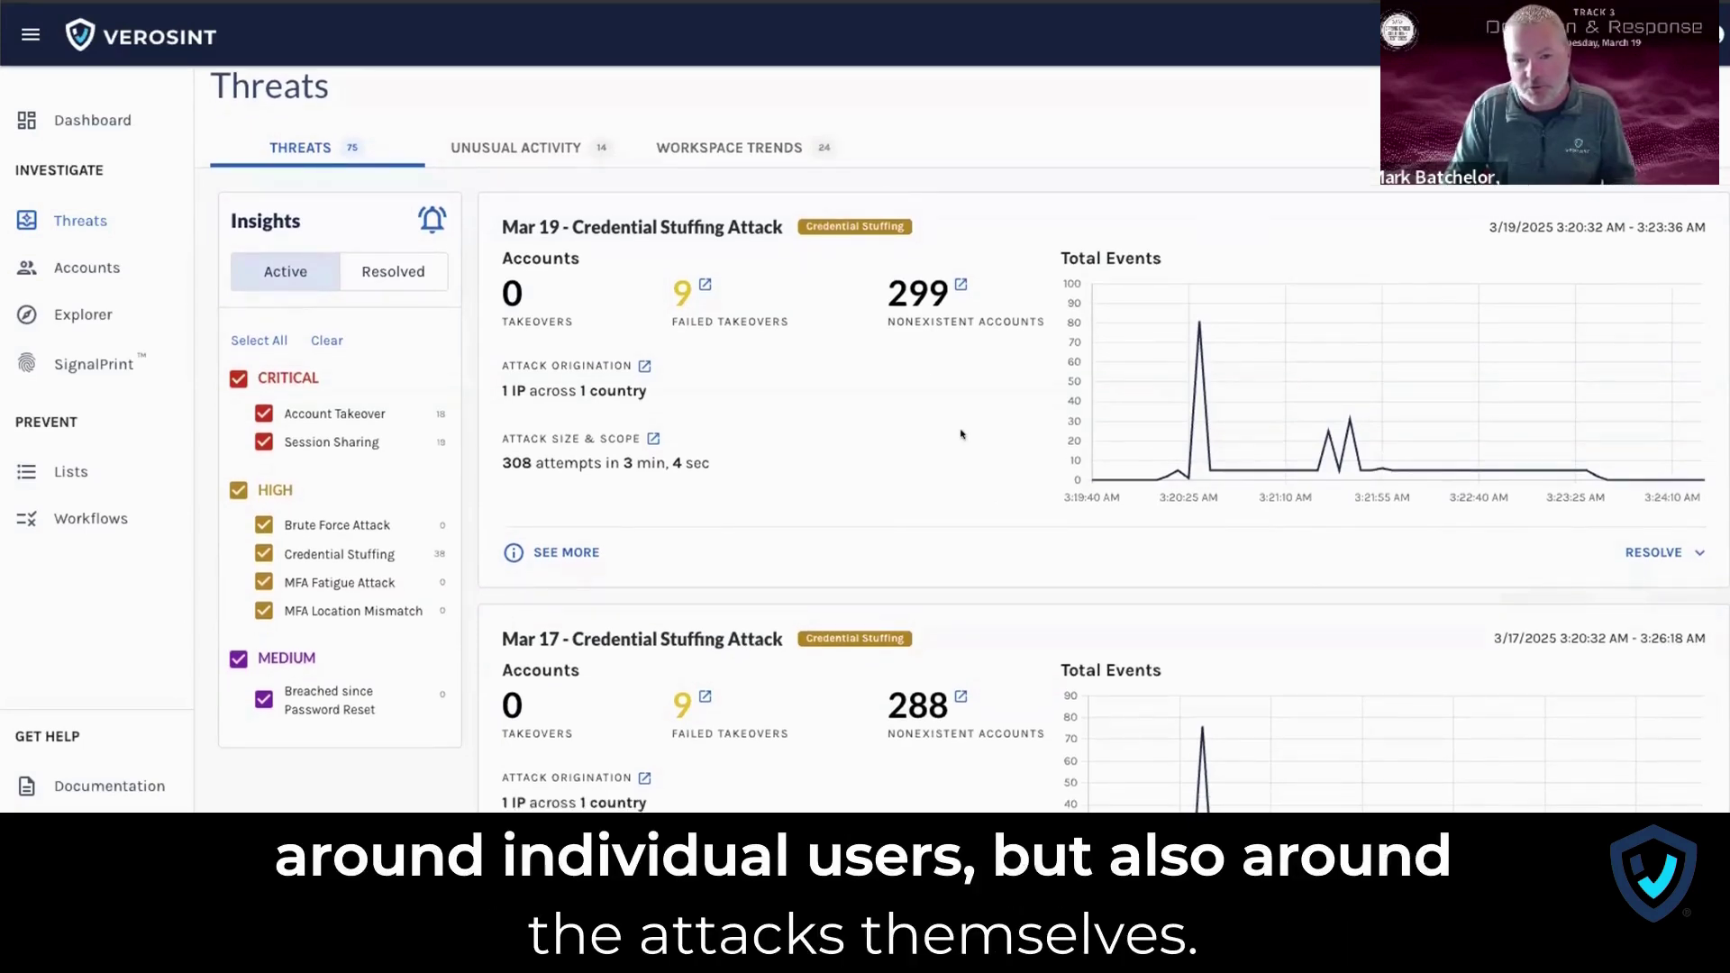
scroll(916, 445, "down", 1)
scroll(944, 461, "down", 4)
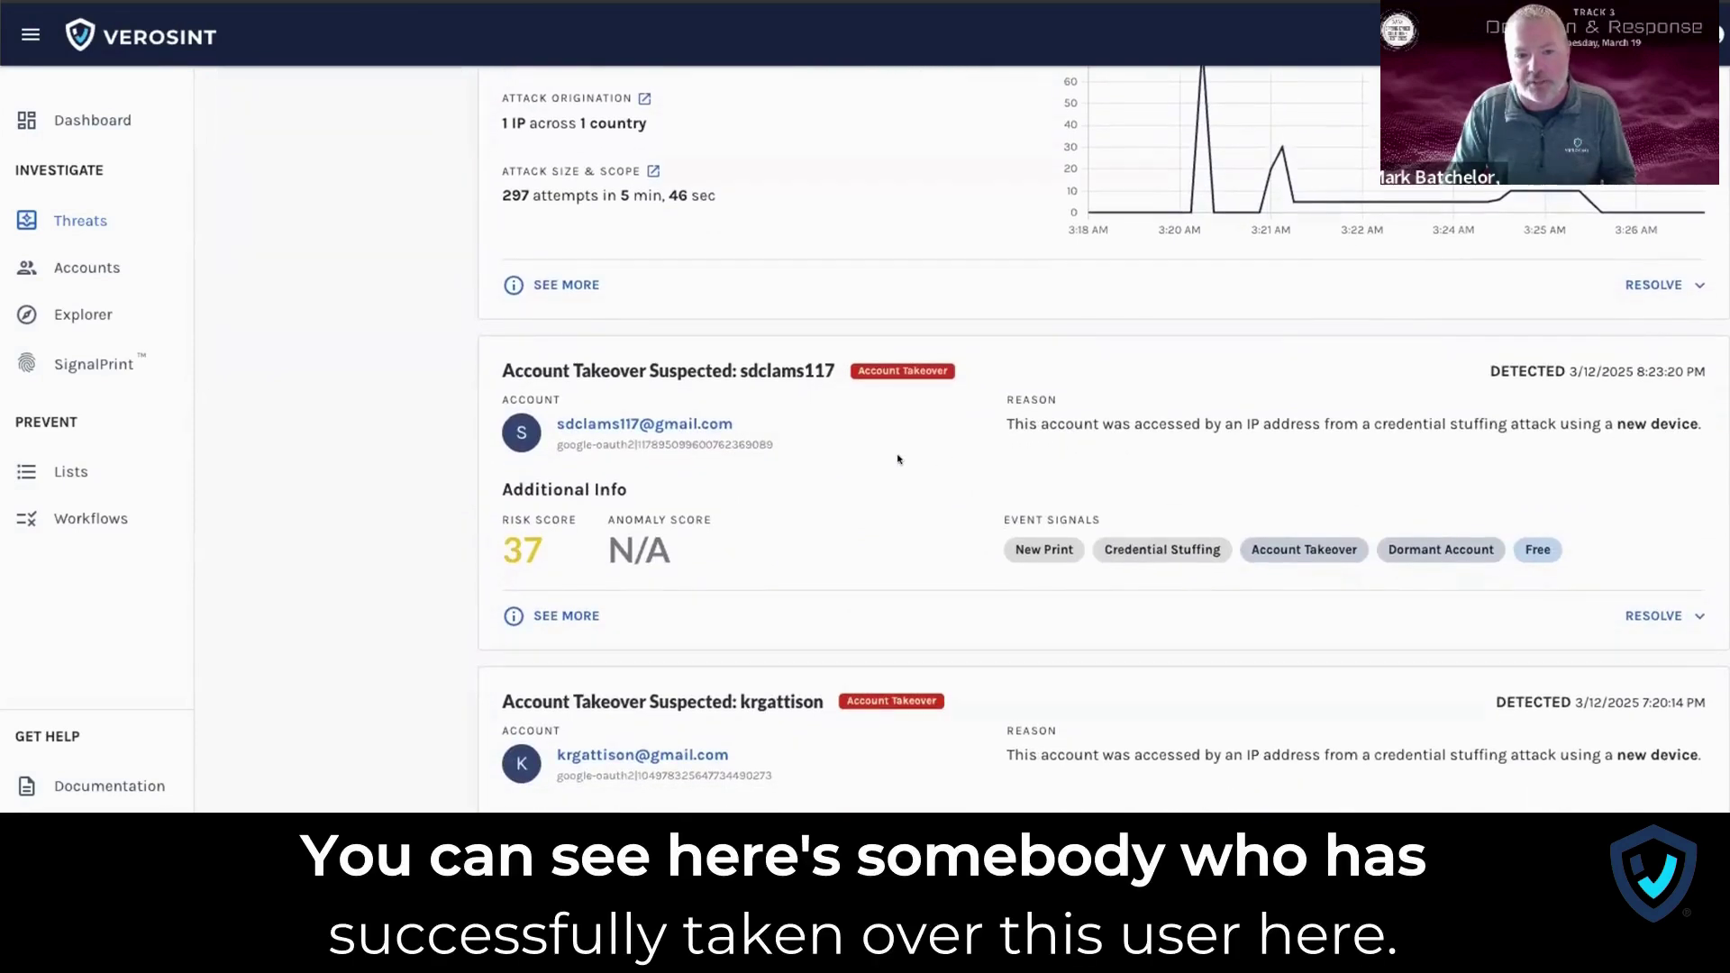
scroll(791, 429, "down", 1)
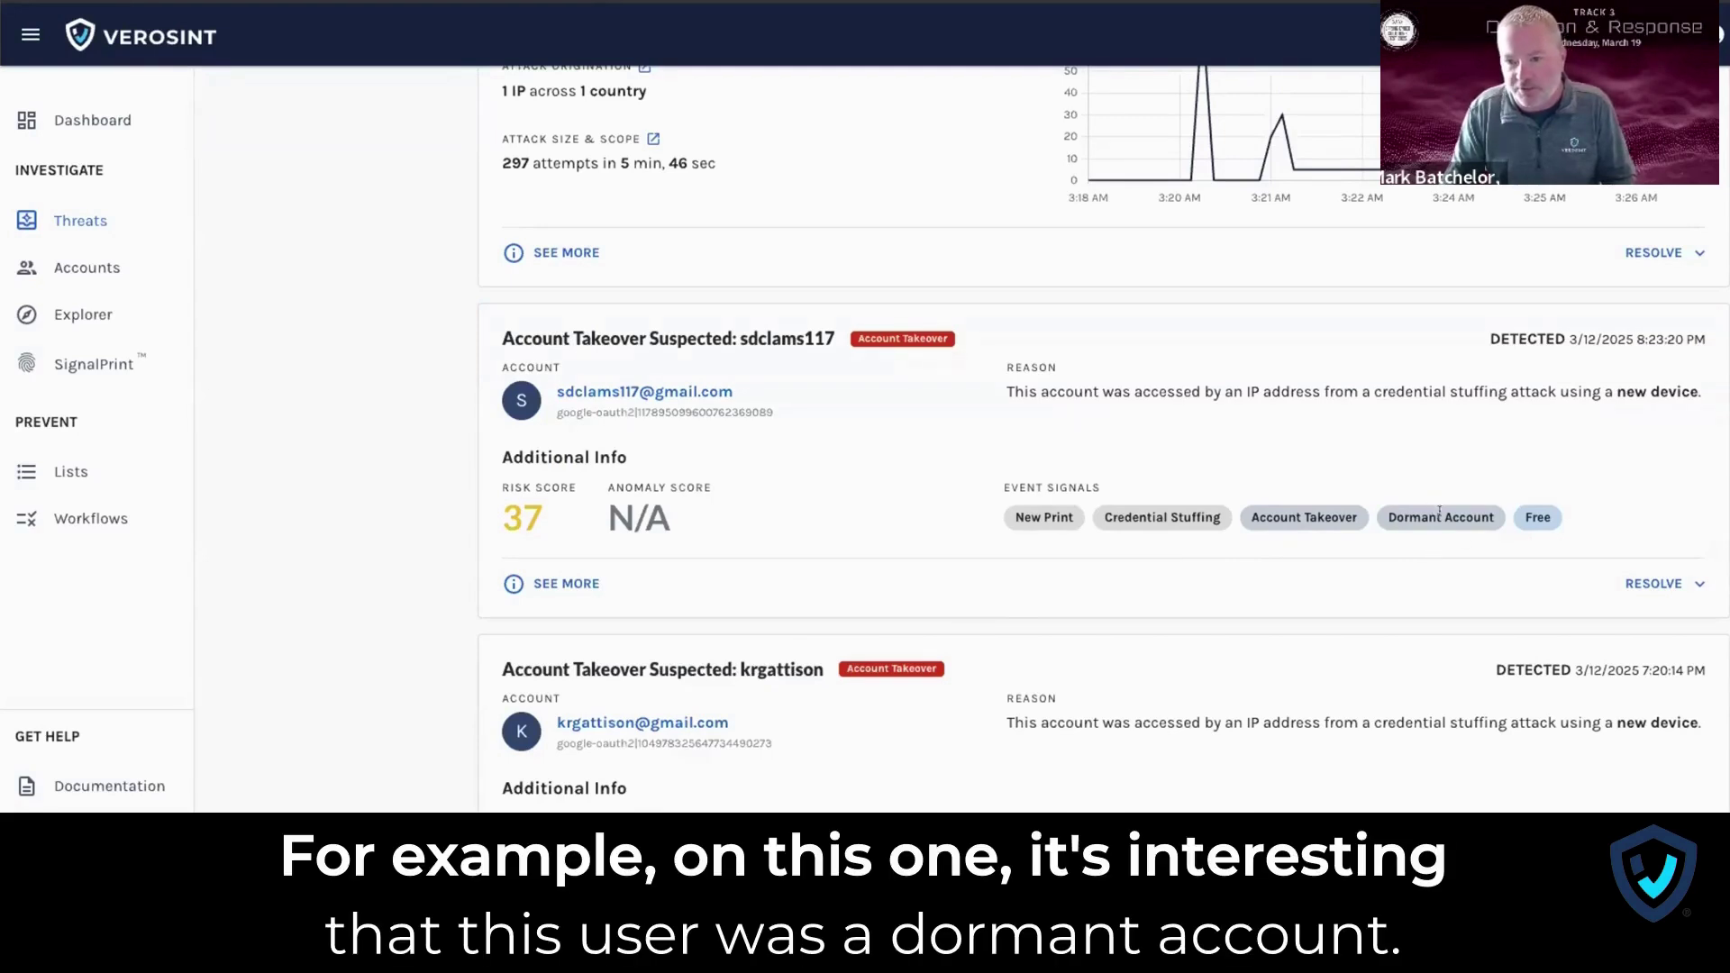
mouse_move(1439, 511)
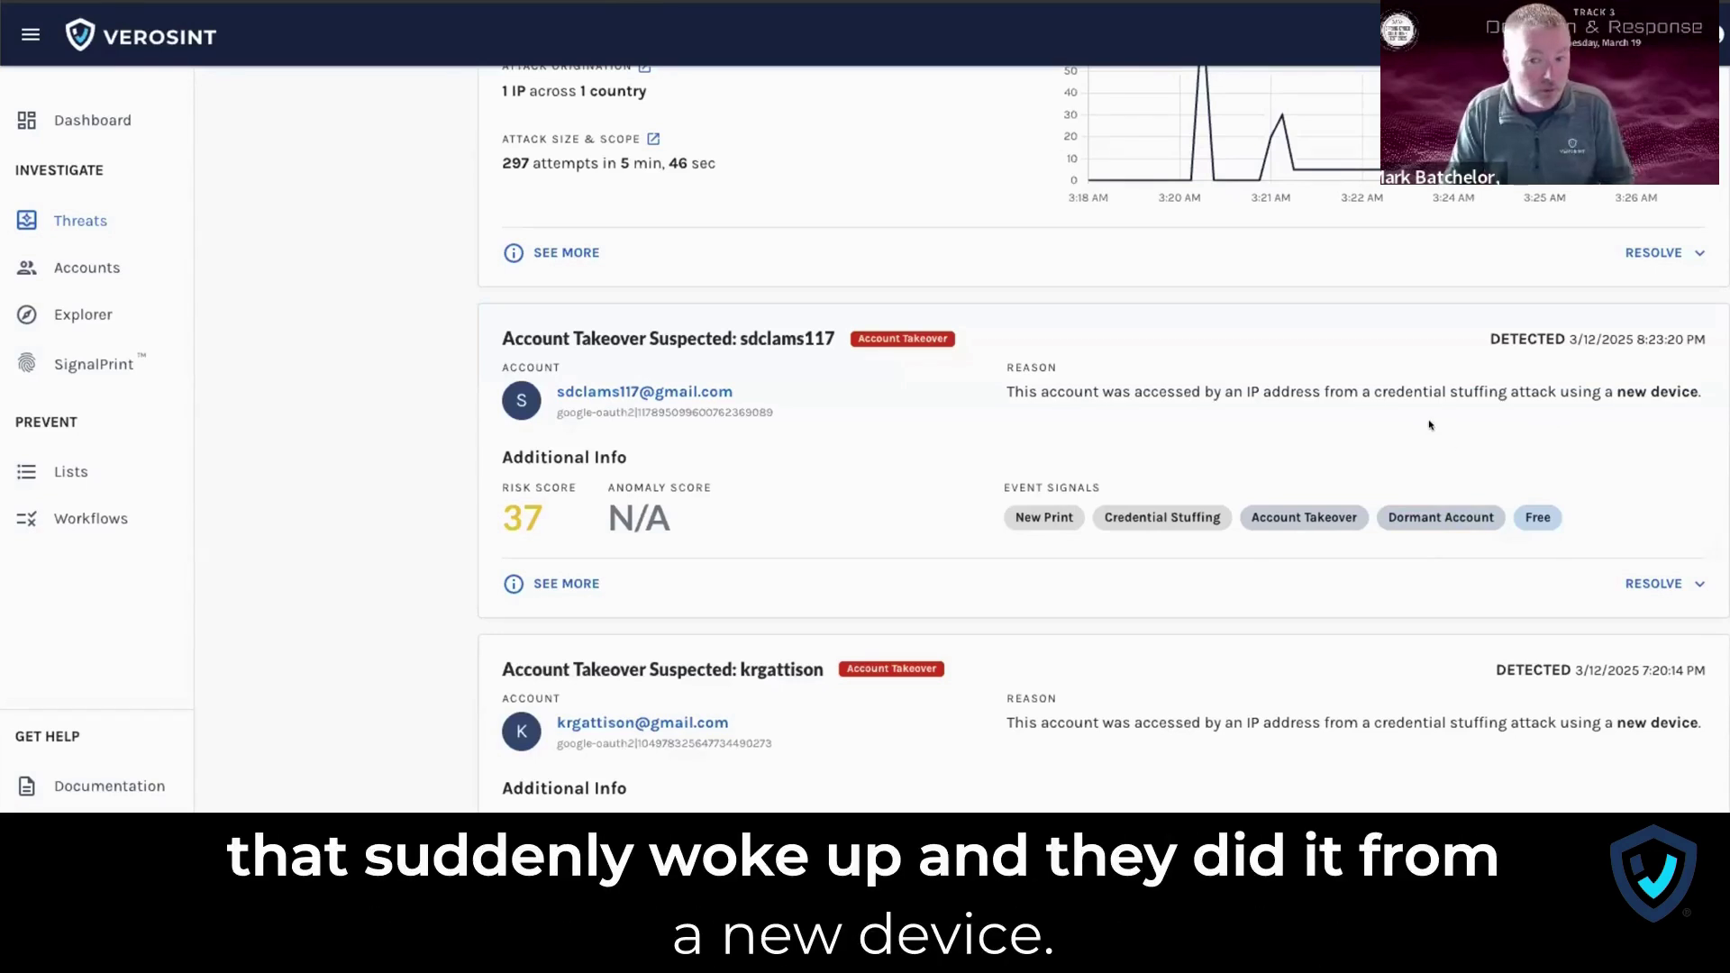
left_click_drag(1613, 391, 1701, 393)
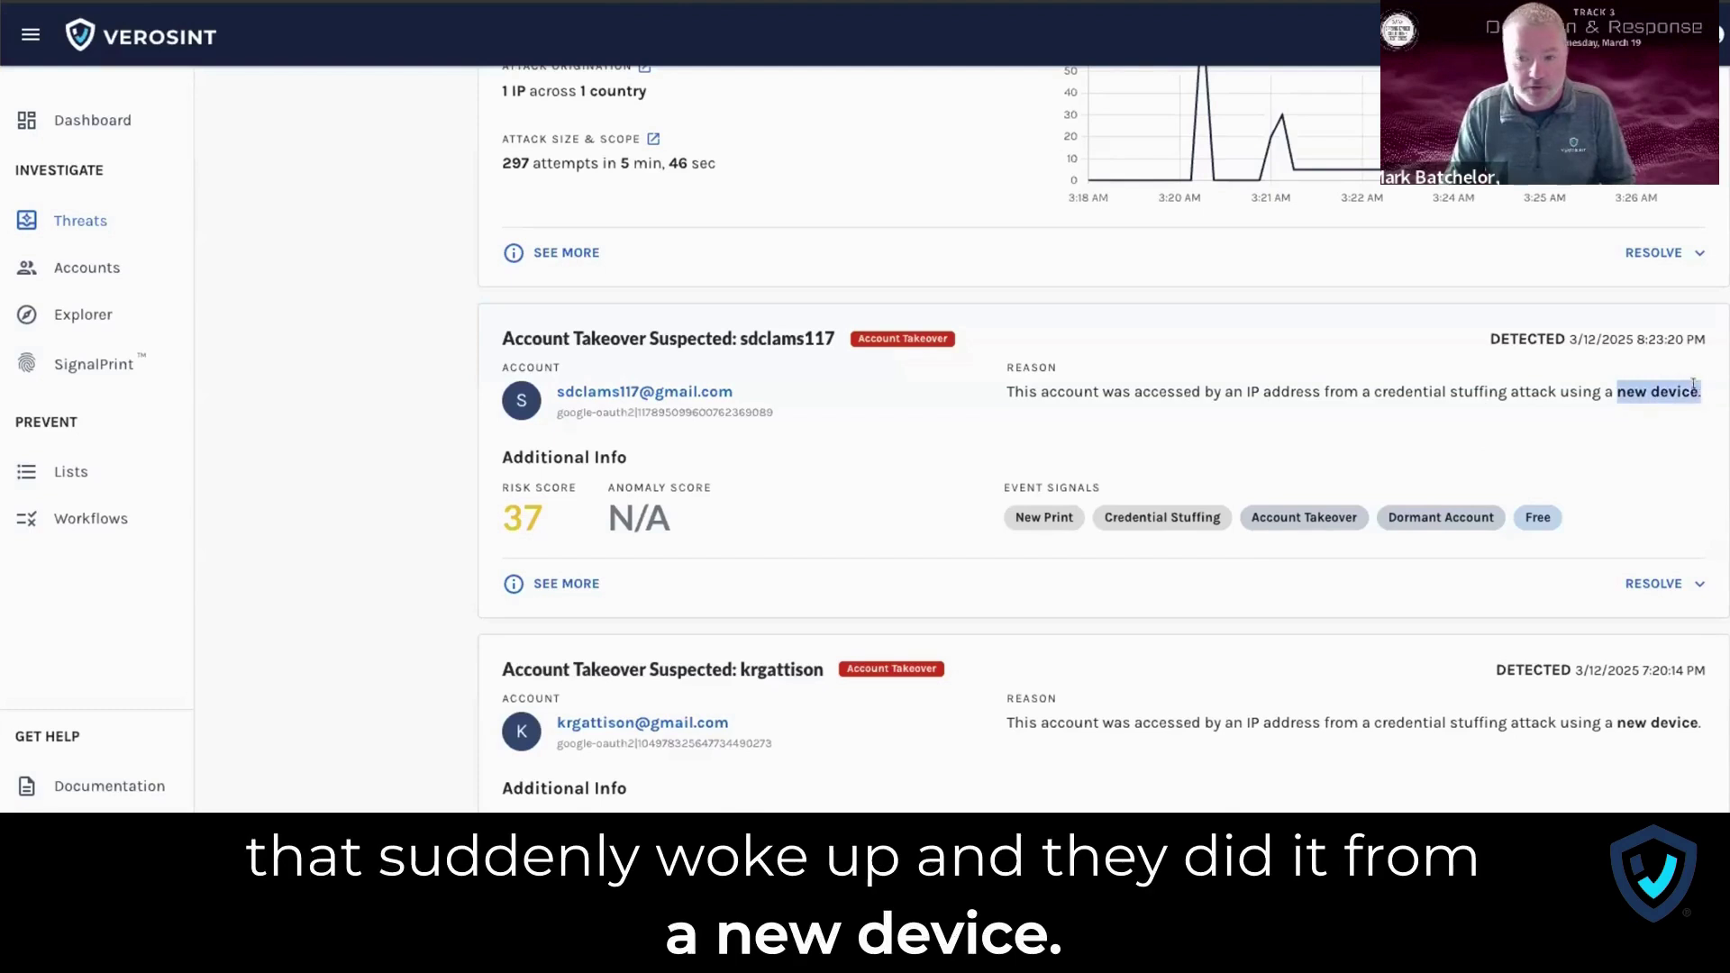
left_click(1254, 460)
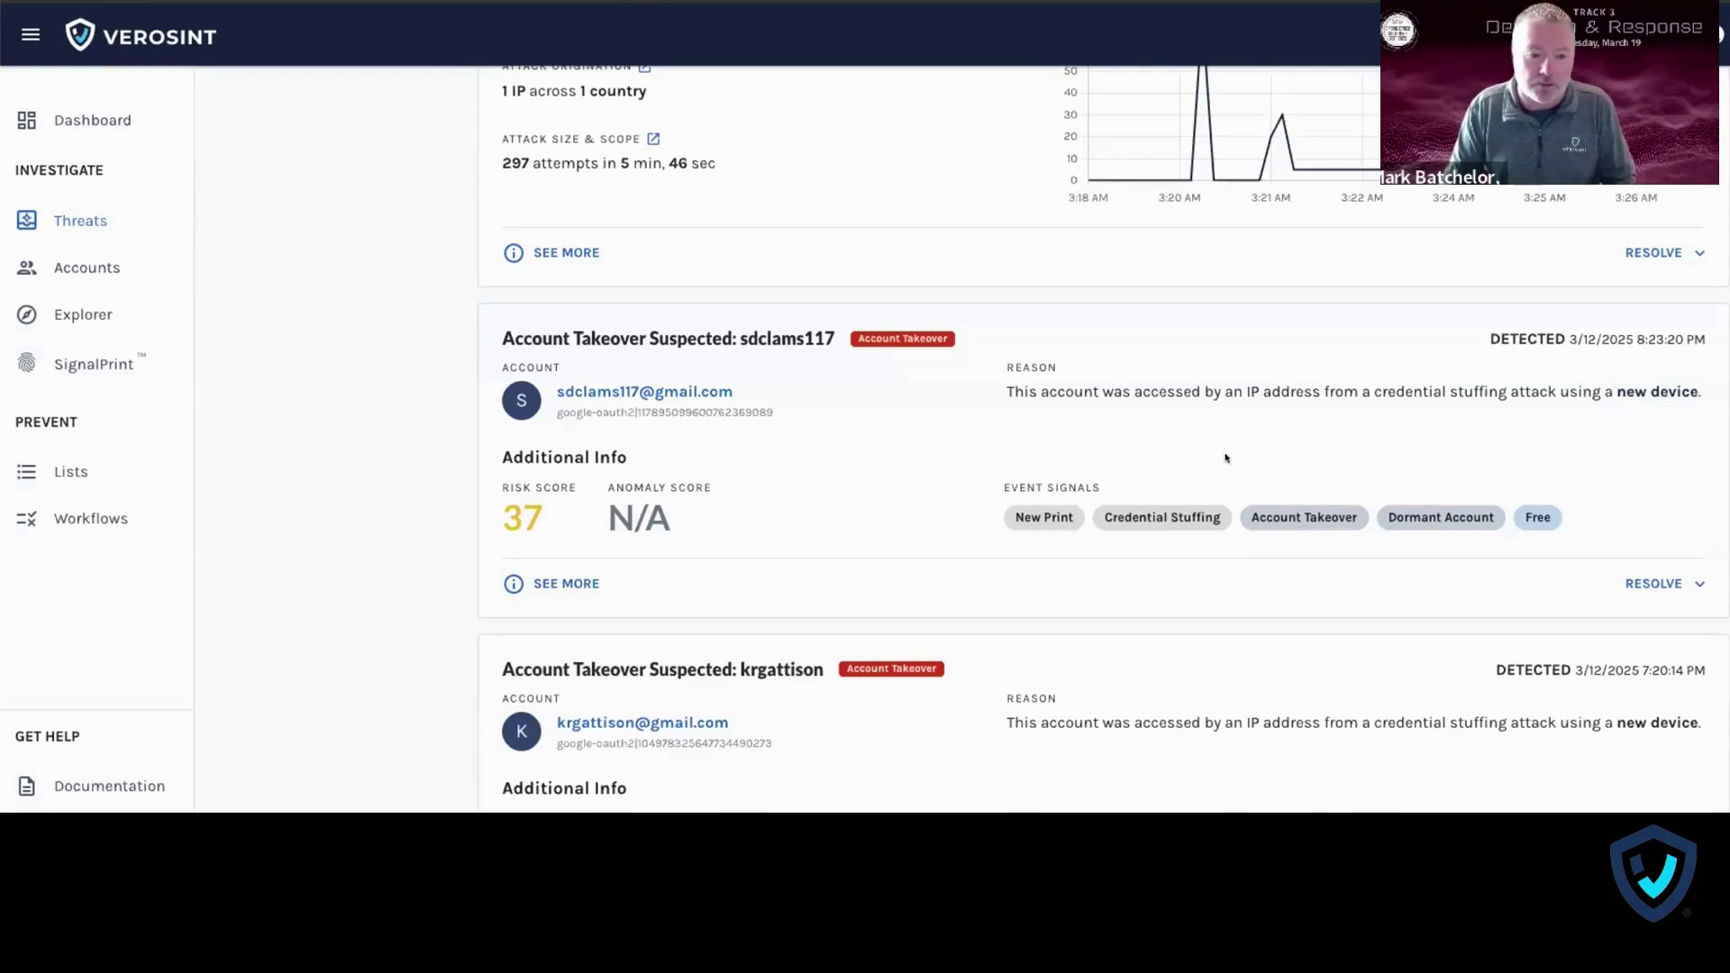
Show the workspace trends and review the entries from Denied Entries through Impossible Travels and Low-Hour Lull.
scroll(1100, 464, "up", 3)
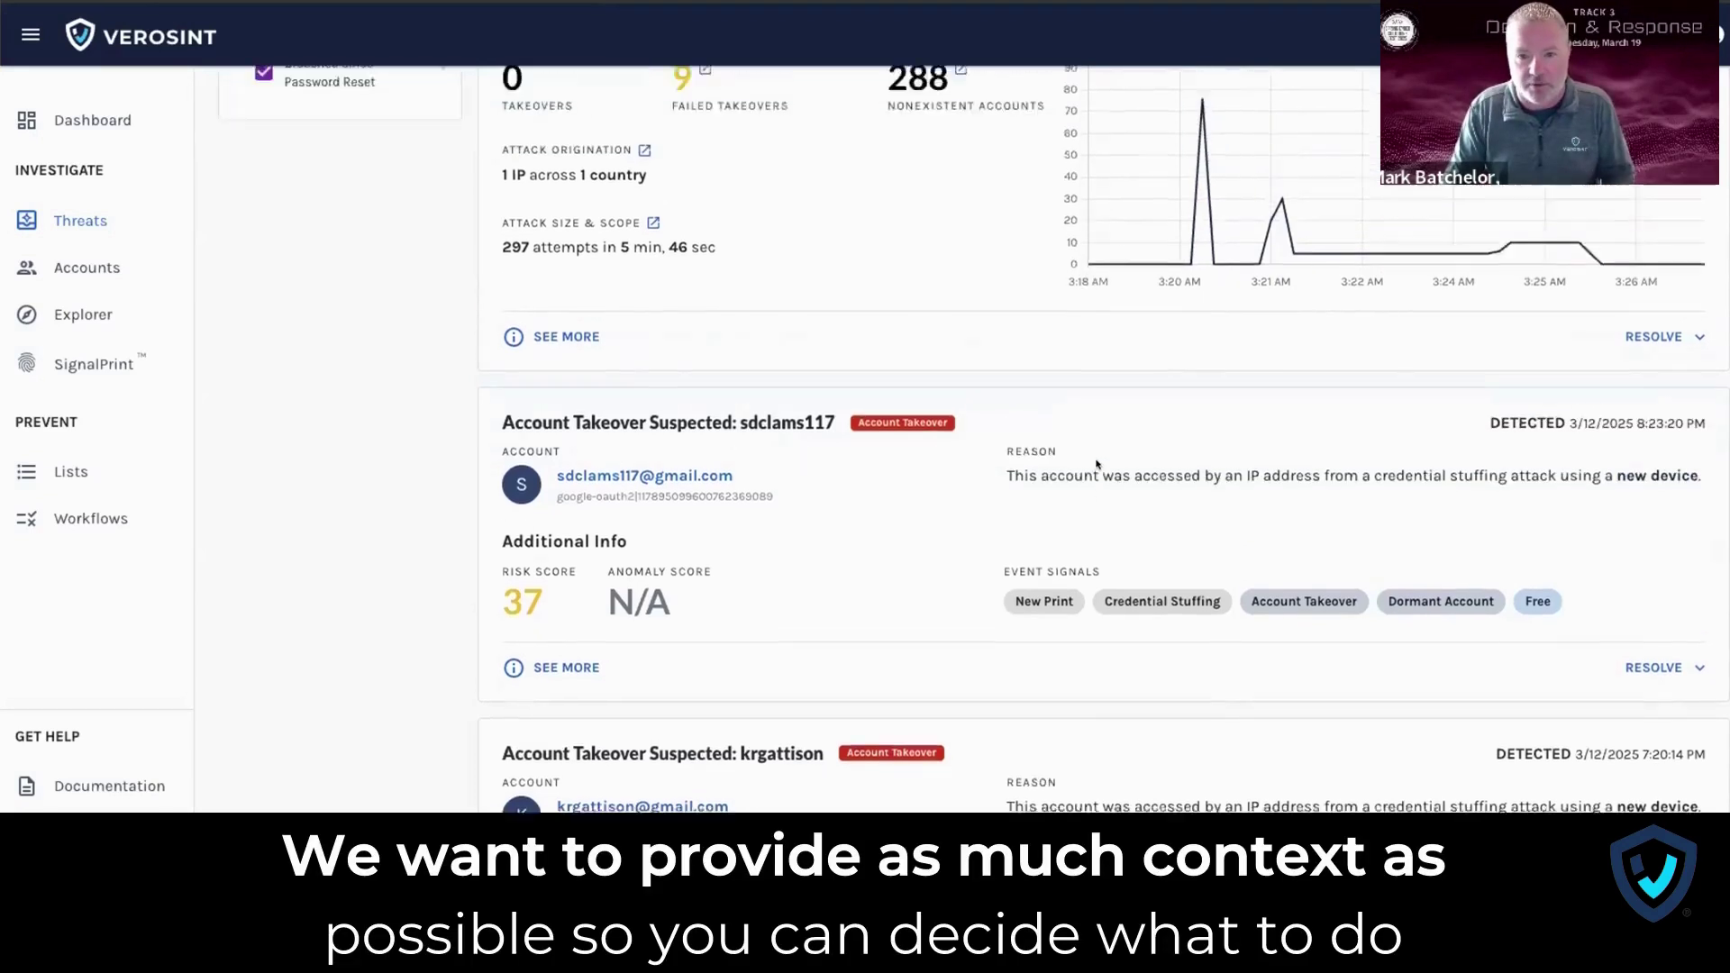
scroll(1053, 490, "up", 1)
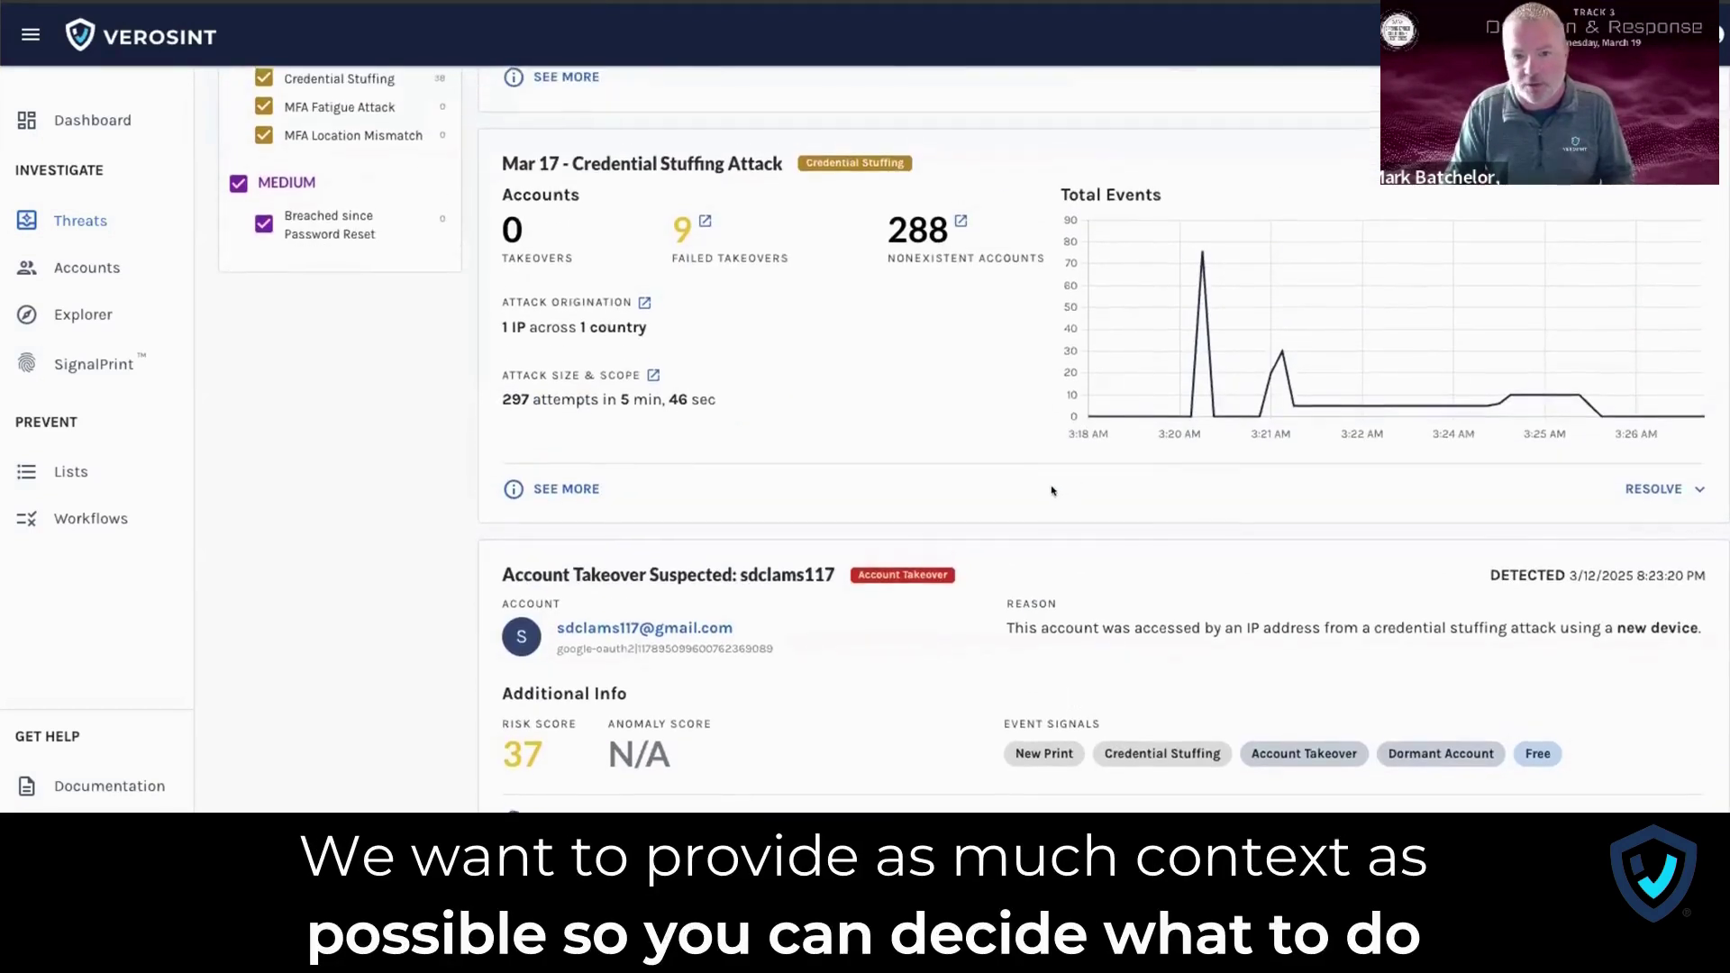
scroll(1052, 492, "down", 3)
scroll(1052, 493, "up", 7)
scroll(1051, 492, "up", 2)
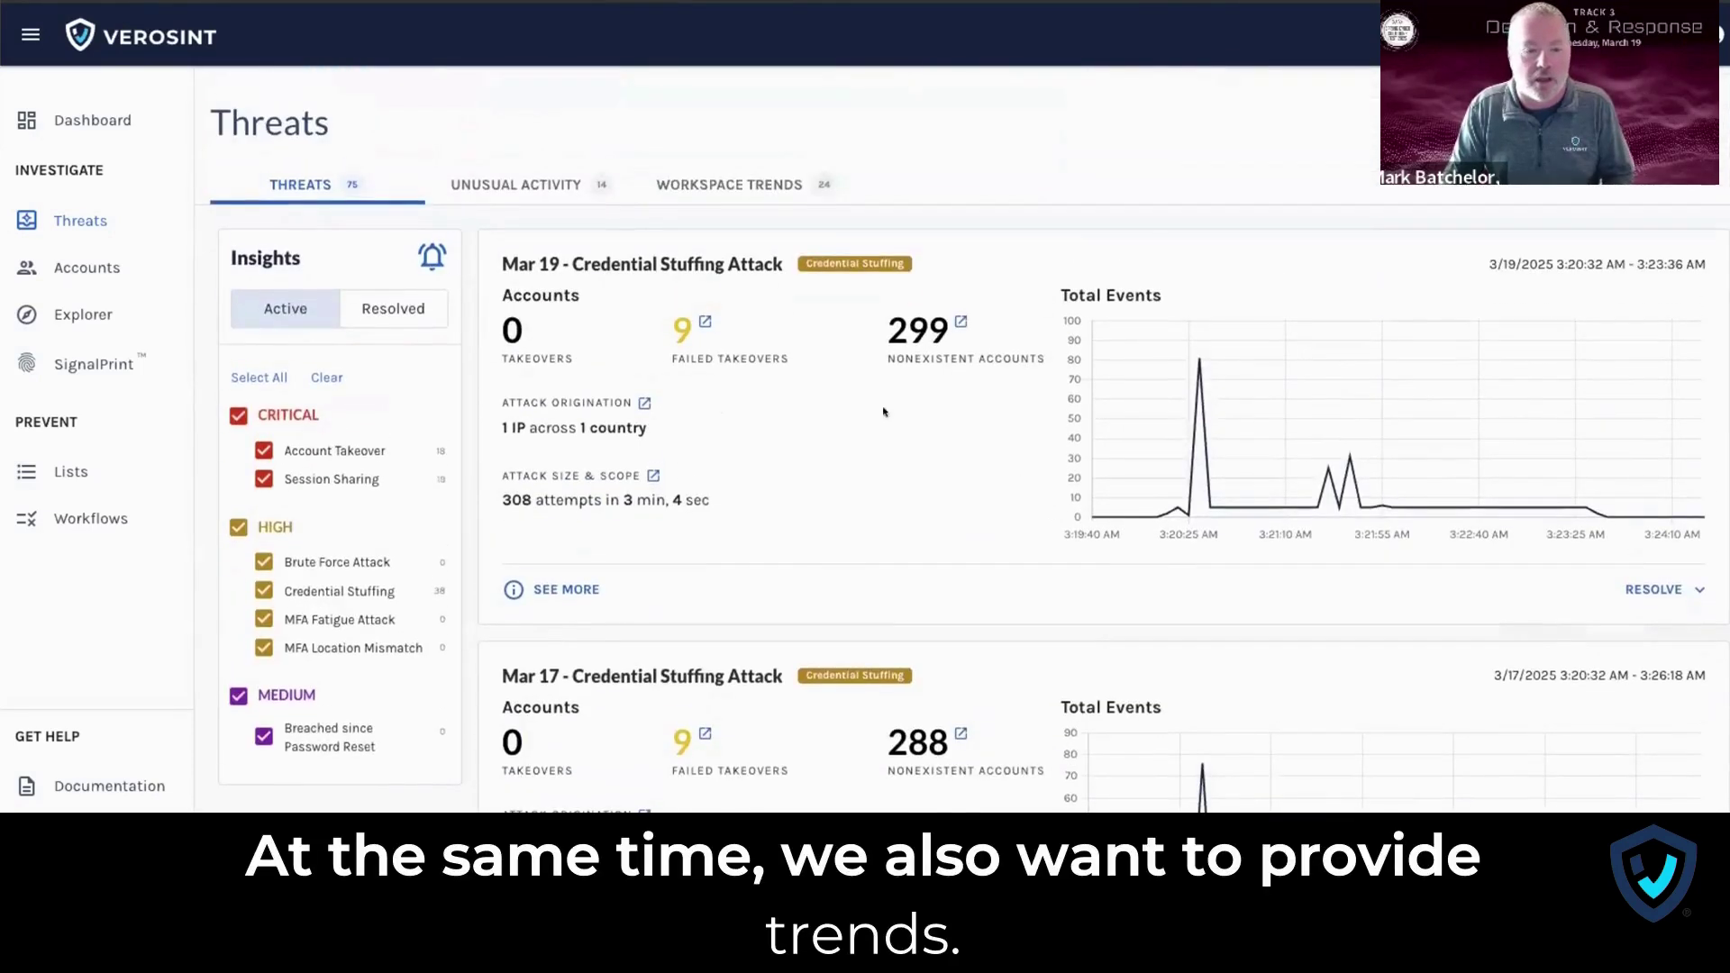
left_click(748, 185)
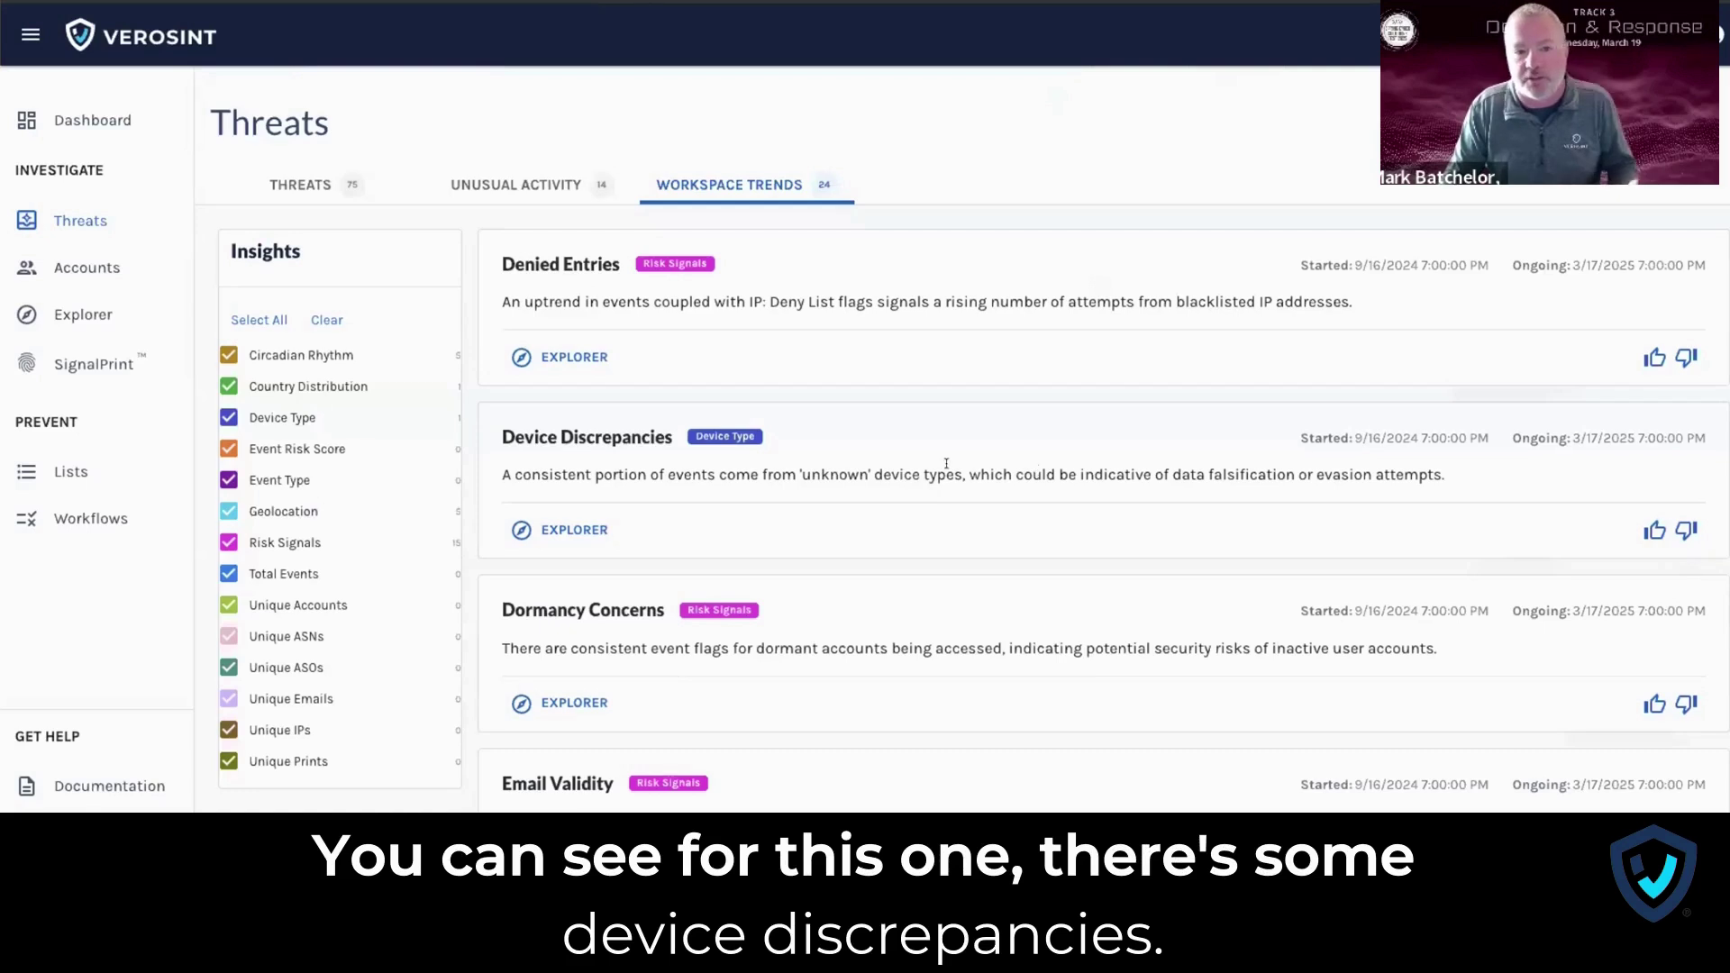
scroll(946, 463, "down", 1)
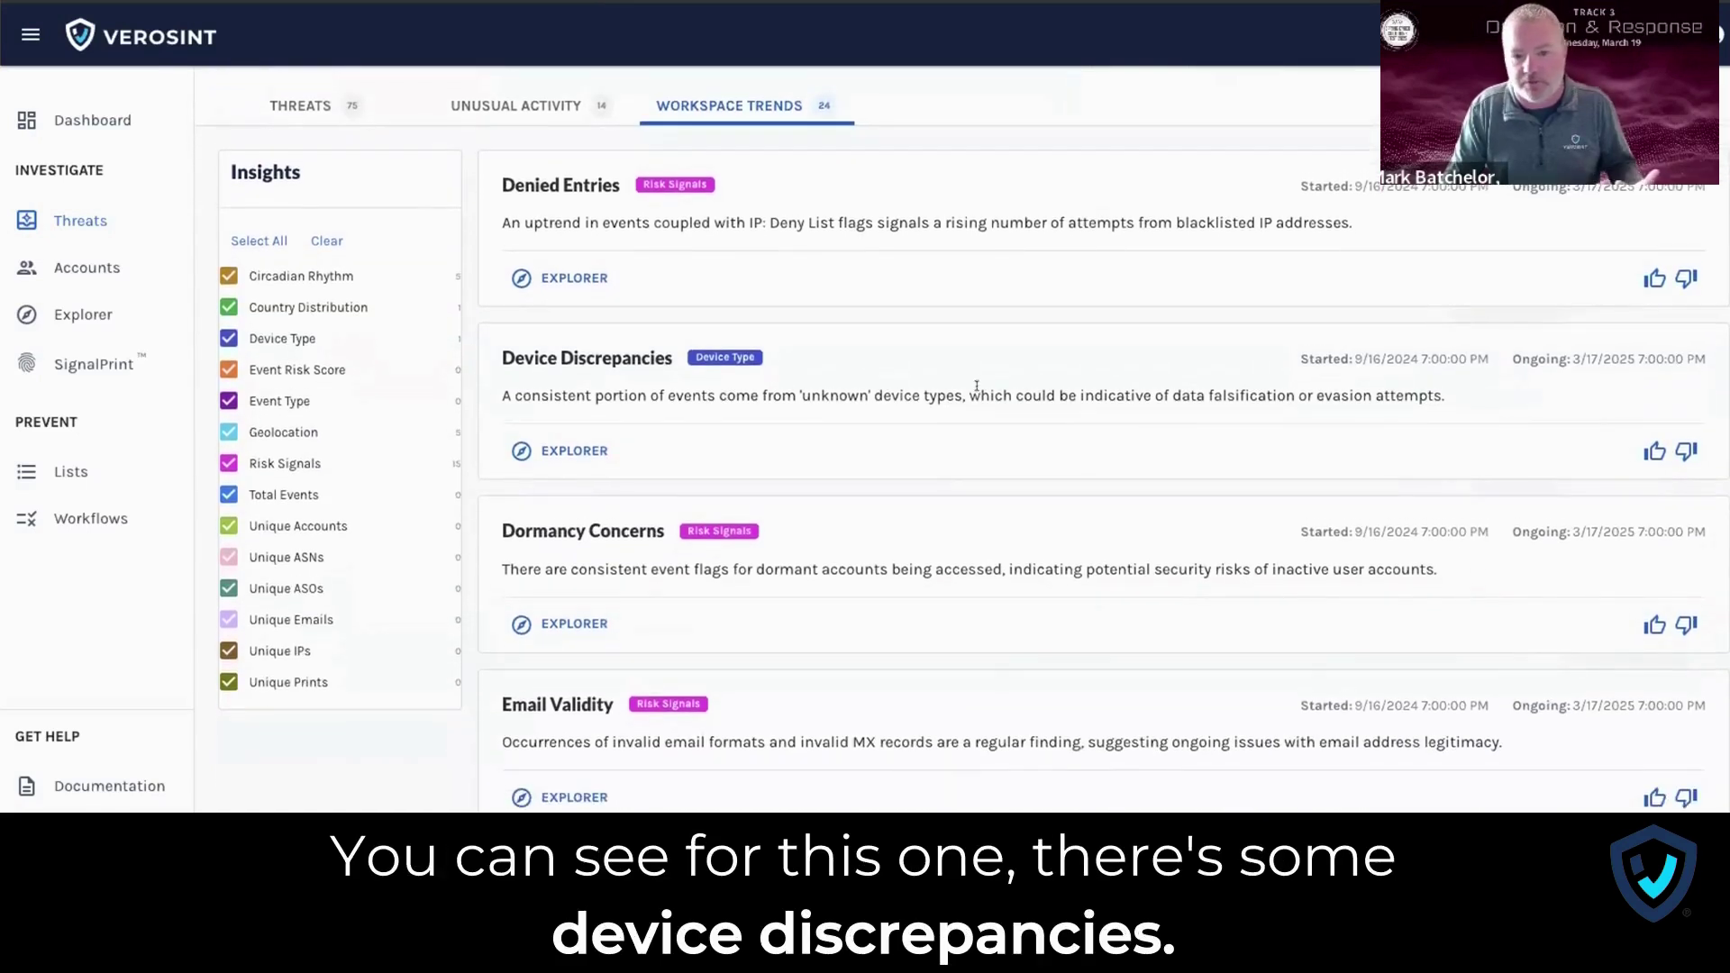
scroll(1007, 472, "down", 2)
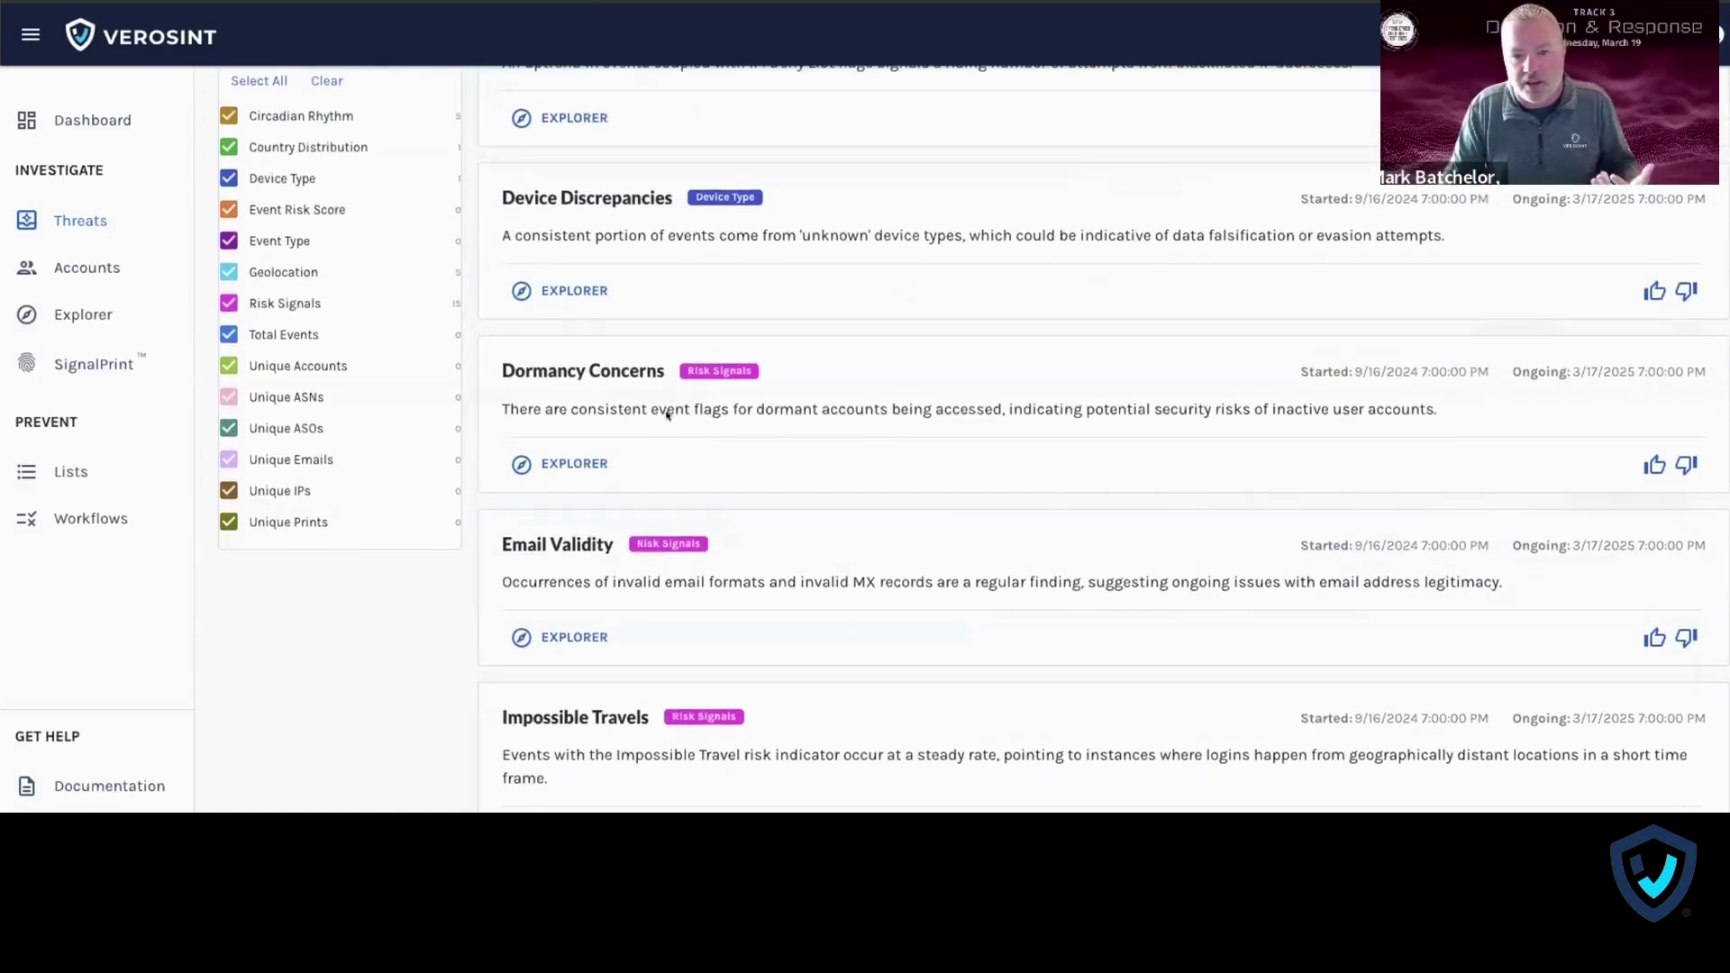
scroll(1072, 458, "down", 3)
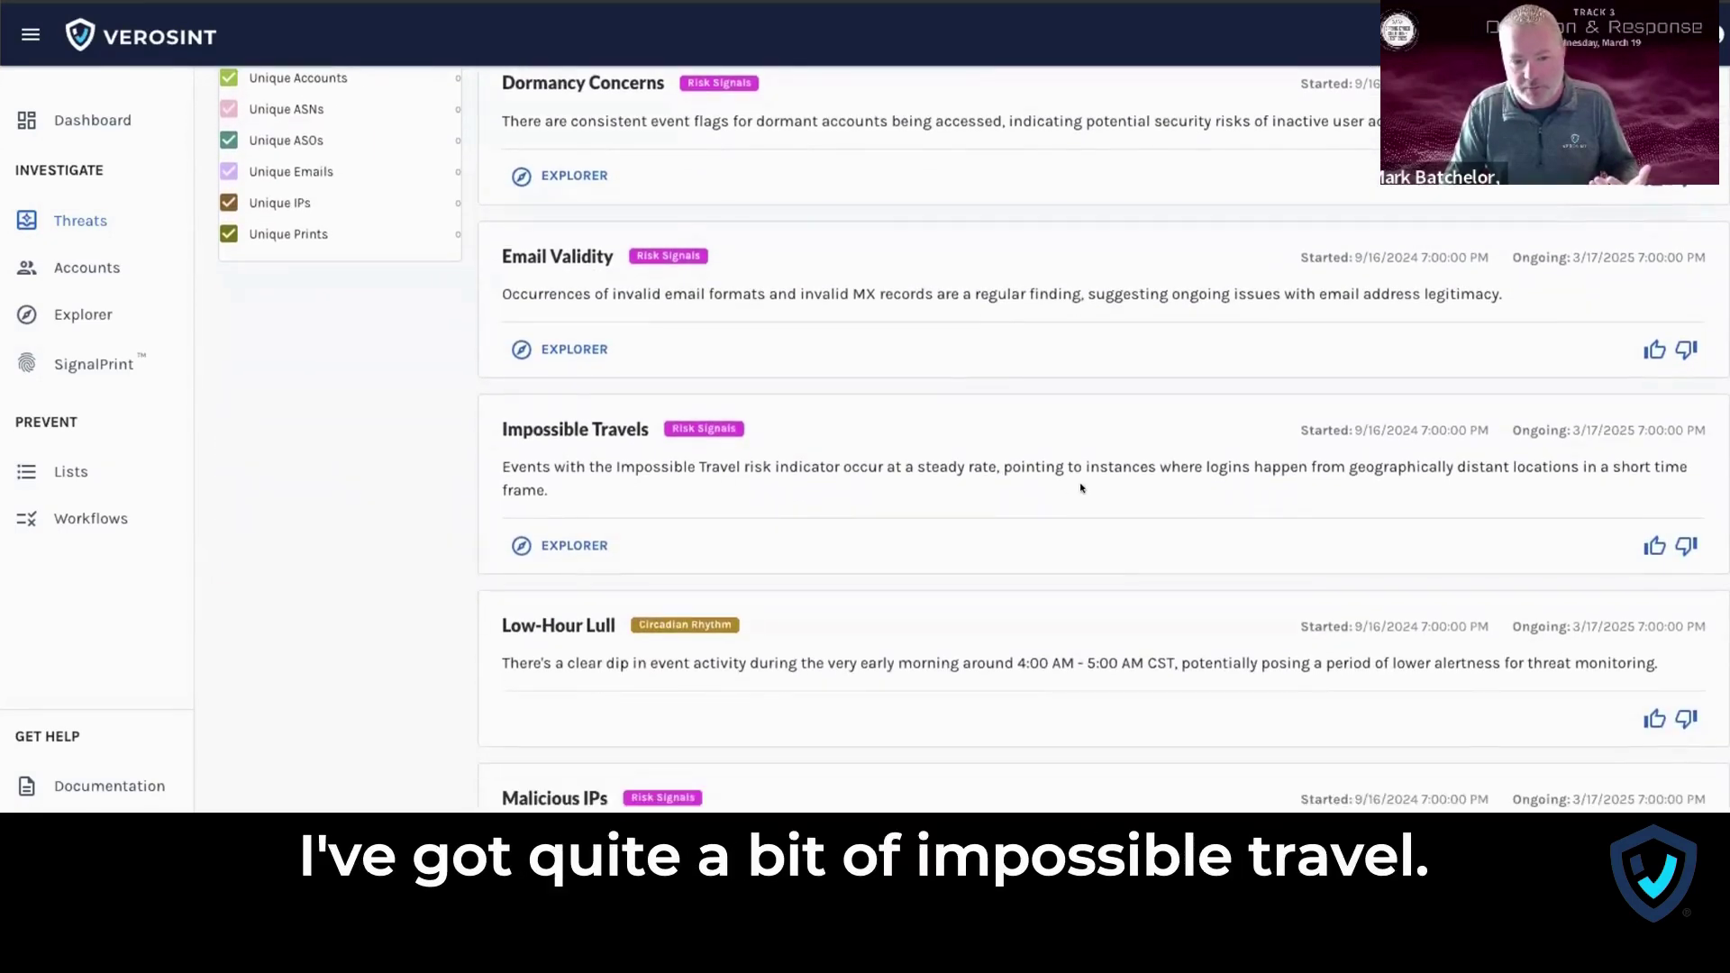
scroll(1081, 487, "down", 2)
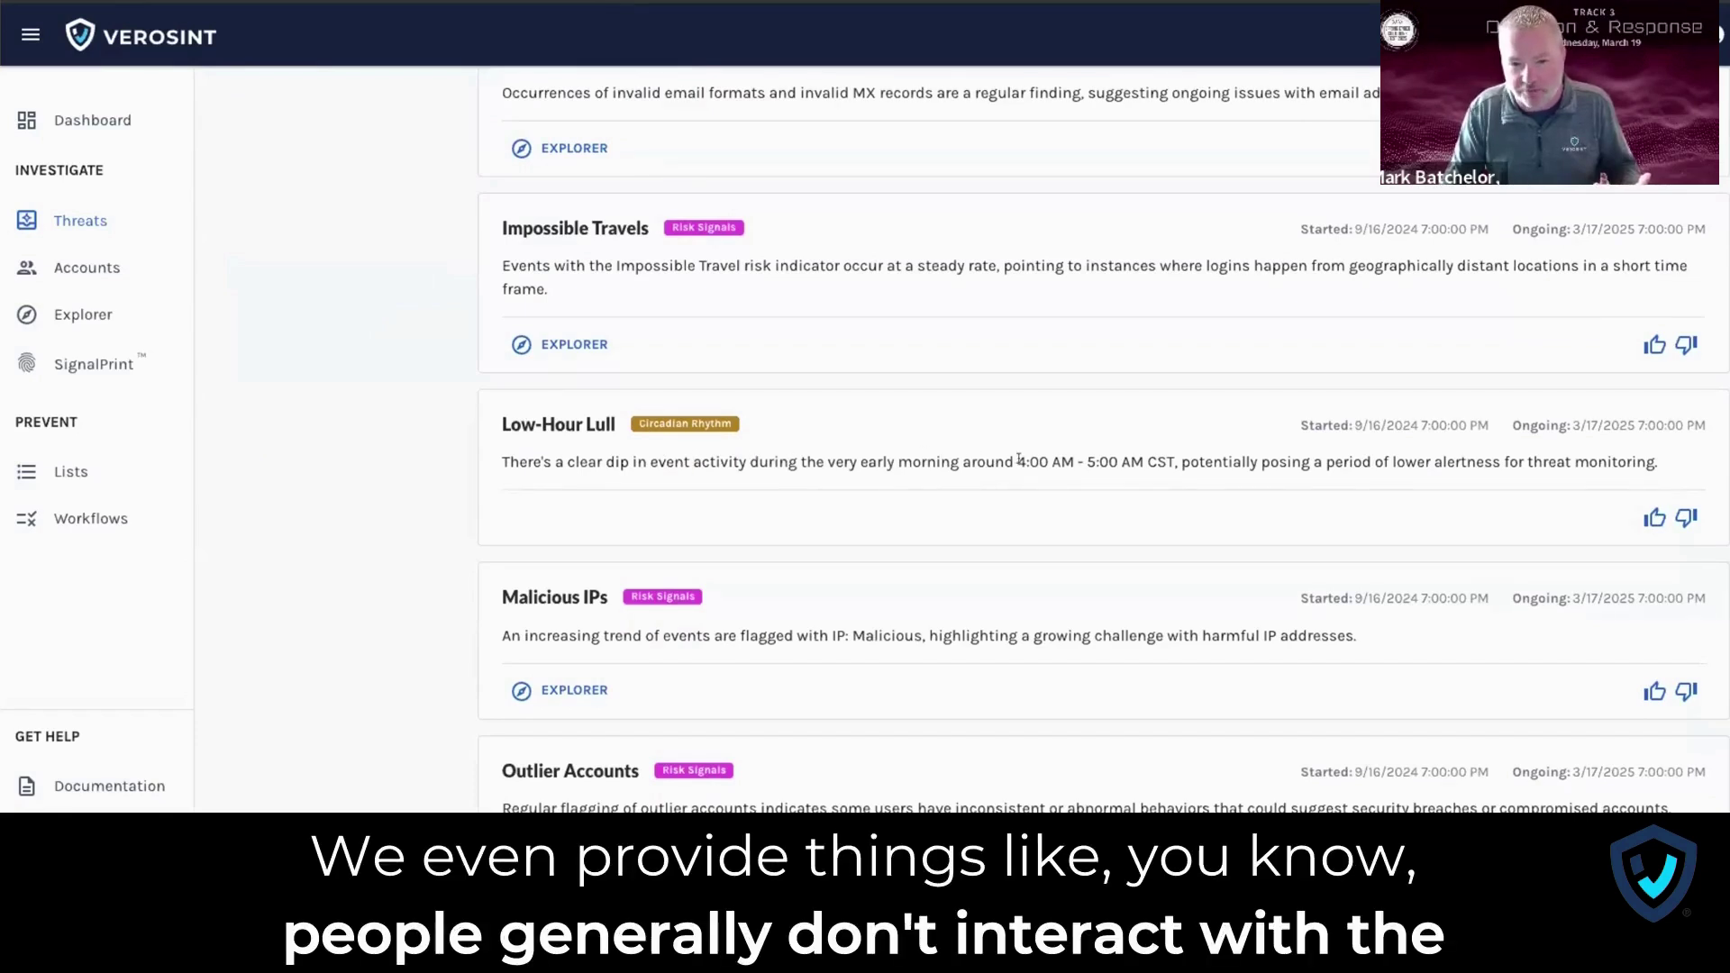
Highlight the 4:00 AM - 5:00 AM time range in the Low-Hour Lull trend and glance through the remaining trends.
left_click_drag(1015, 461, 1148, 459)
left_click(1148, 459)
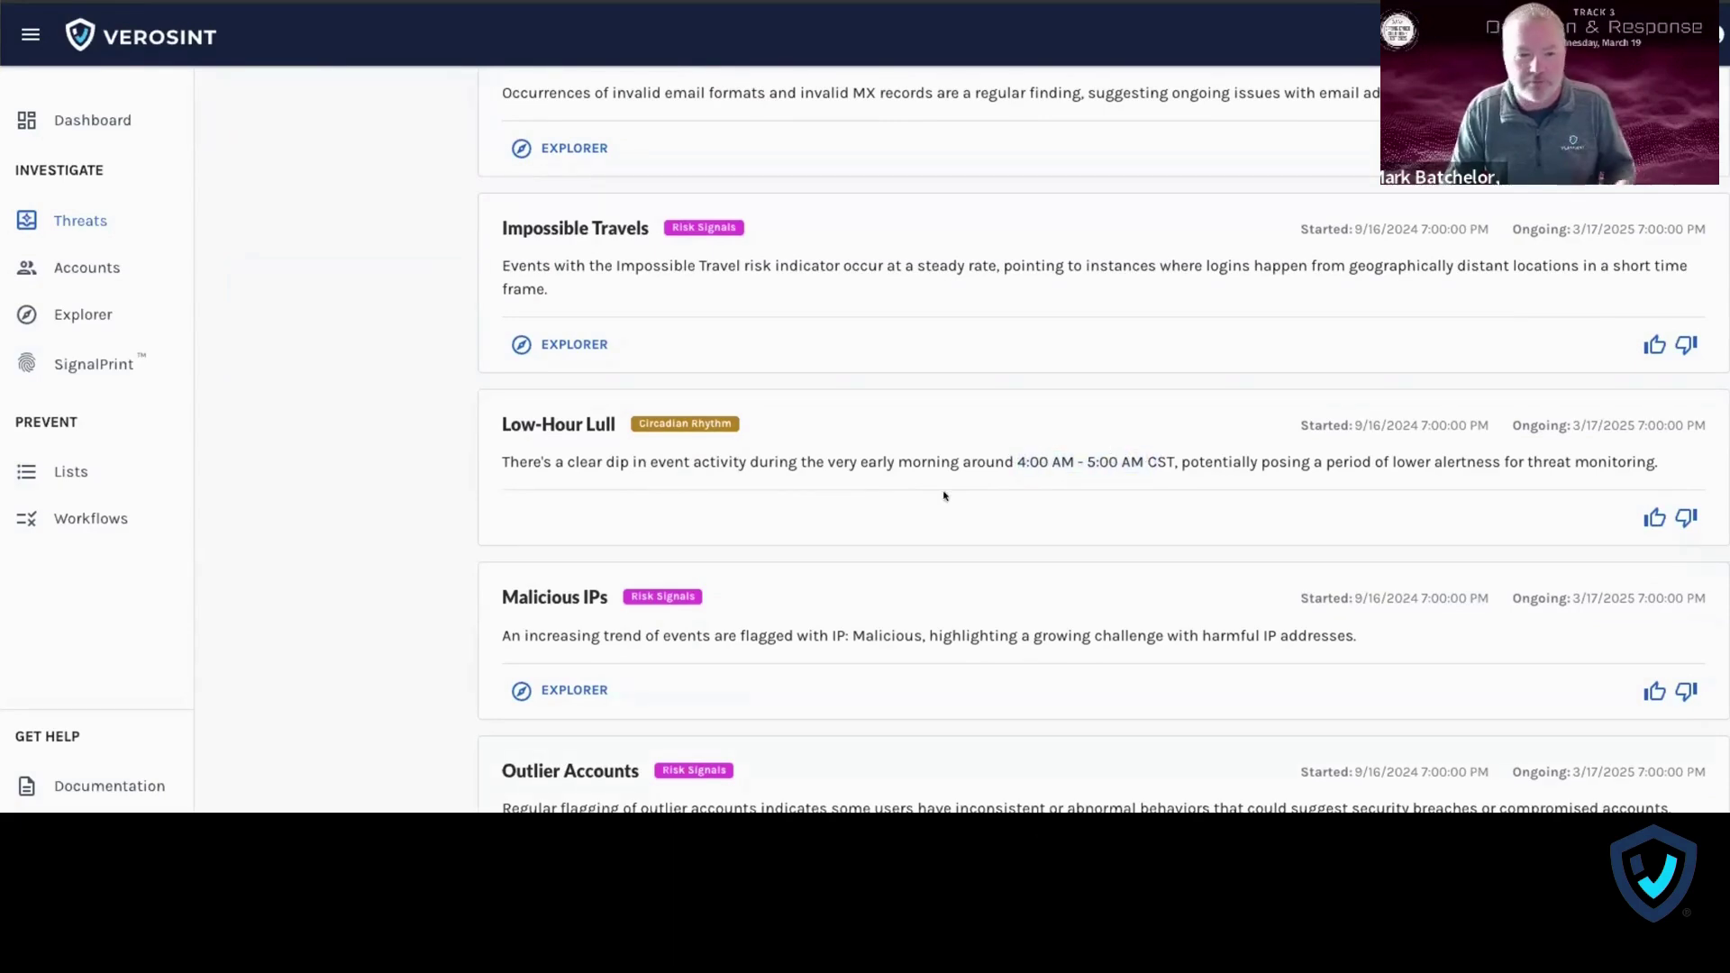
scroll(946, 494, "down", 2)
scroll(946, 495, "up", 10)
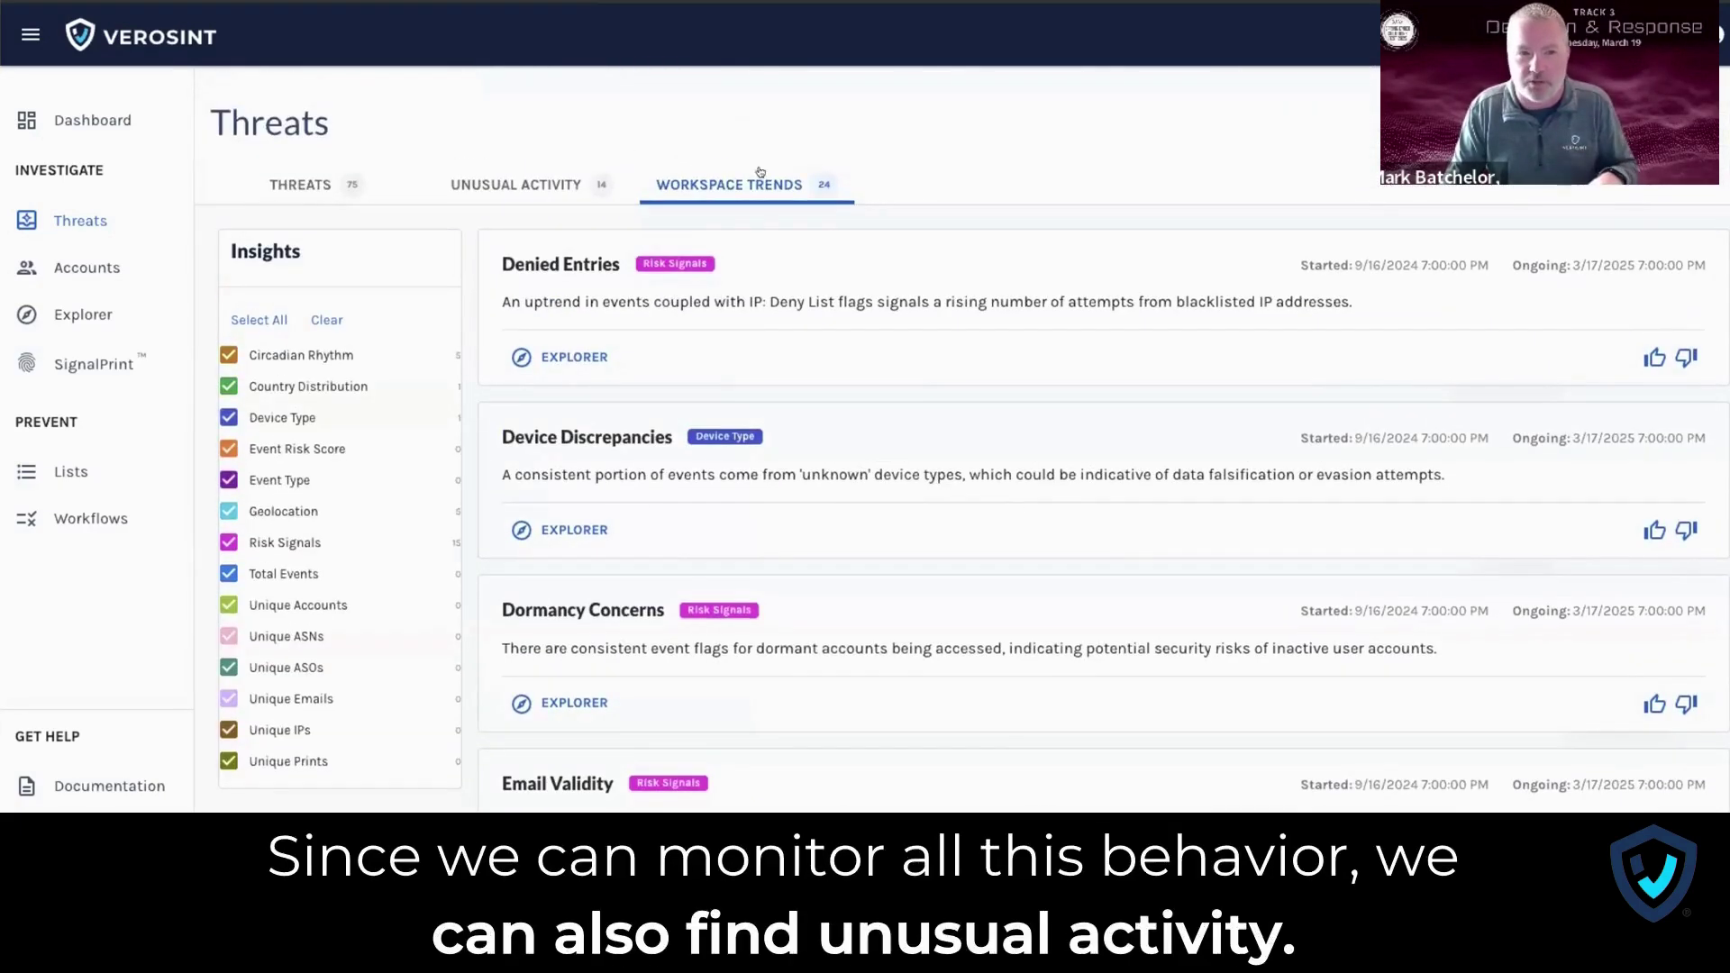
Show the unusual activity insights and review them, highlighting the ACCOUNT:TAKE_OVER value in the Account Takeover Risk recommendation.
left_click(526, 183)
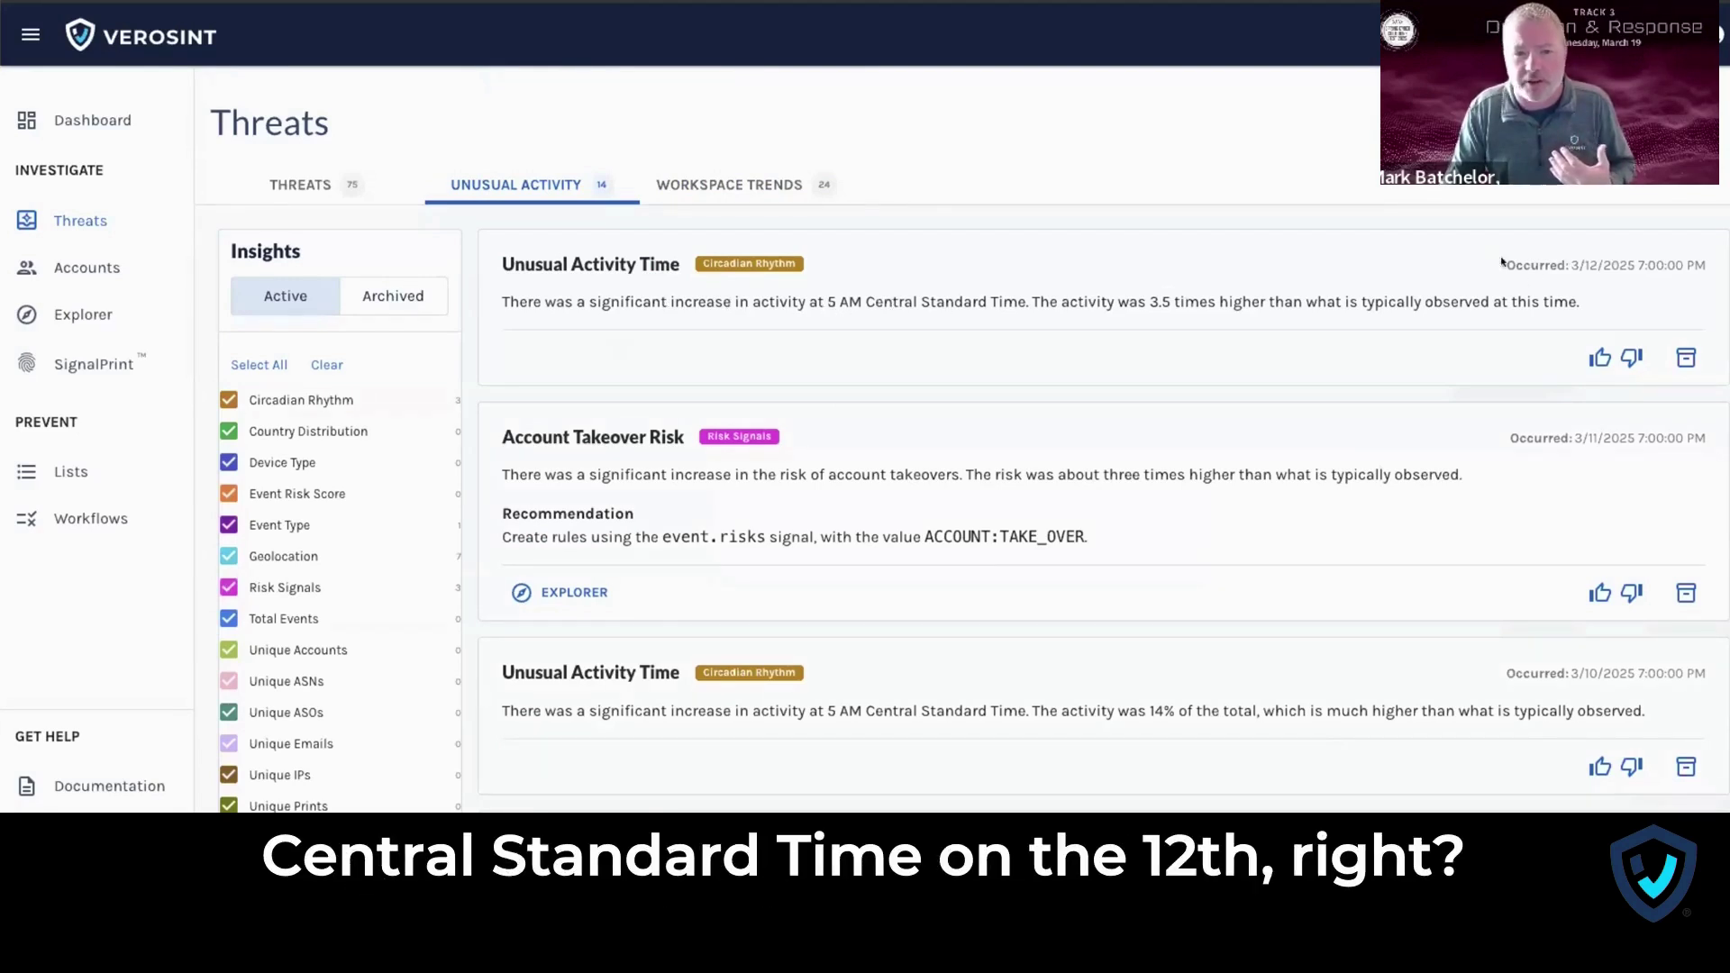
scroll(1072, 446, "down", 3)
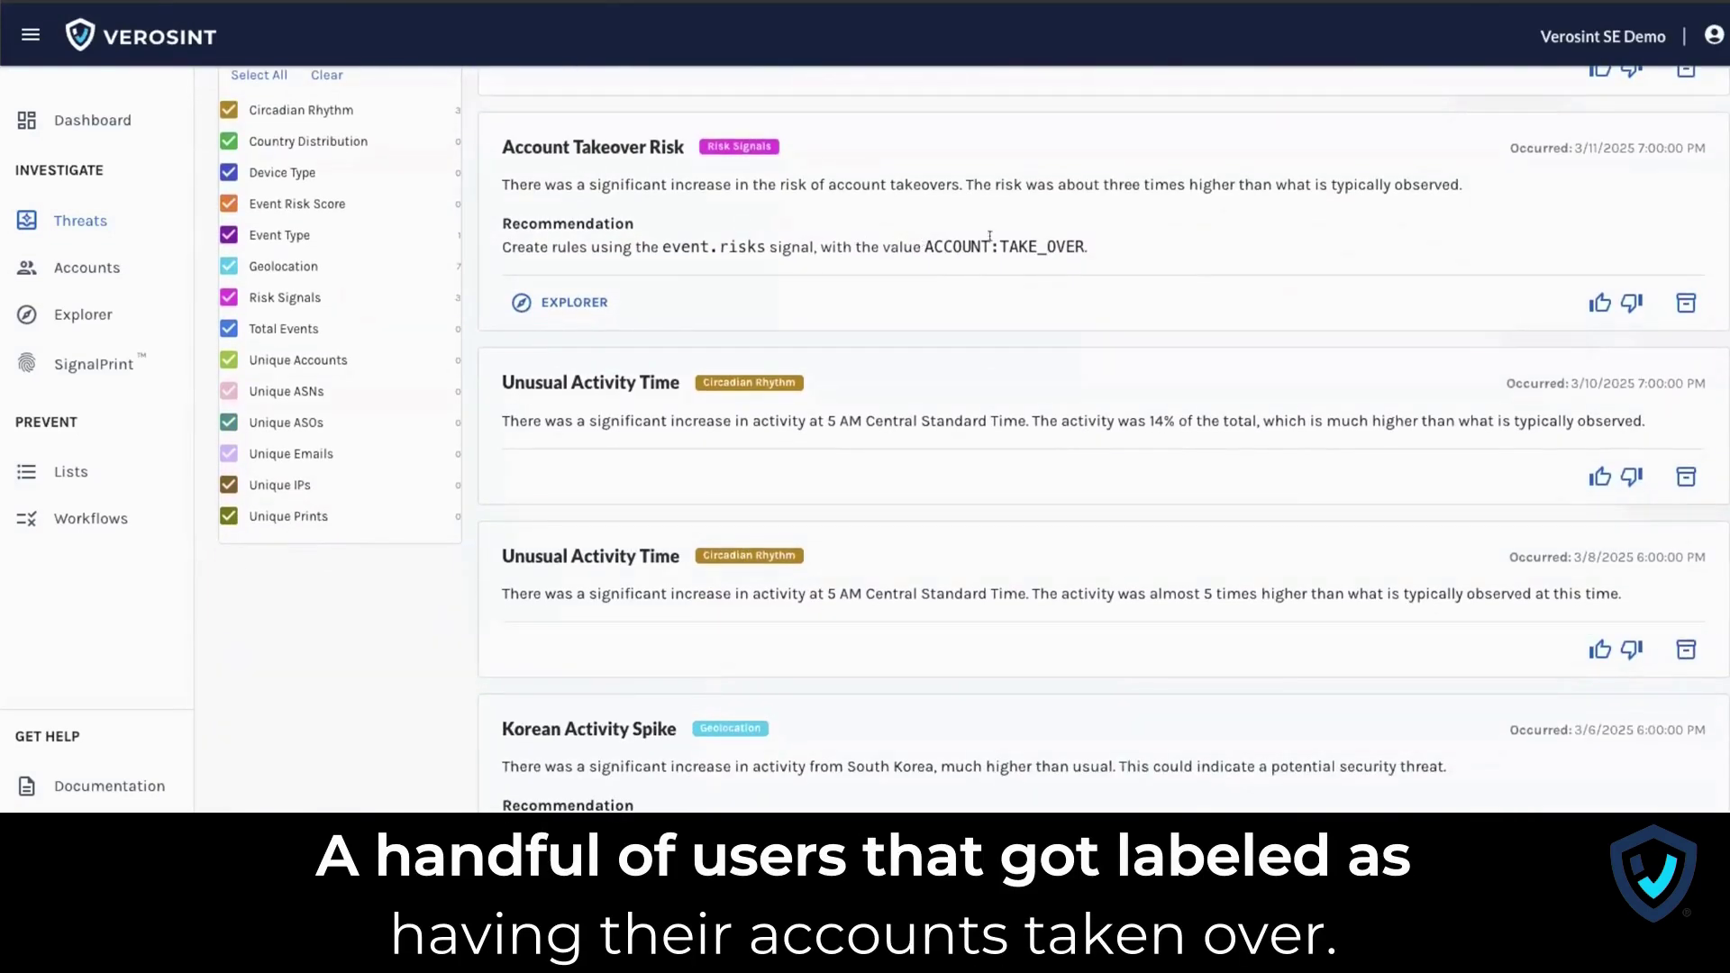
double_click(990, 237)
left_click(1088, 241)
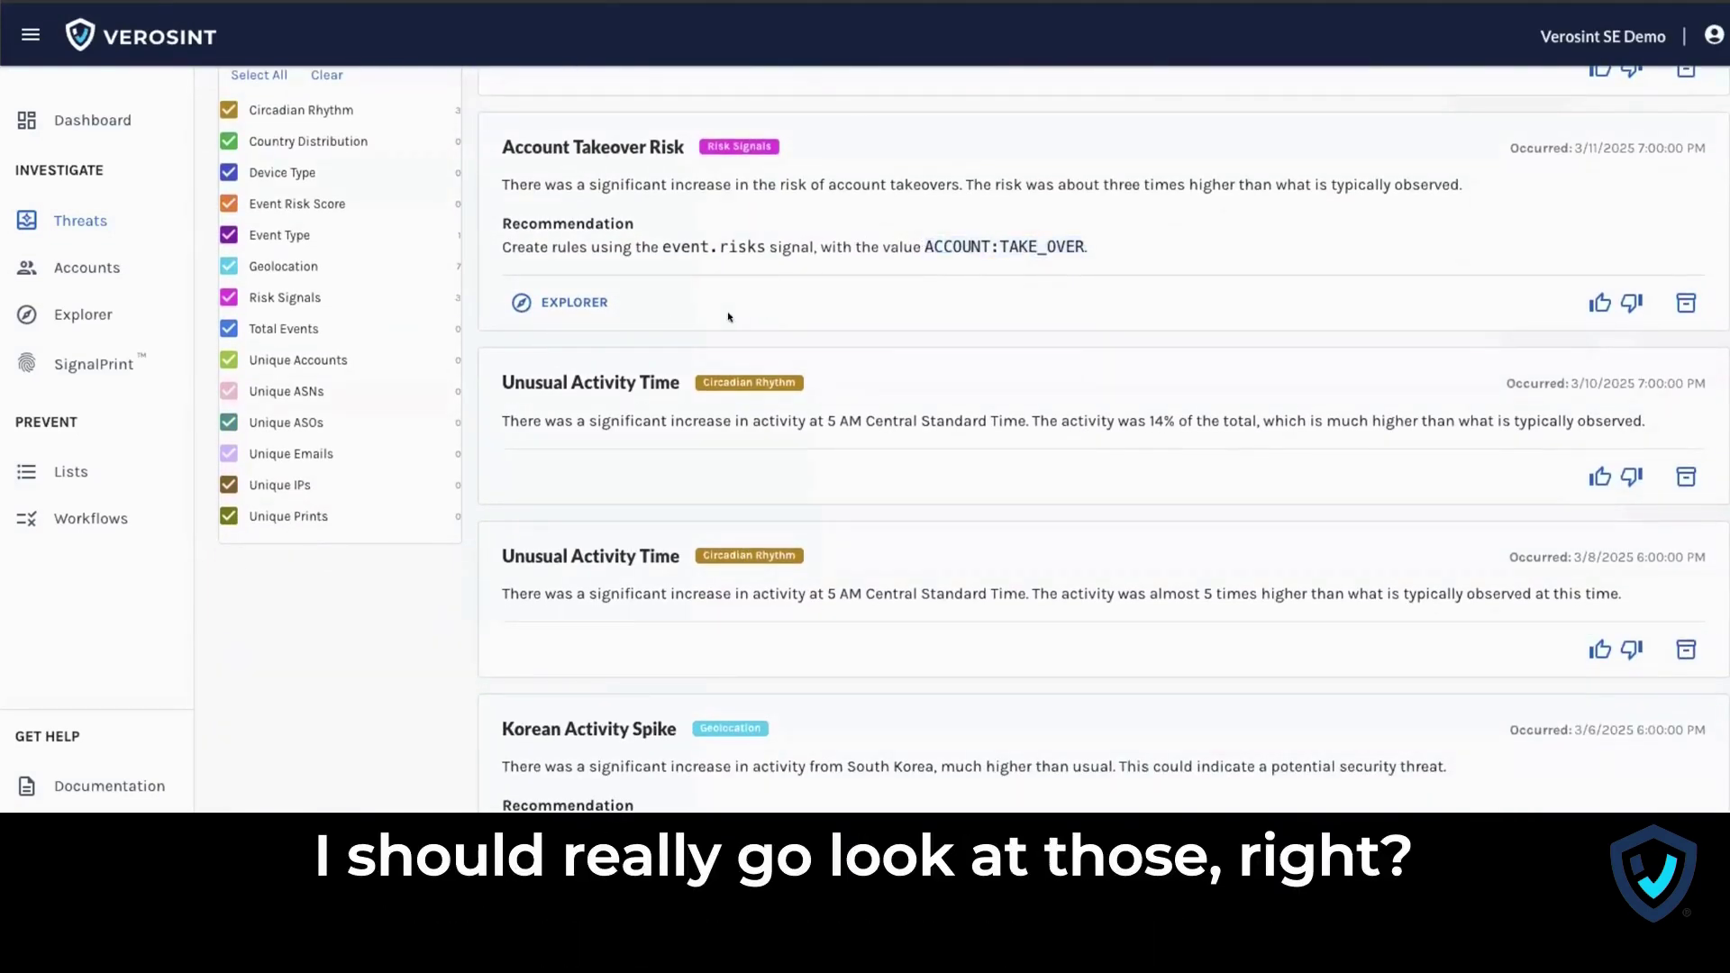
scroll(926, 398, "down", 3)
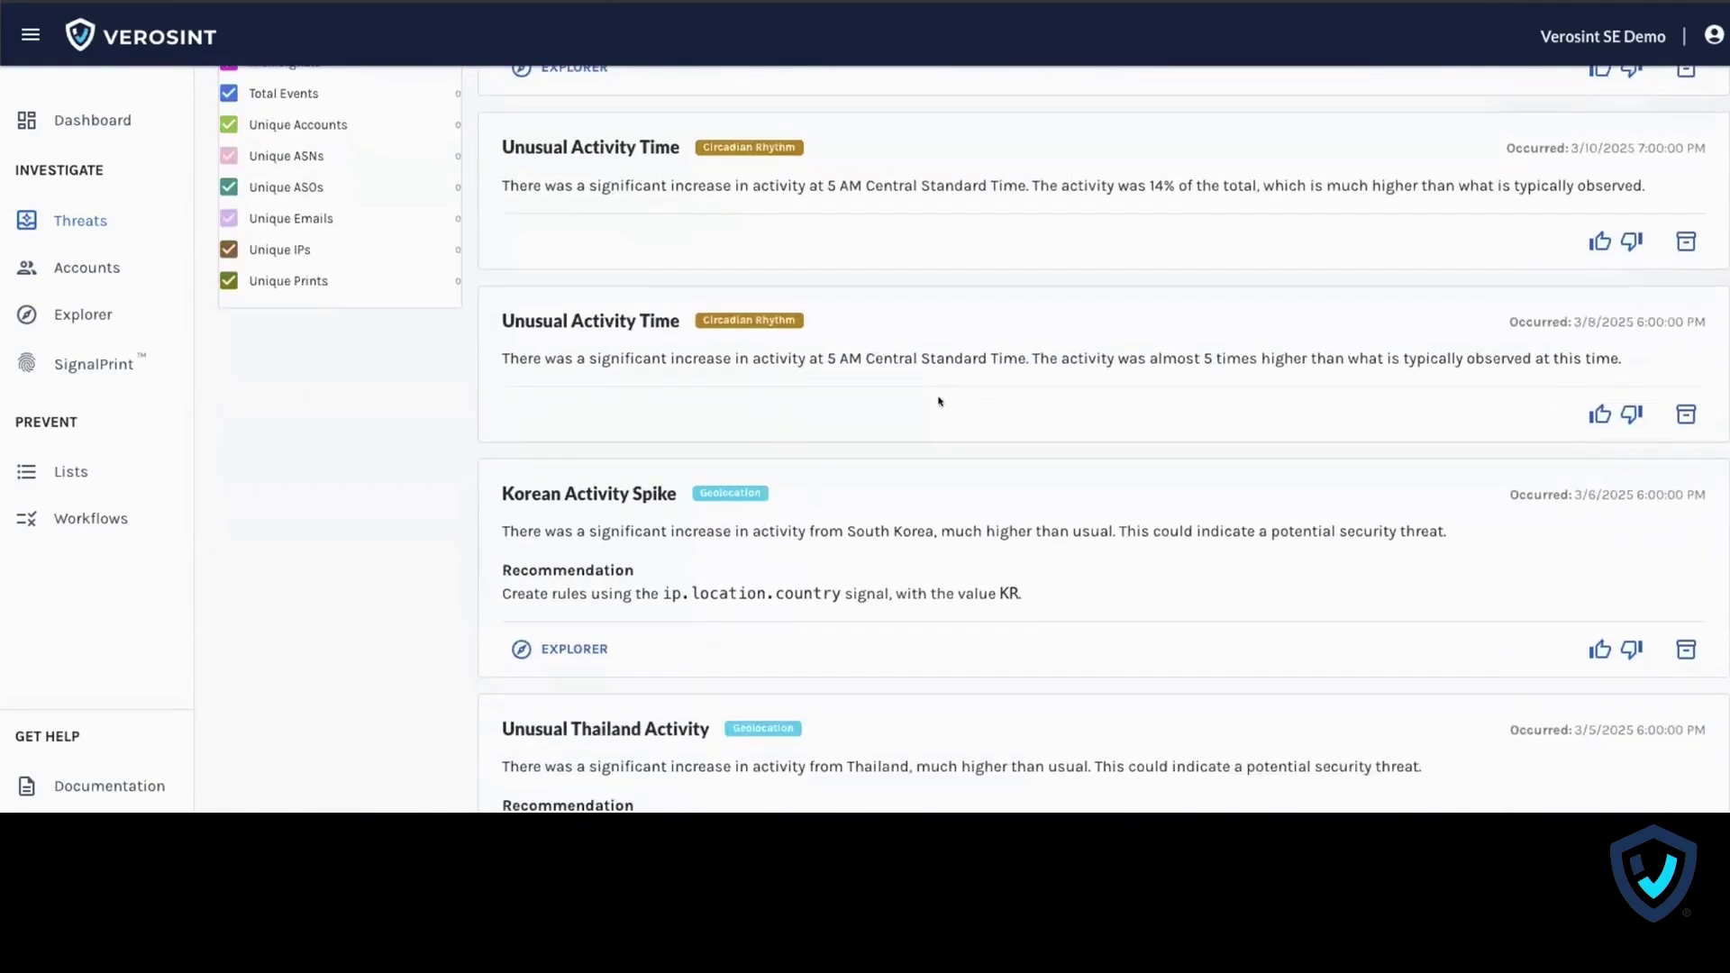
Return to the list of detected threats and open its notification settings.
scroll(938, 397, "up", 6)
left_click(352, 185)
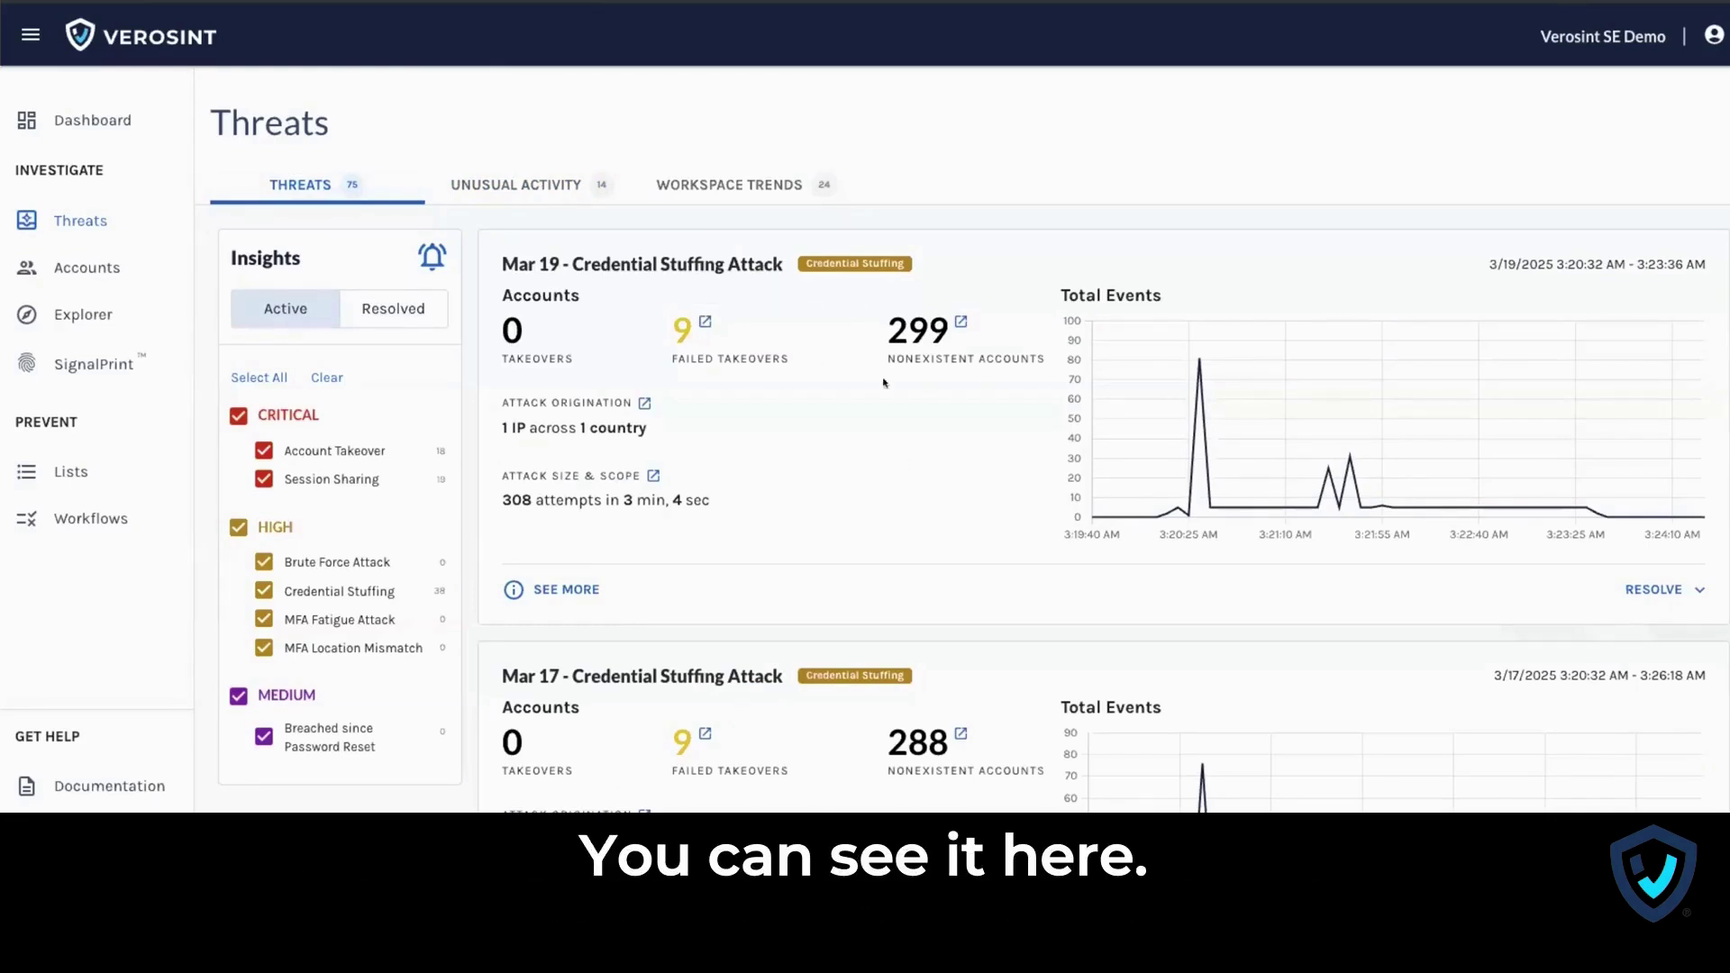
left_click(427, 253)
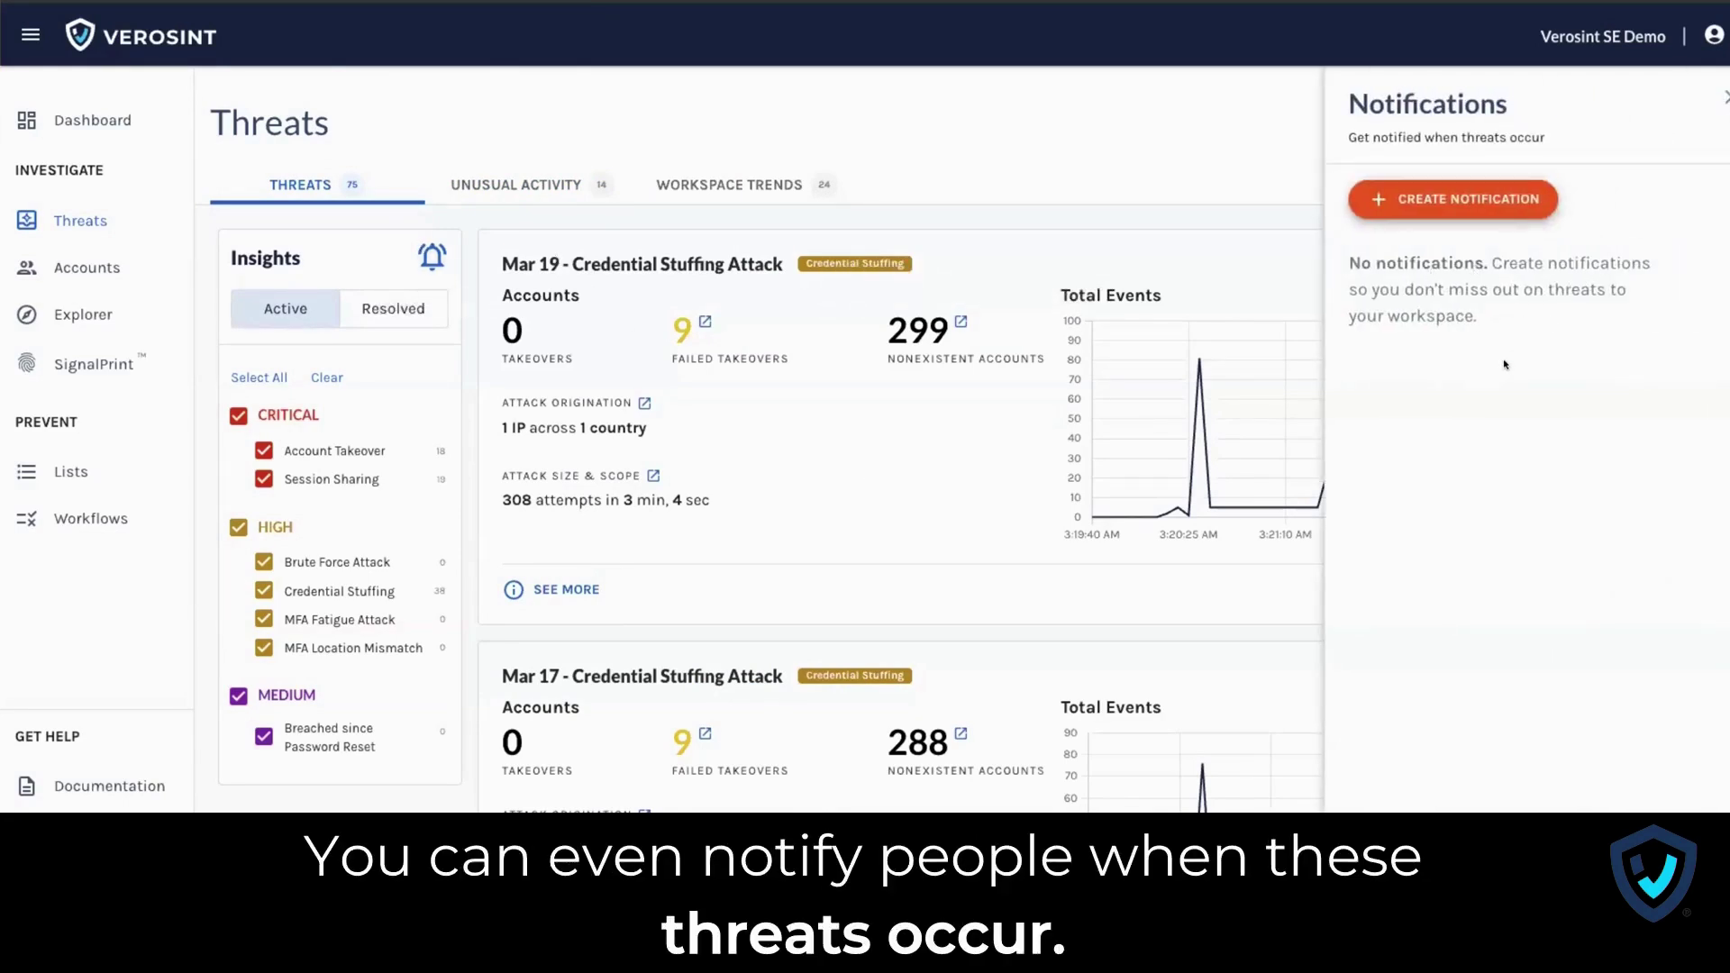
Close the notification settings, then search the accounts by partial e-mail address and open the matching account.
left_click(1721, 100)
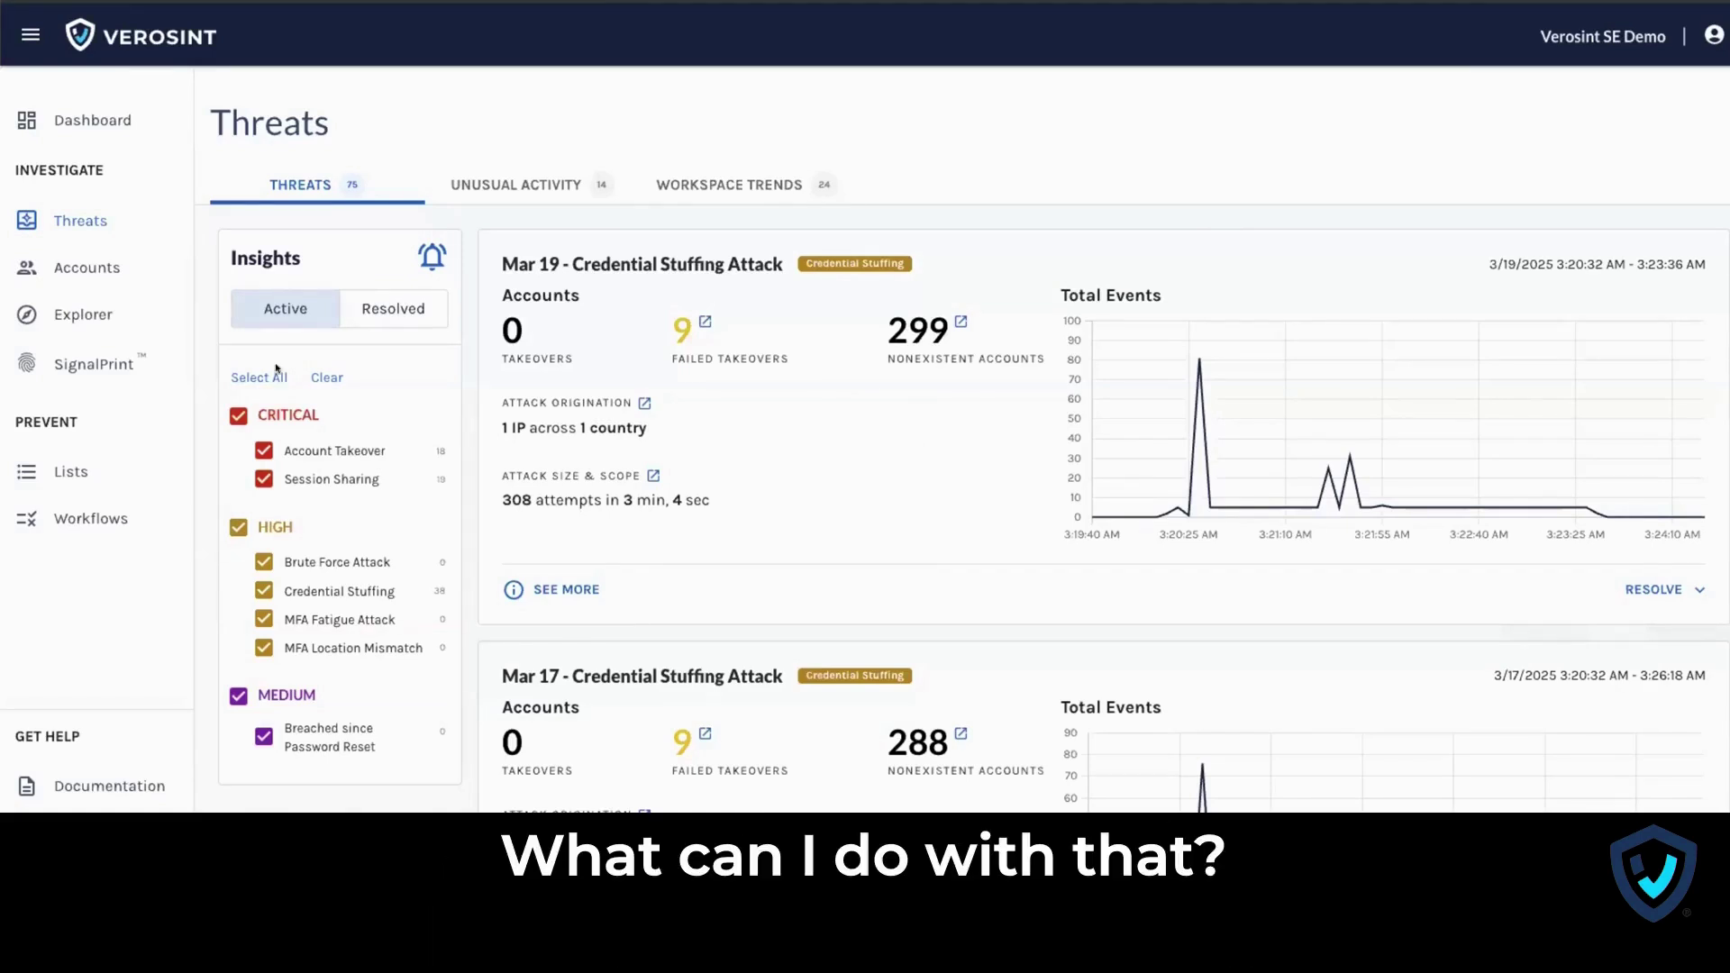
left_click(81, 266)
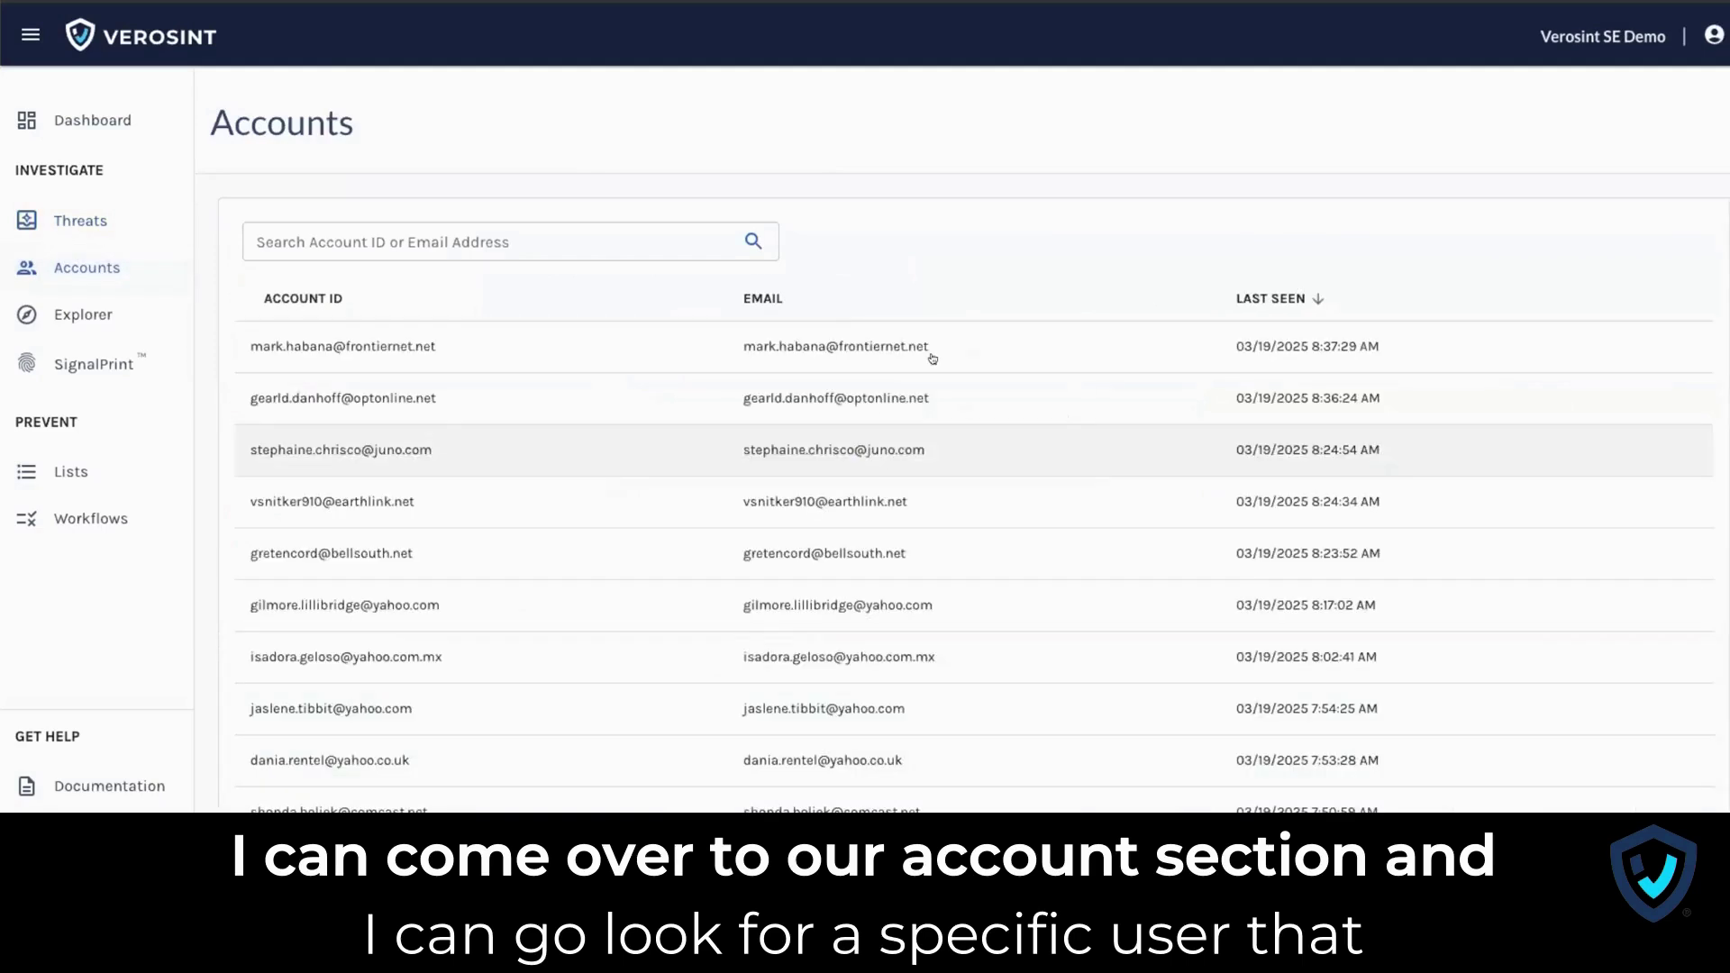
left_click(545, 241)
type("bag")
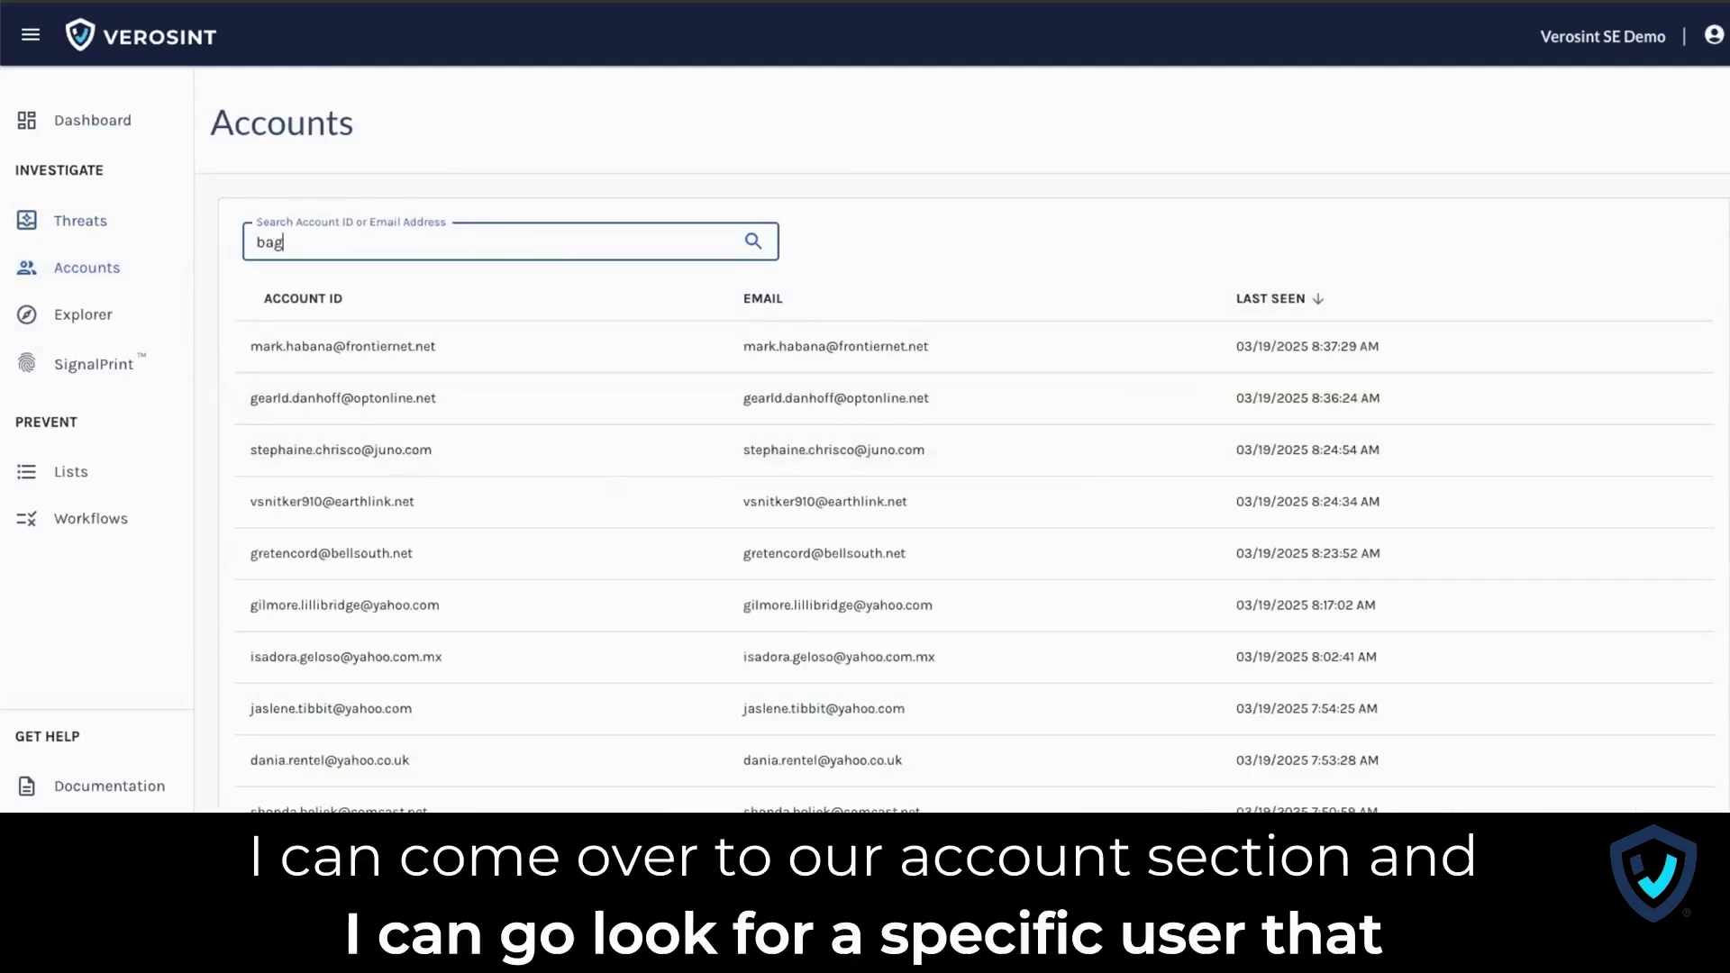
key("BackSpace")
type("by")
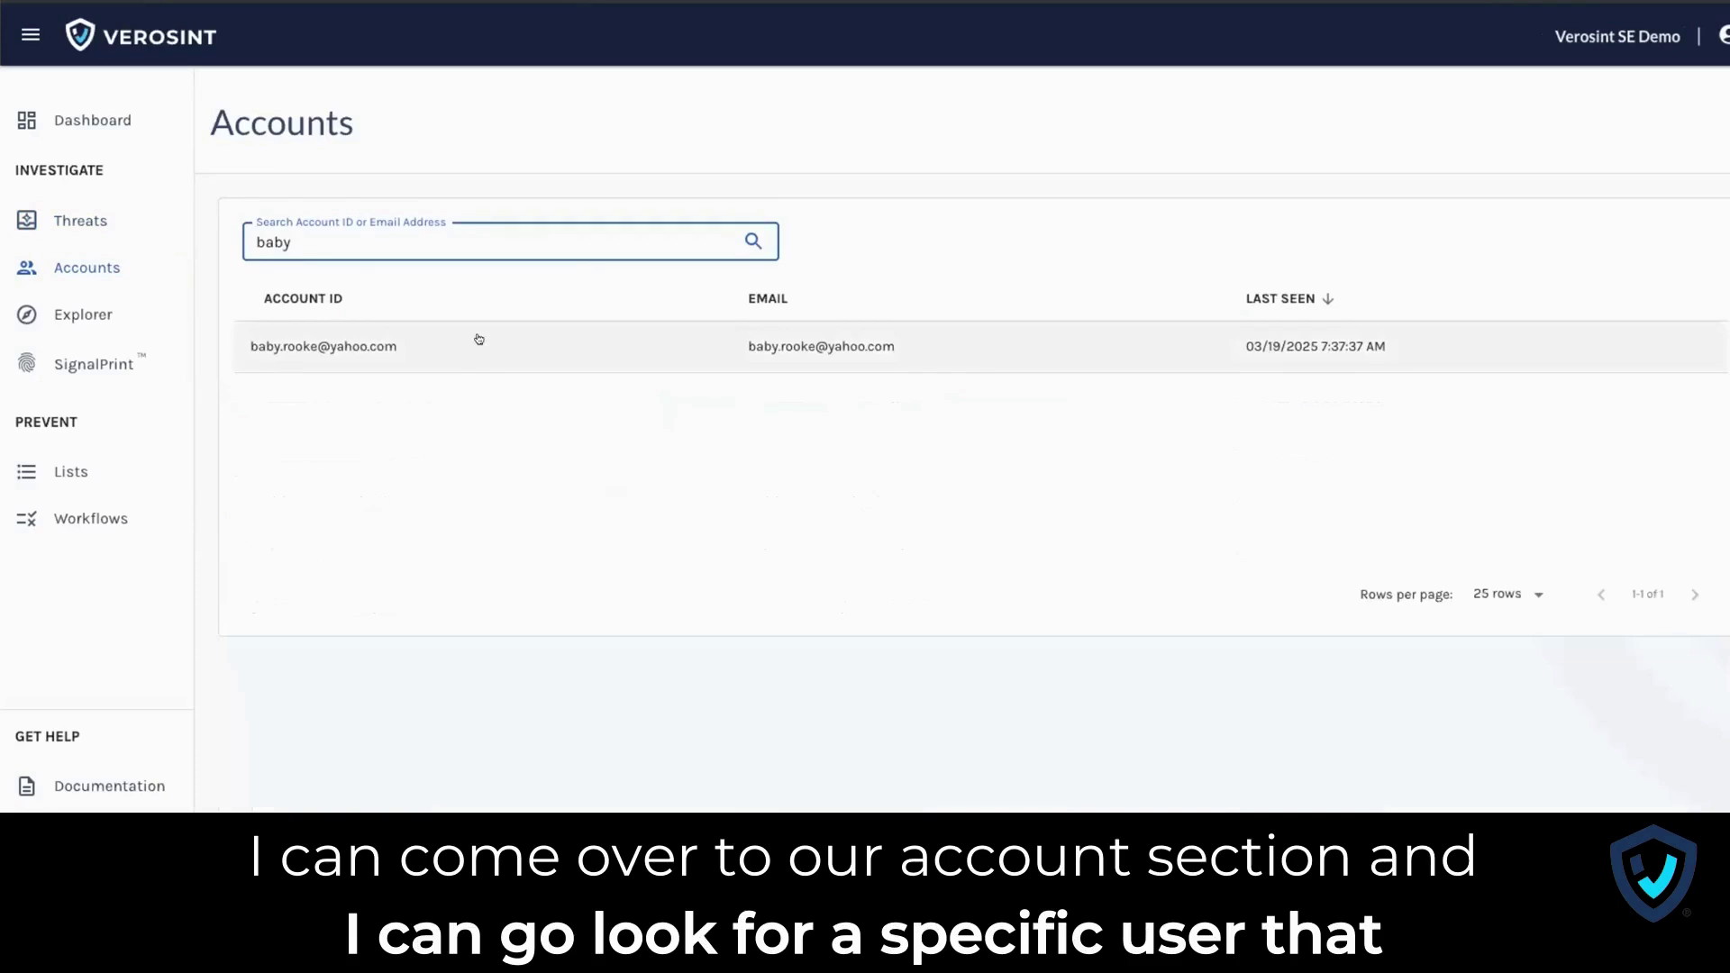
left_click(479, 339)
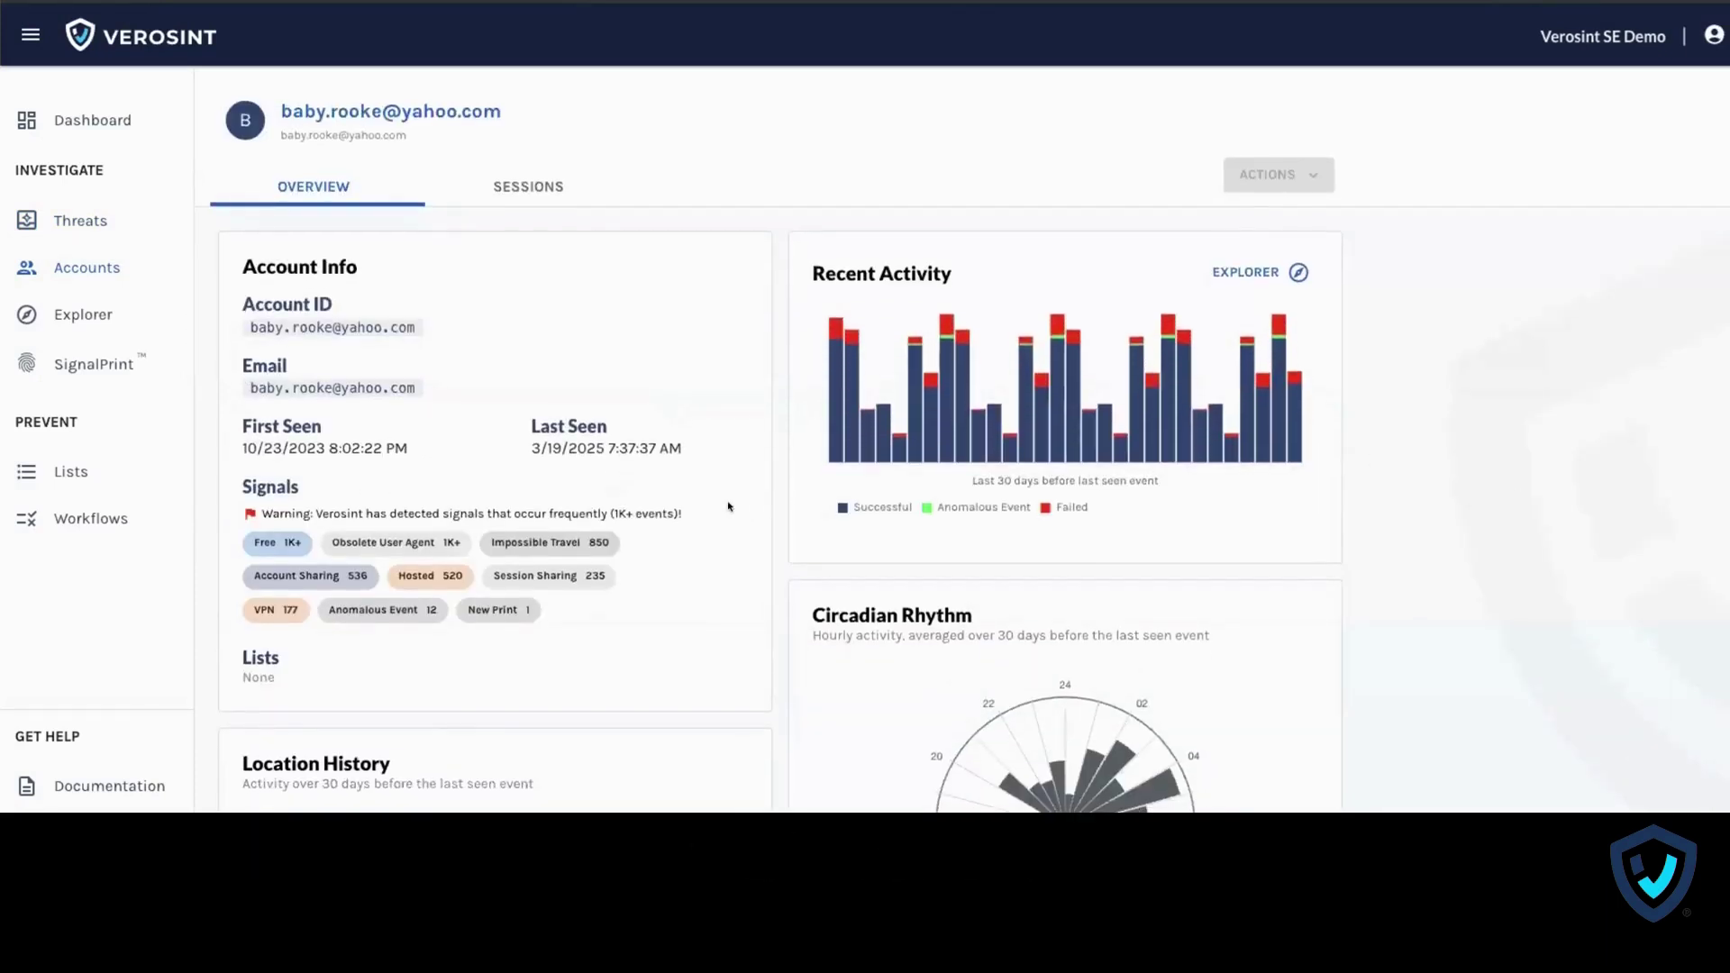
Review the account's overview from Account Info down to SignalPrint and Rule Evaluations, and show its sessions.
scroll(729, 506, "down", 1)
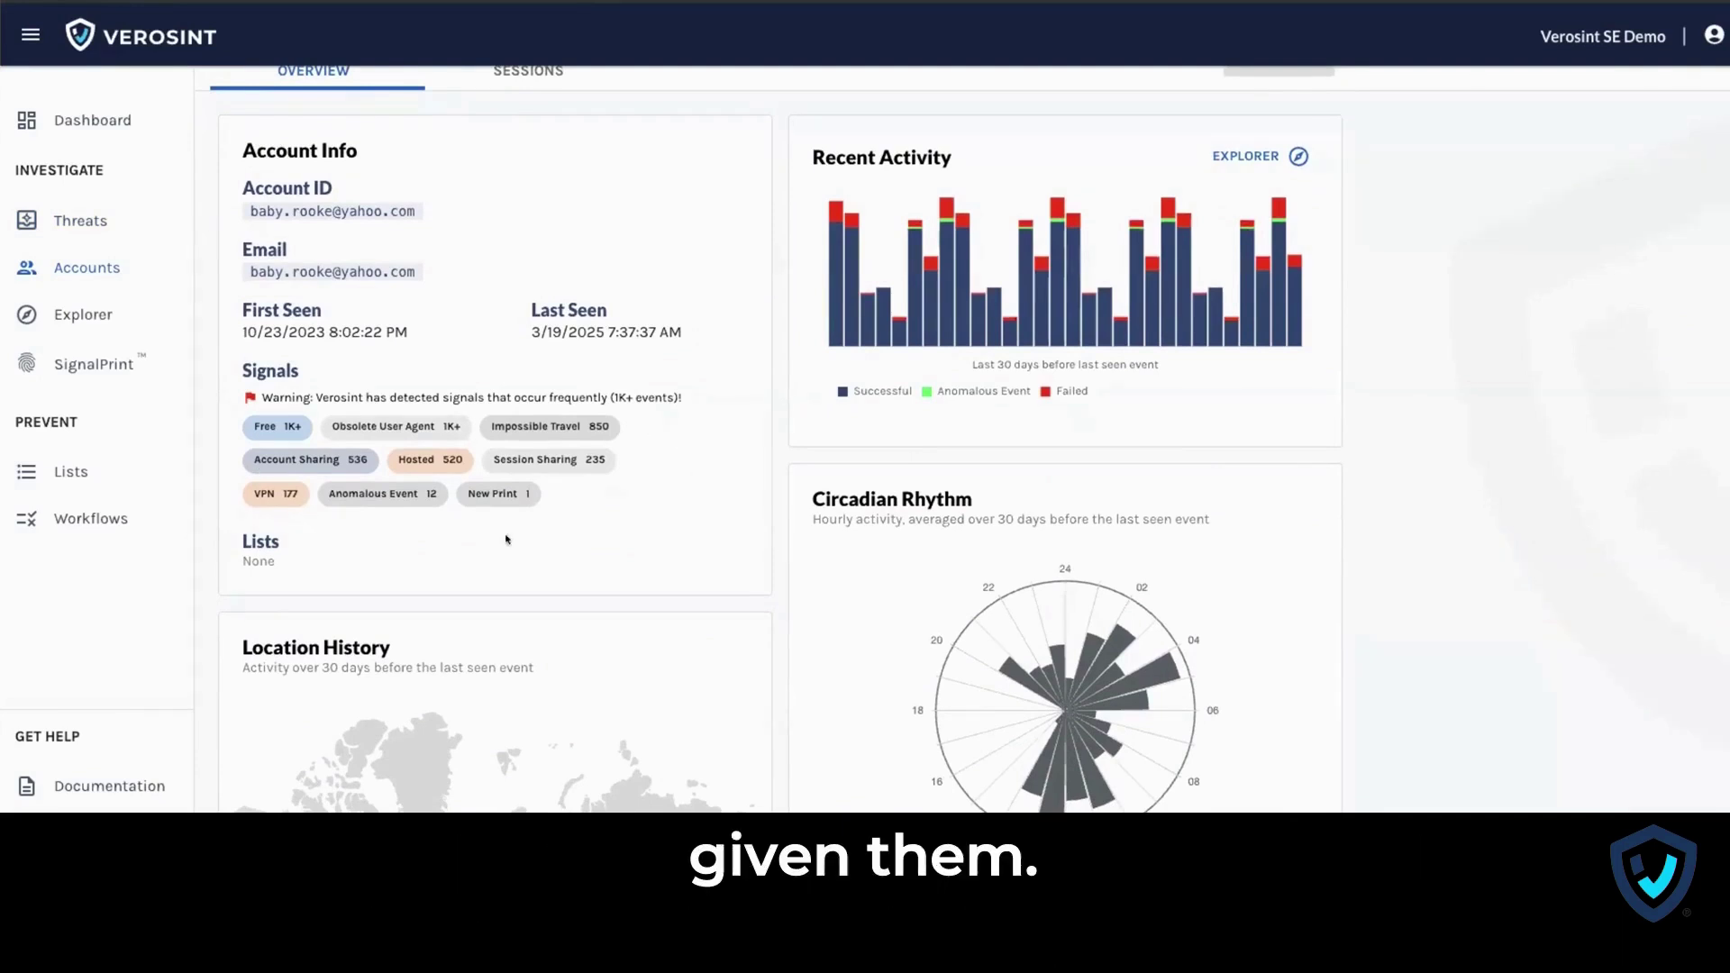
scroll(880, 490, "down", 2)
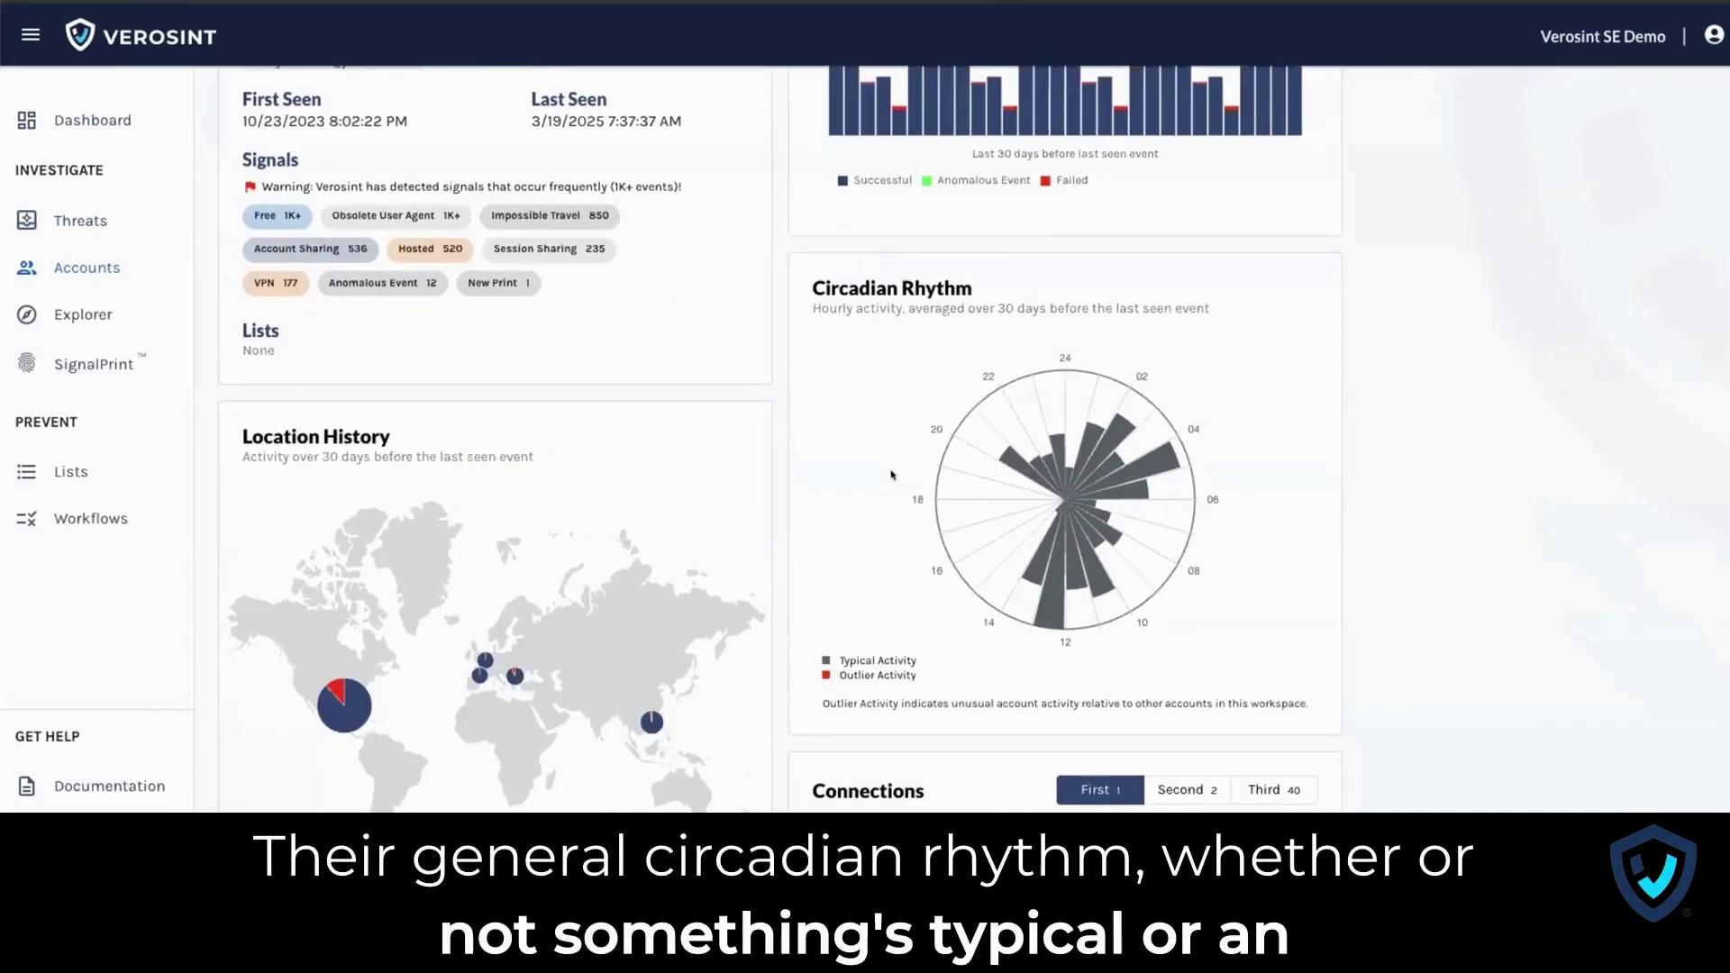
scroll(897, 554, "up", 1)
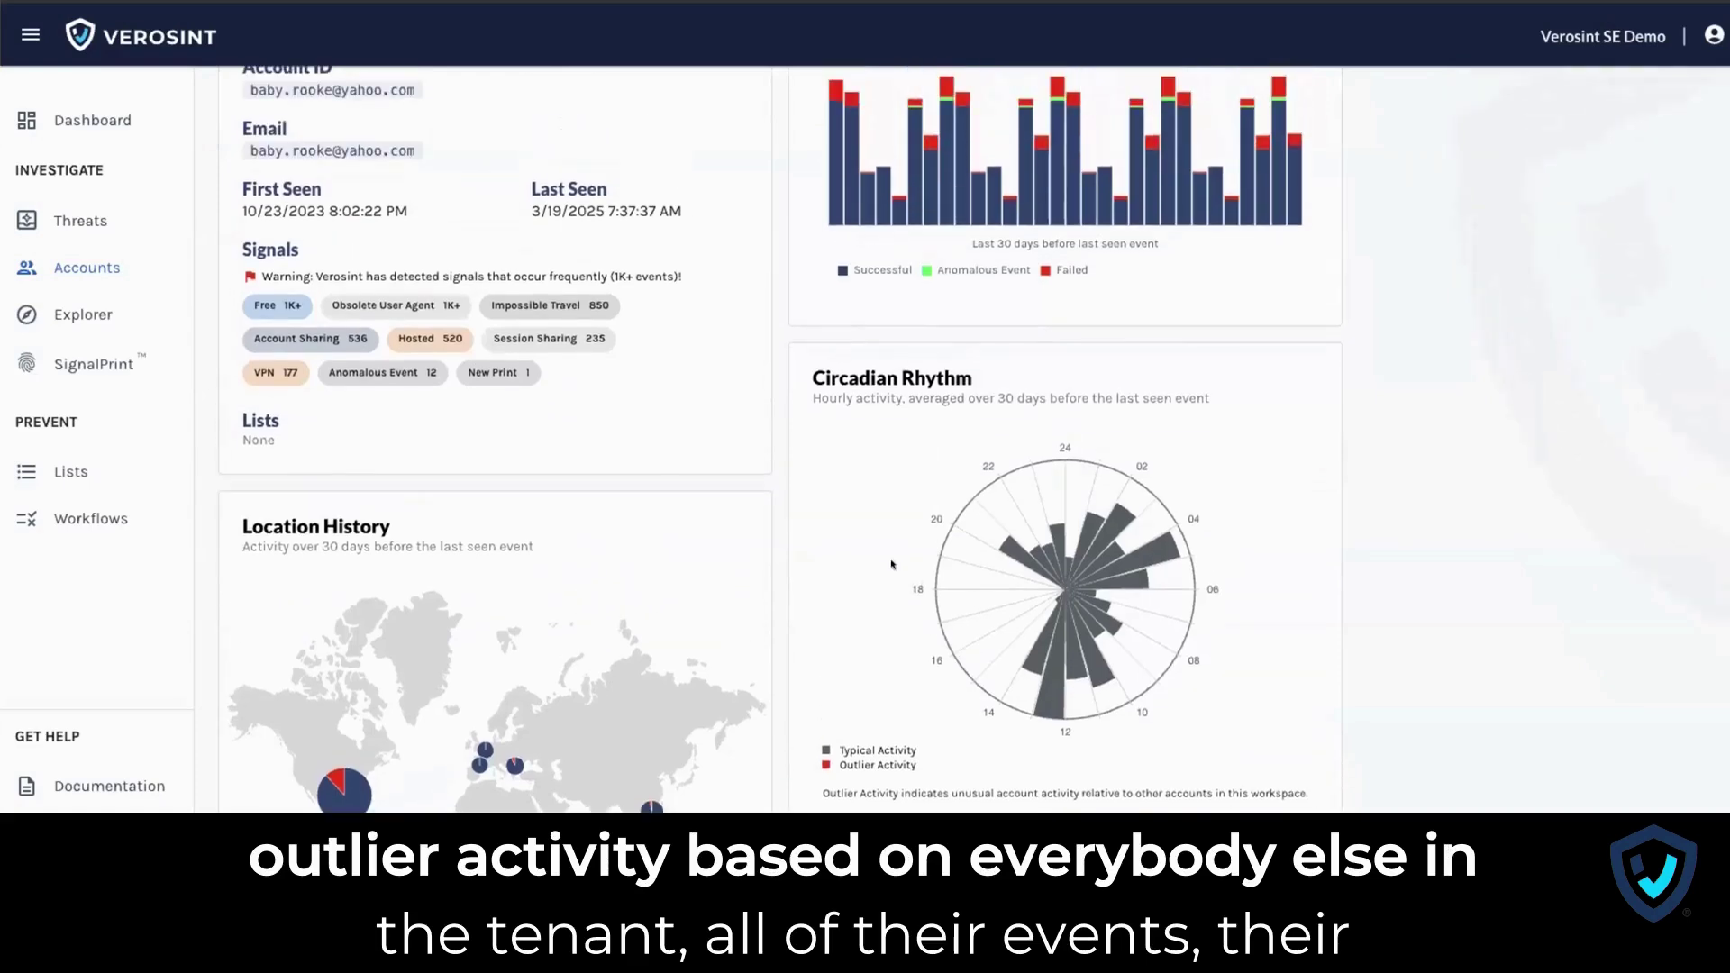
scroll(1082, 541, "up", 1)
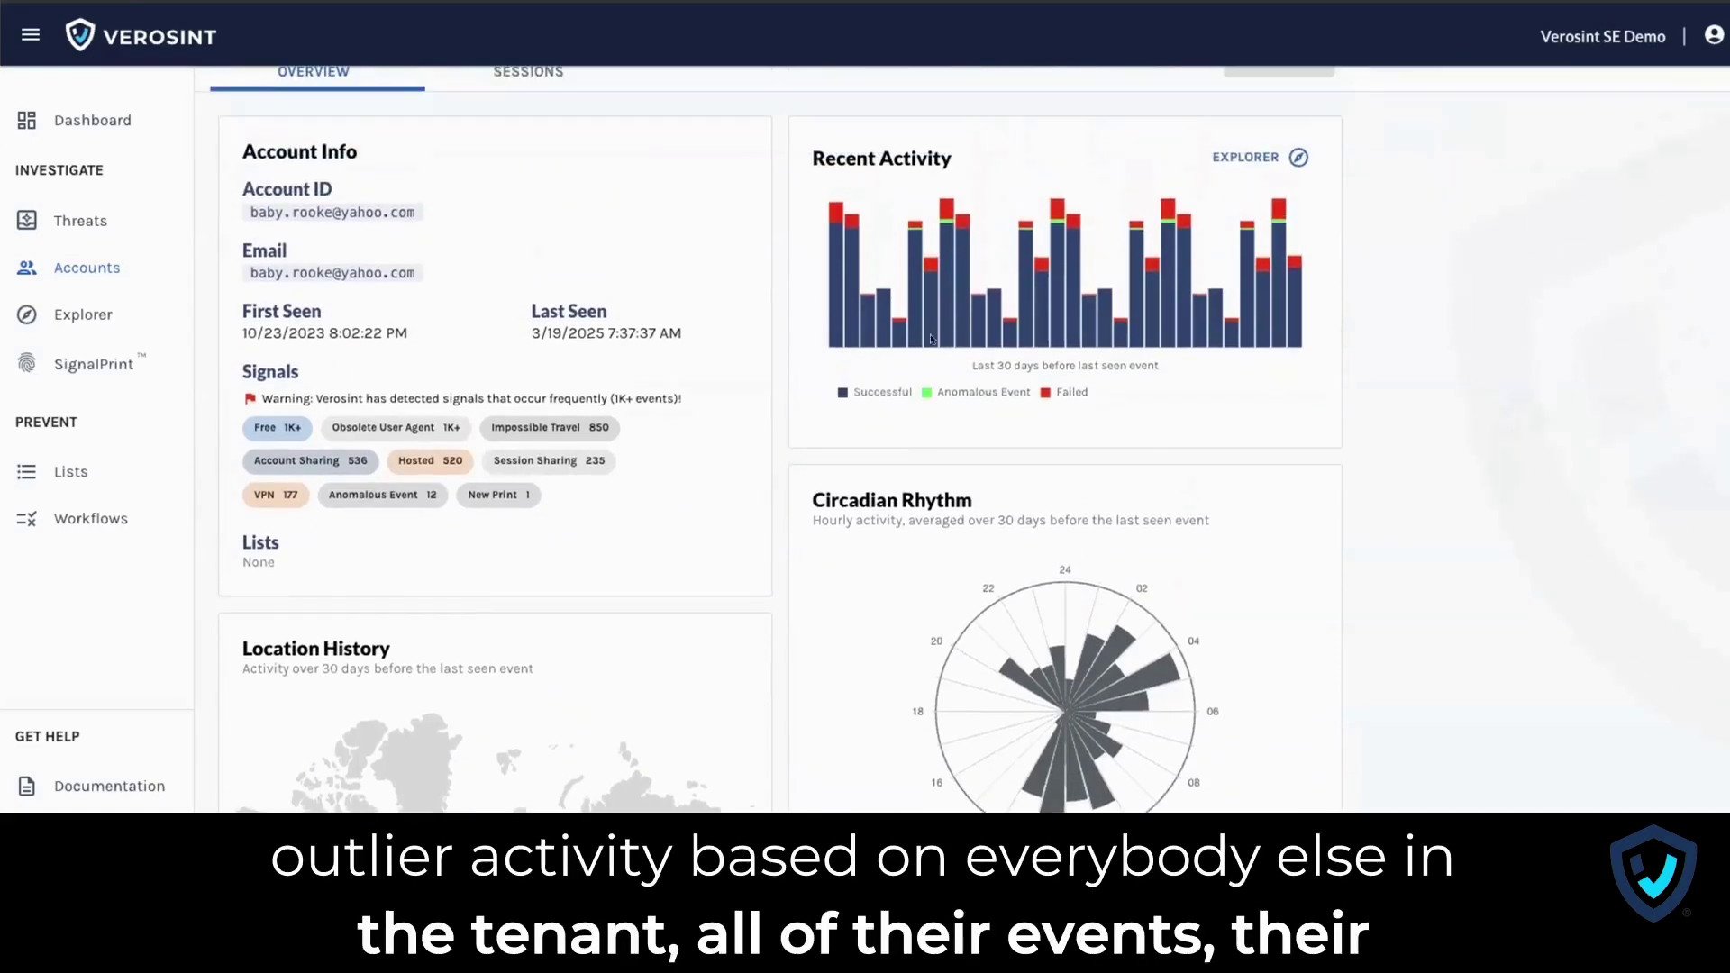
scroll(523, 553, "down", 4)
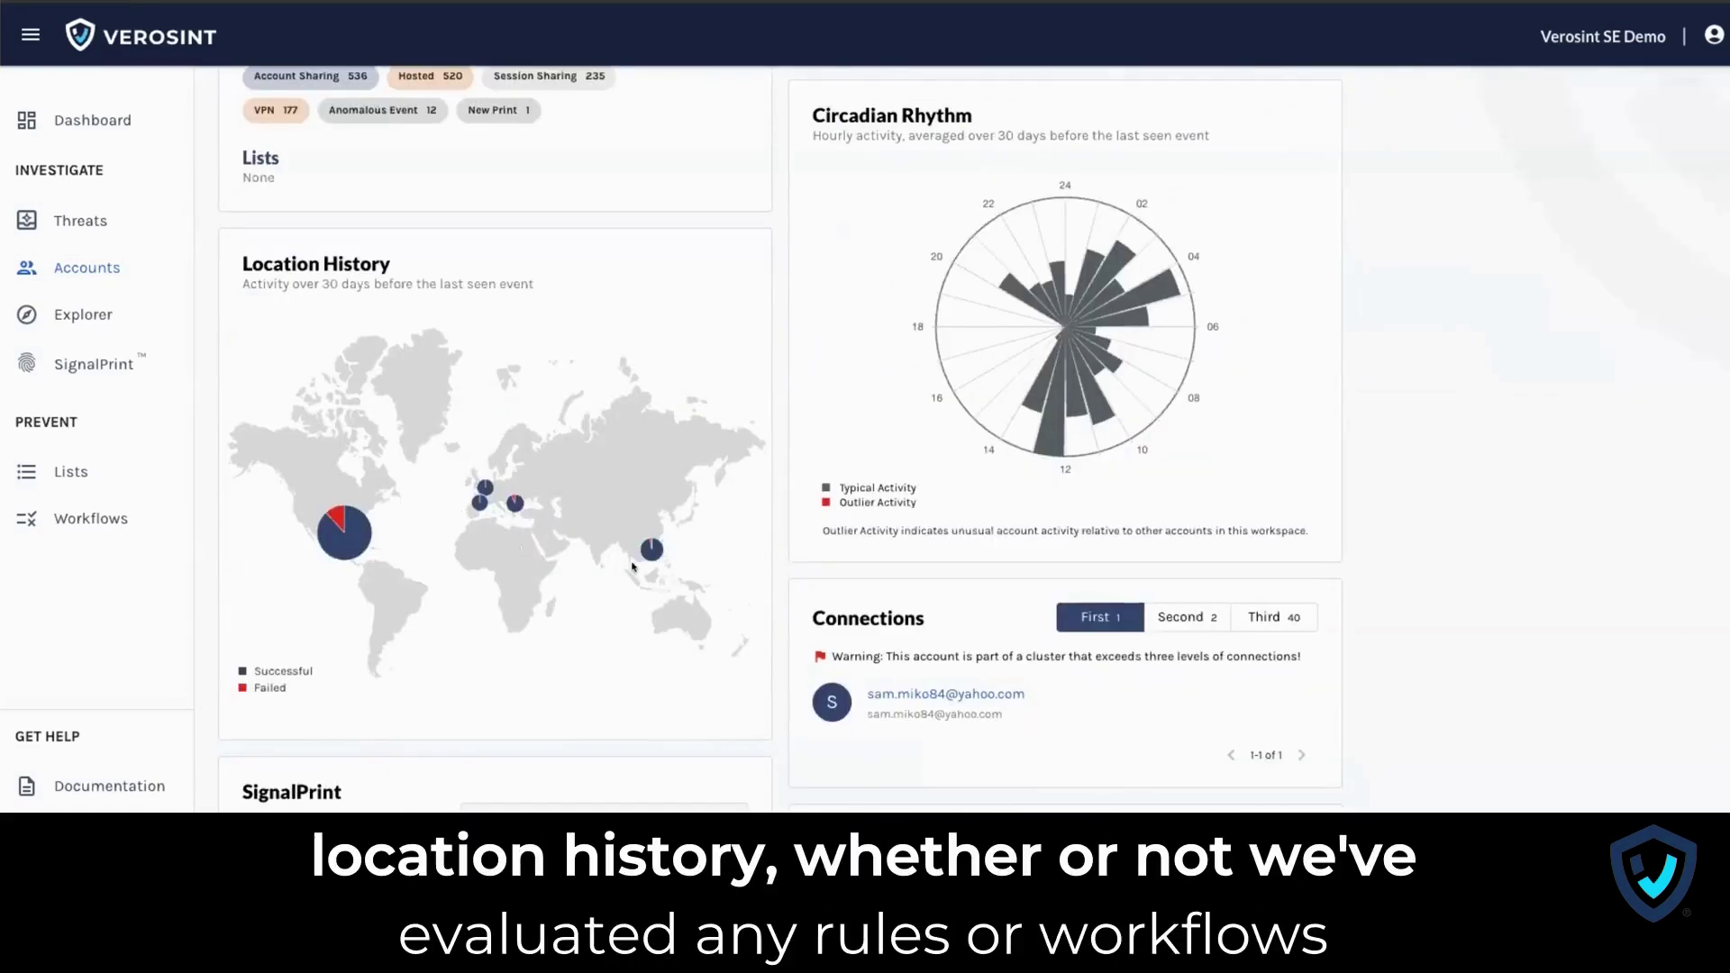
scroll(785, 587, "down", 3)
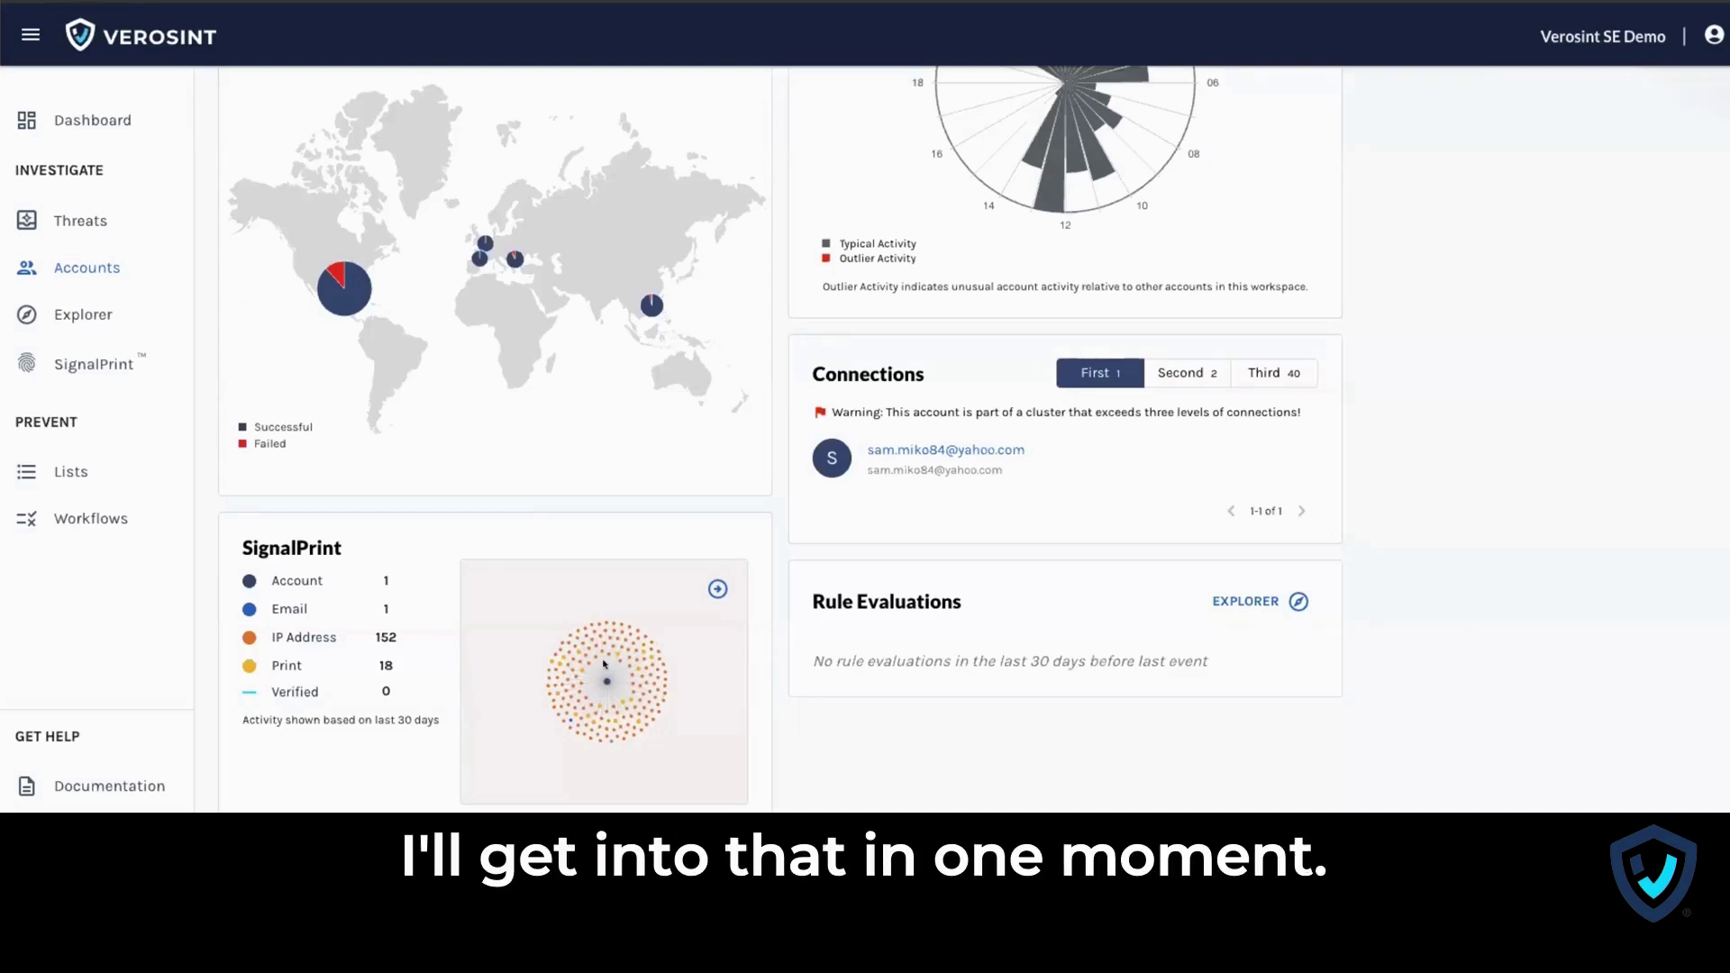
scroll(604, 664, "up", 10)
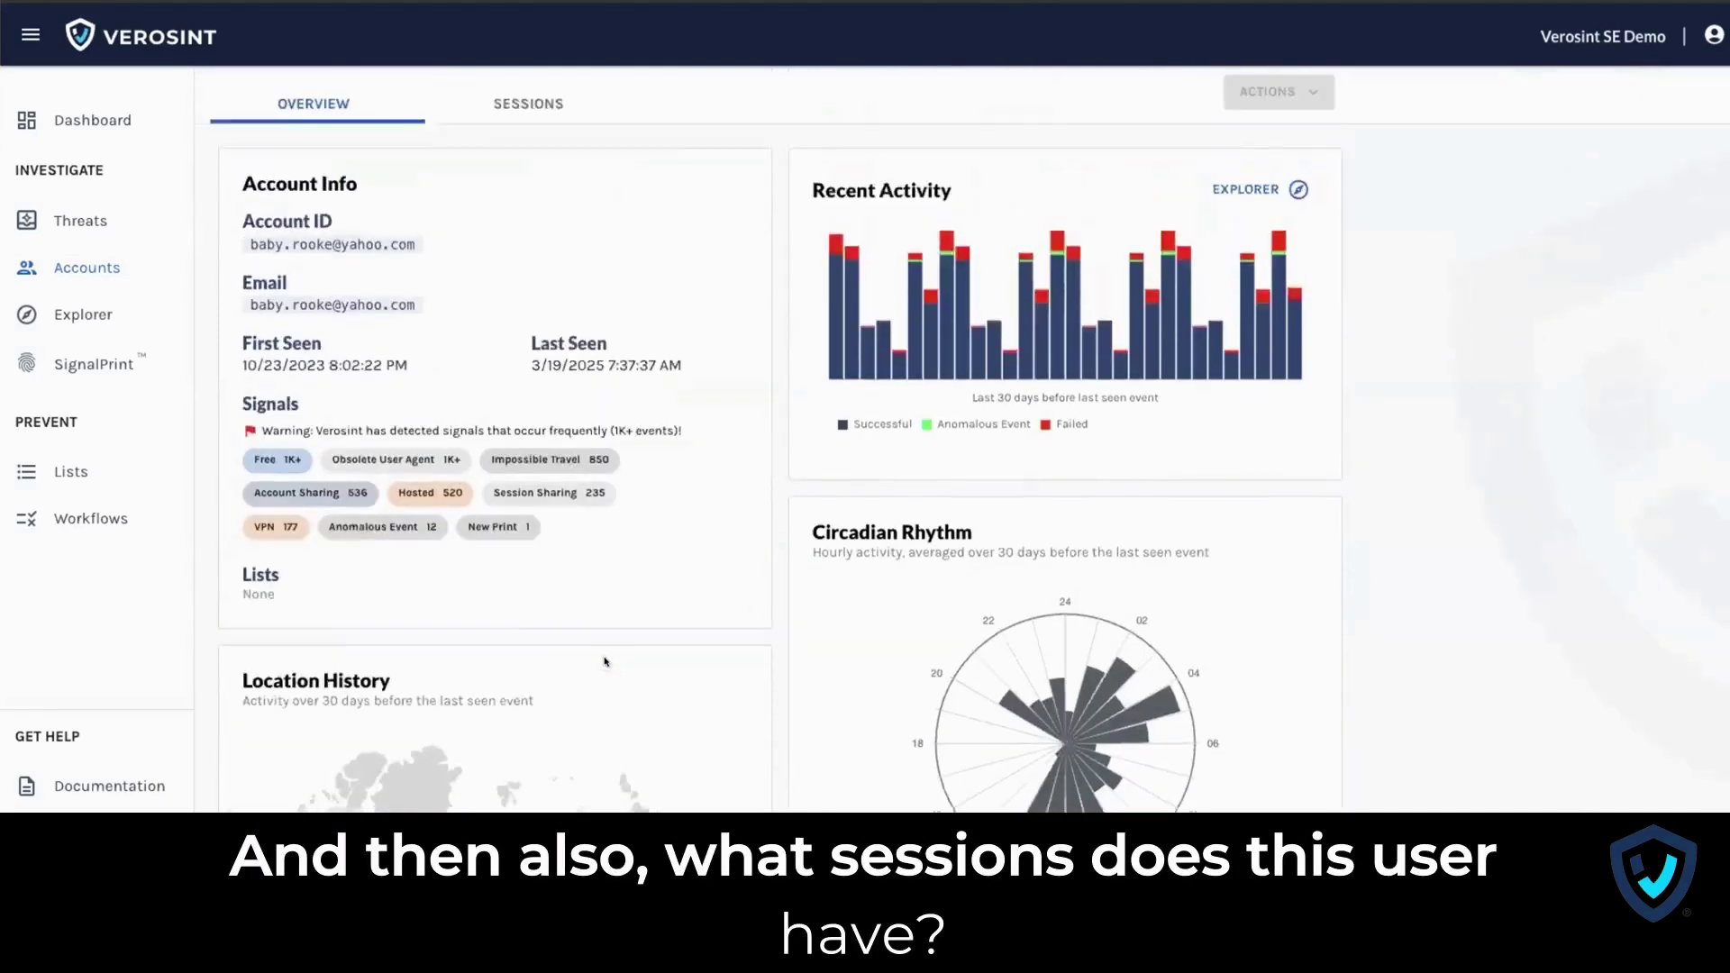
left_click(541, 200)
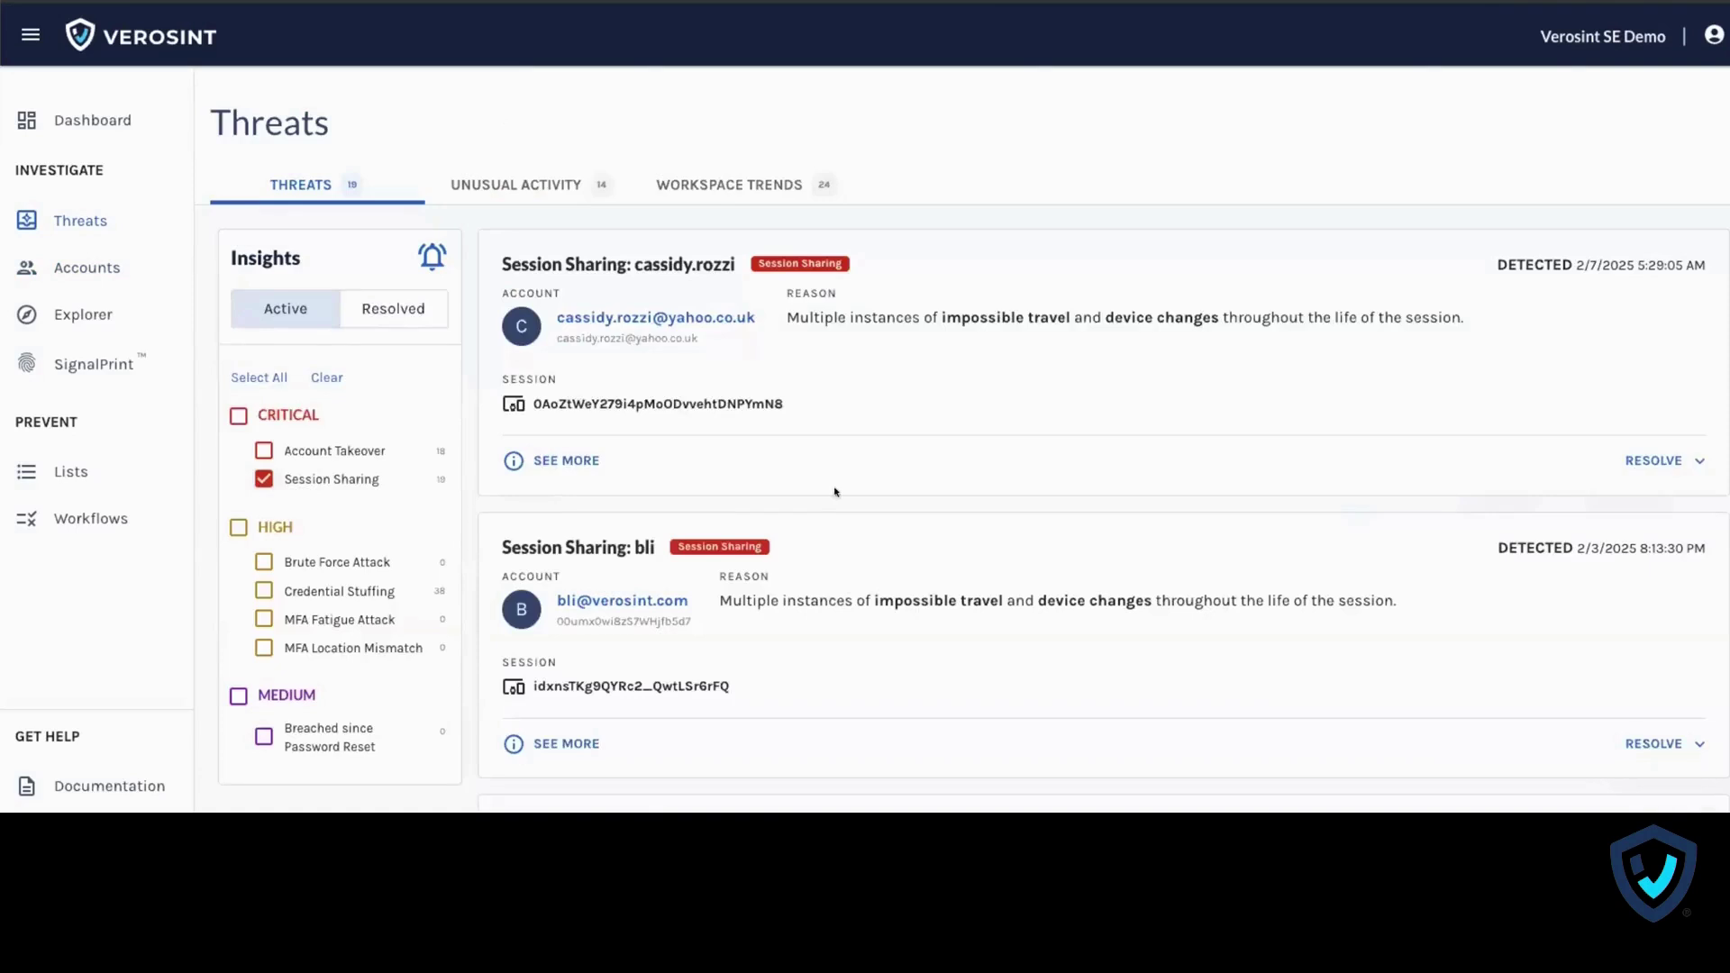
Review the session details of the first Session Sharing threat, including its metrics and signals, and close them.
scroll(914, 489, "down", 1)
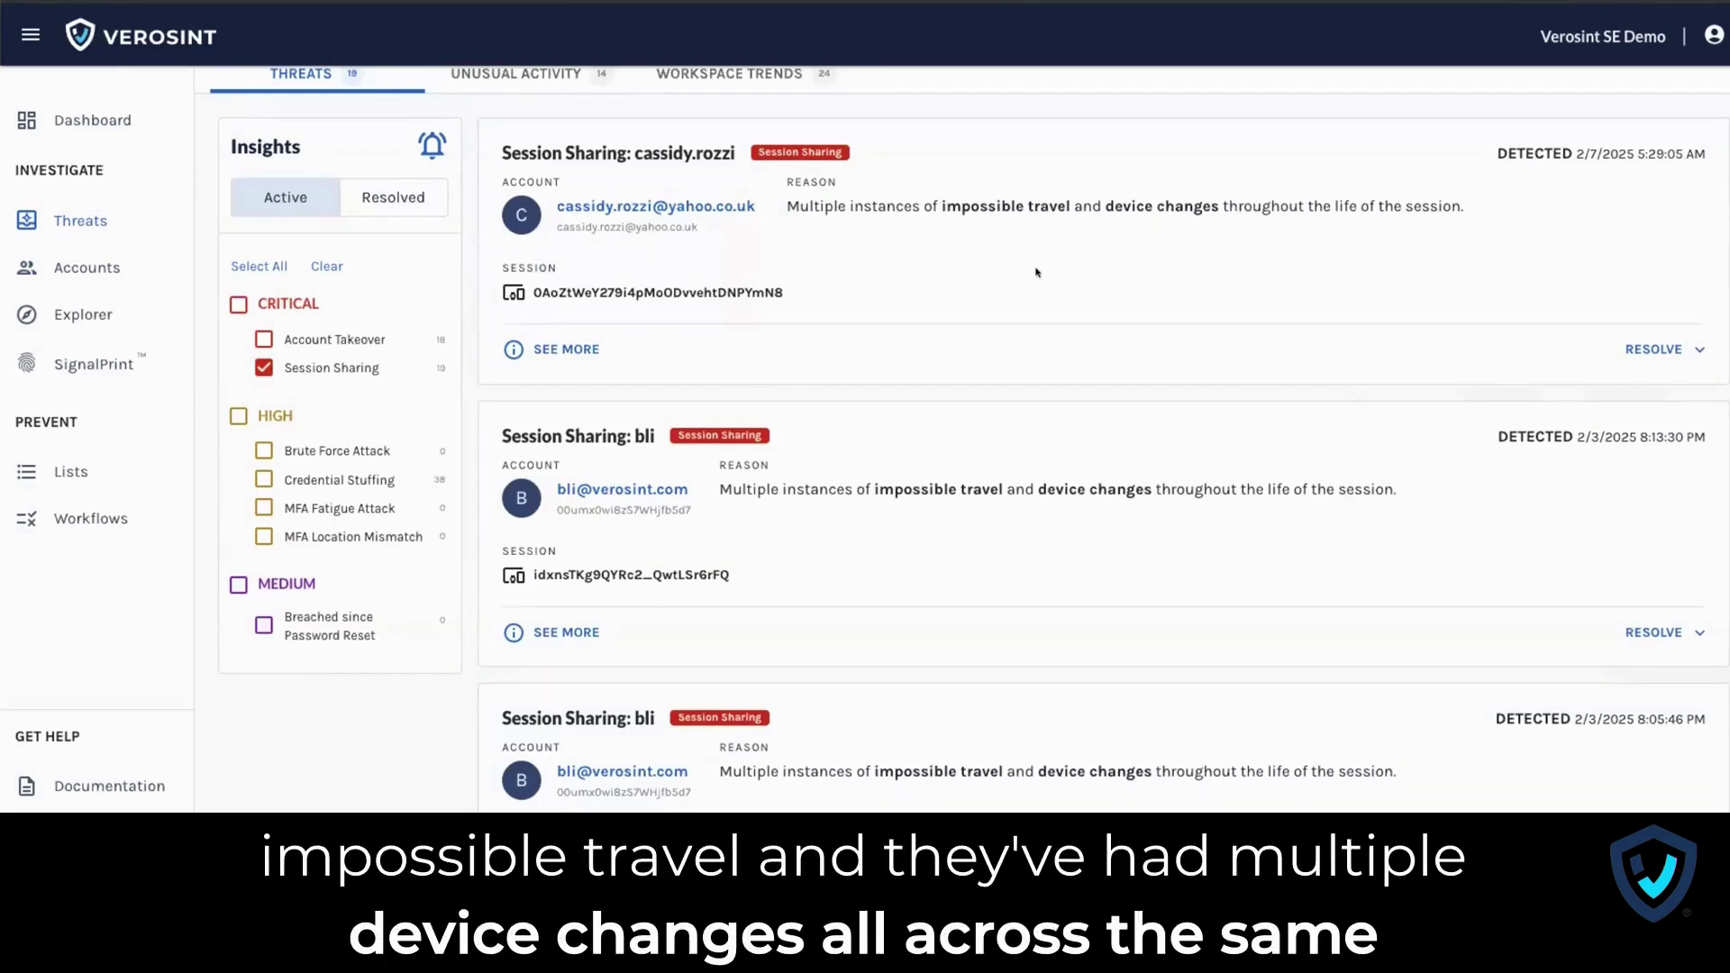
left_click(545, 350)
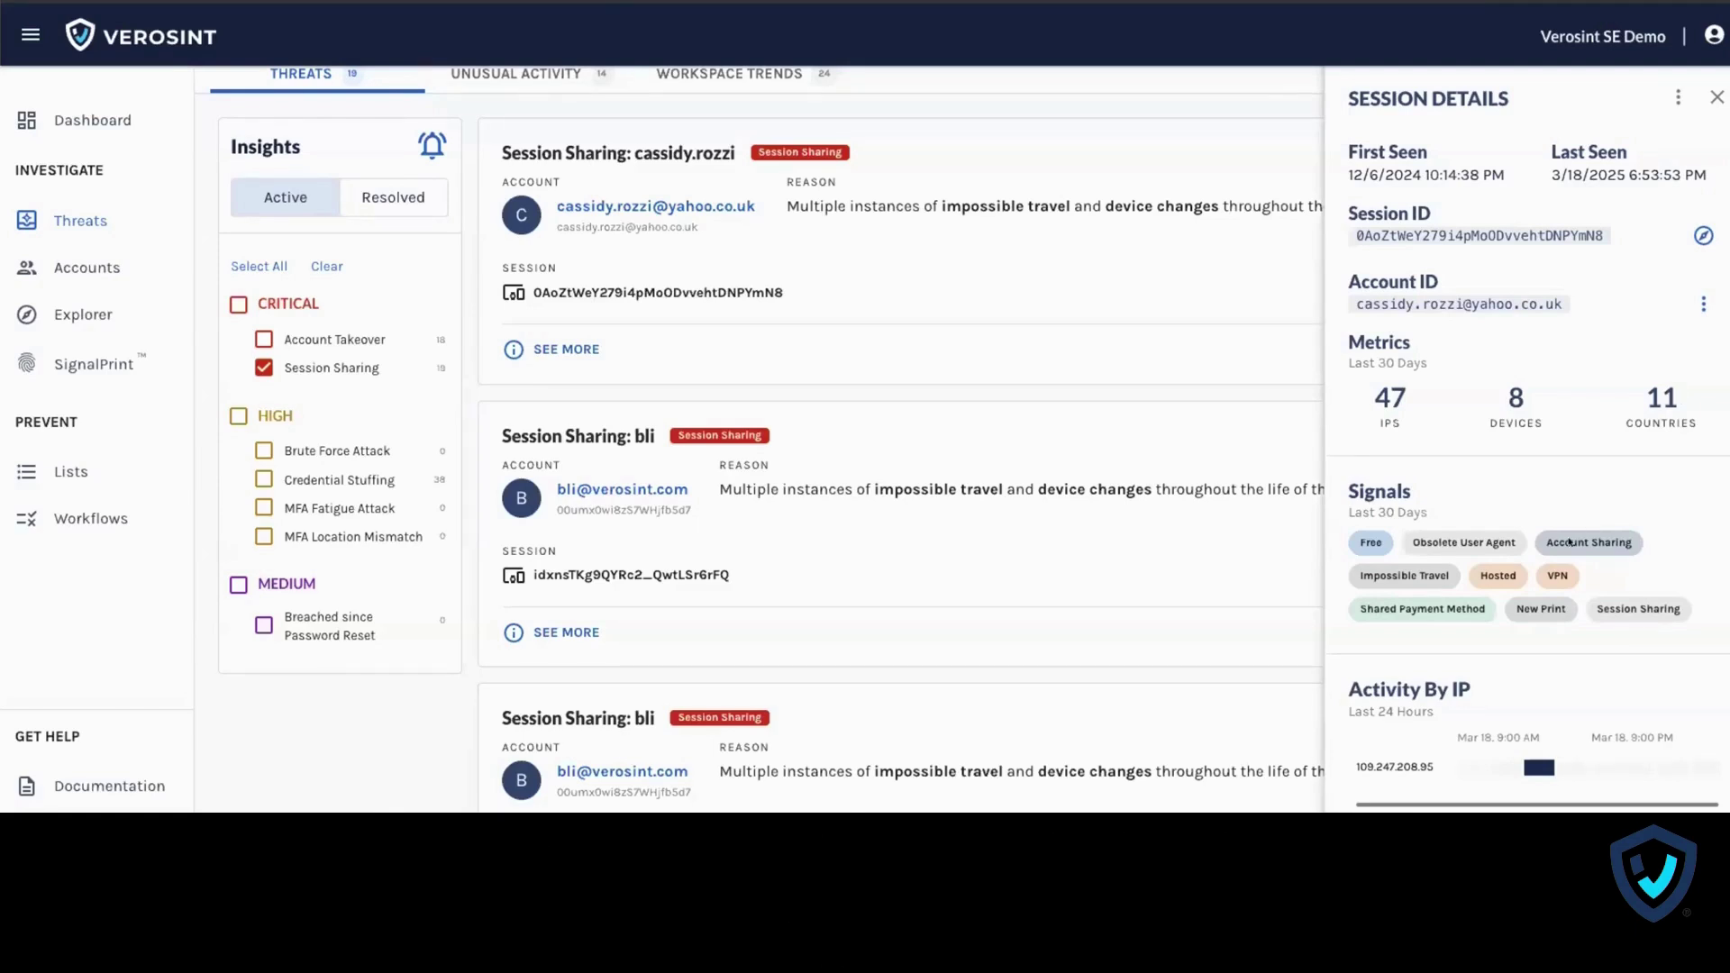
mouse_move(1597, 601)
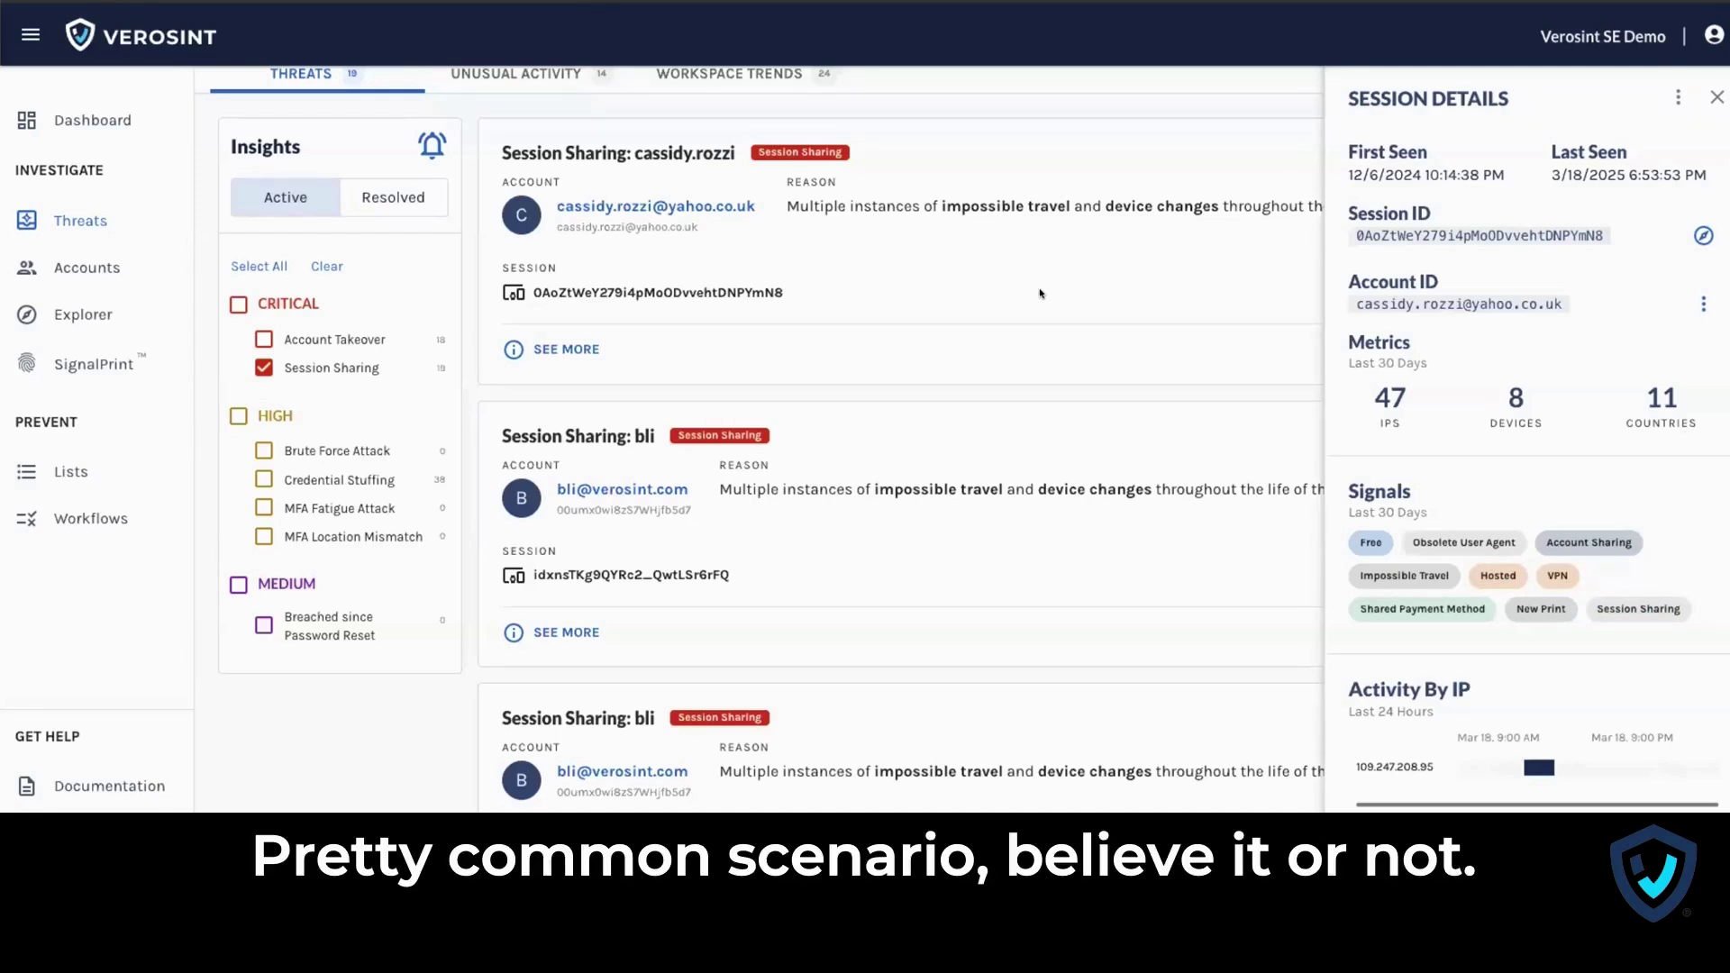
scroll(1040, 293, "up", 2)
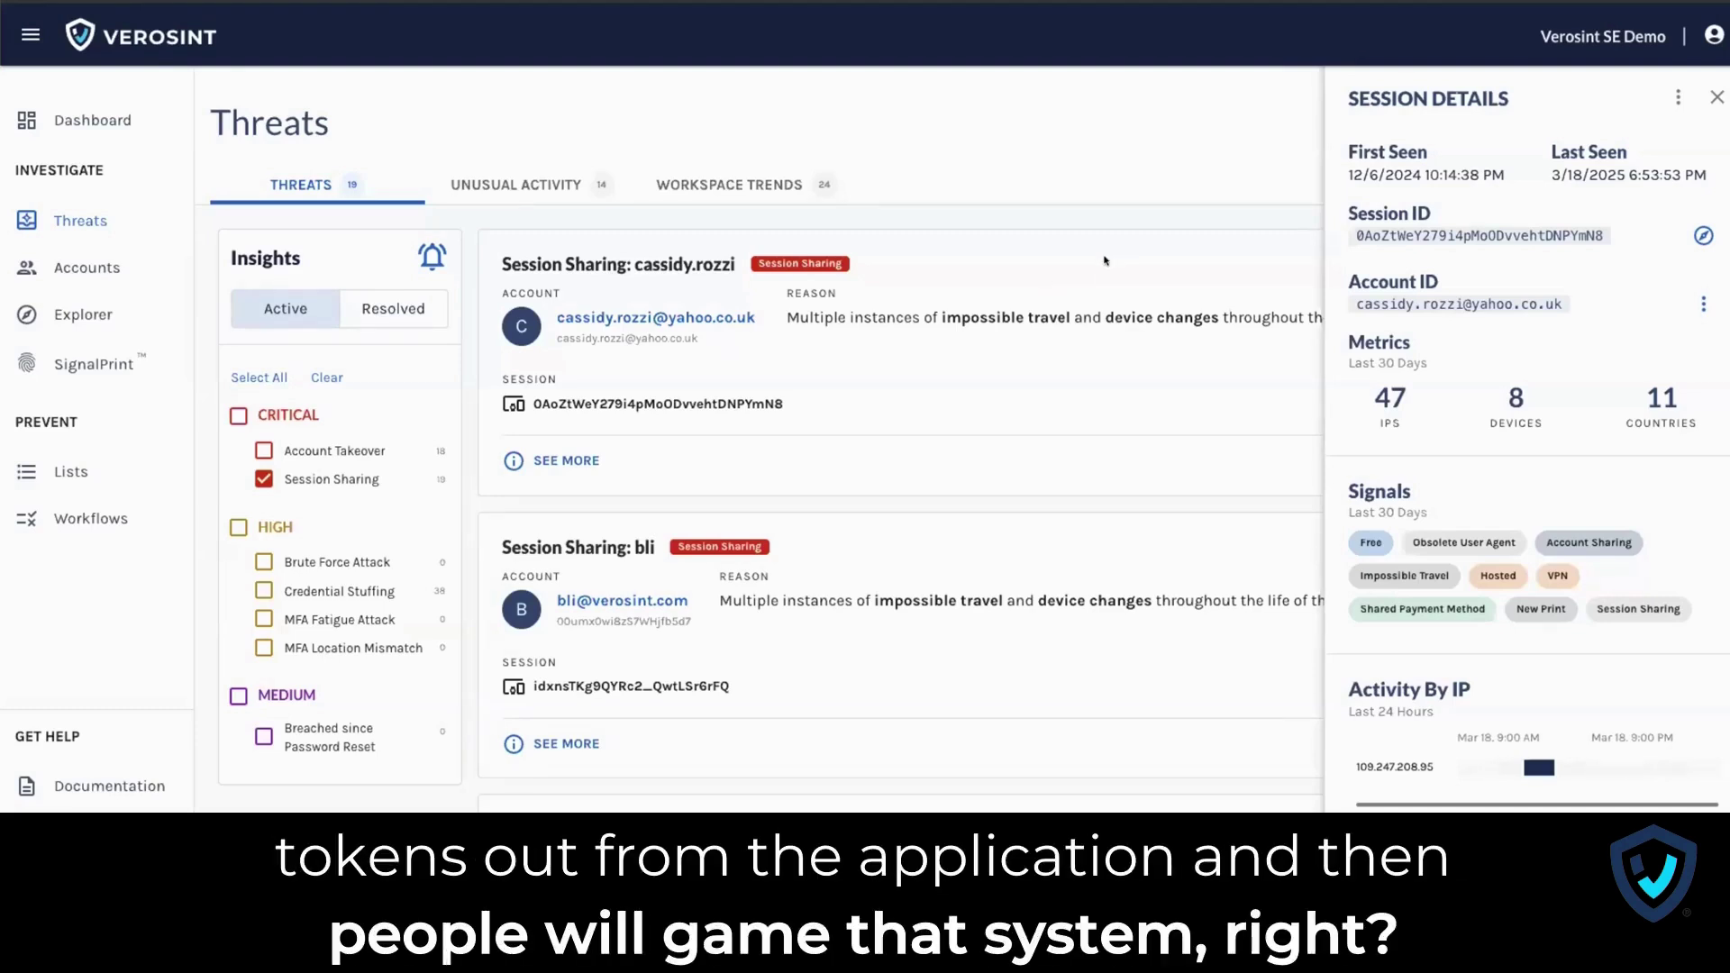
left_click(1715, 99)
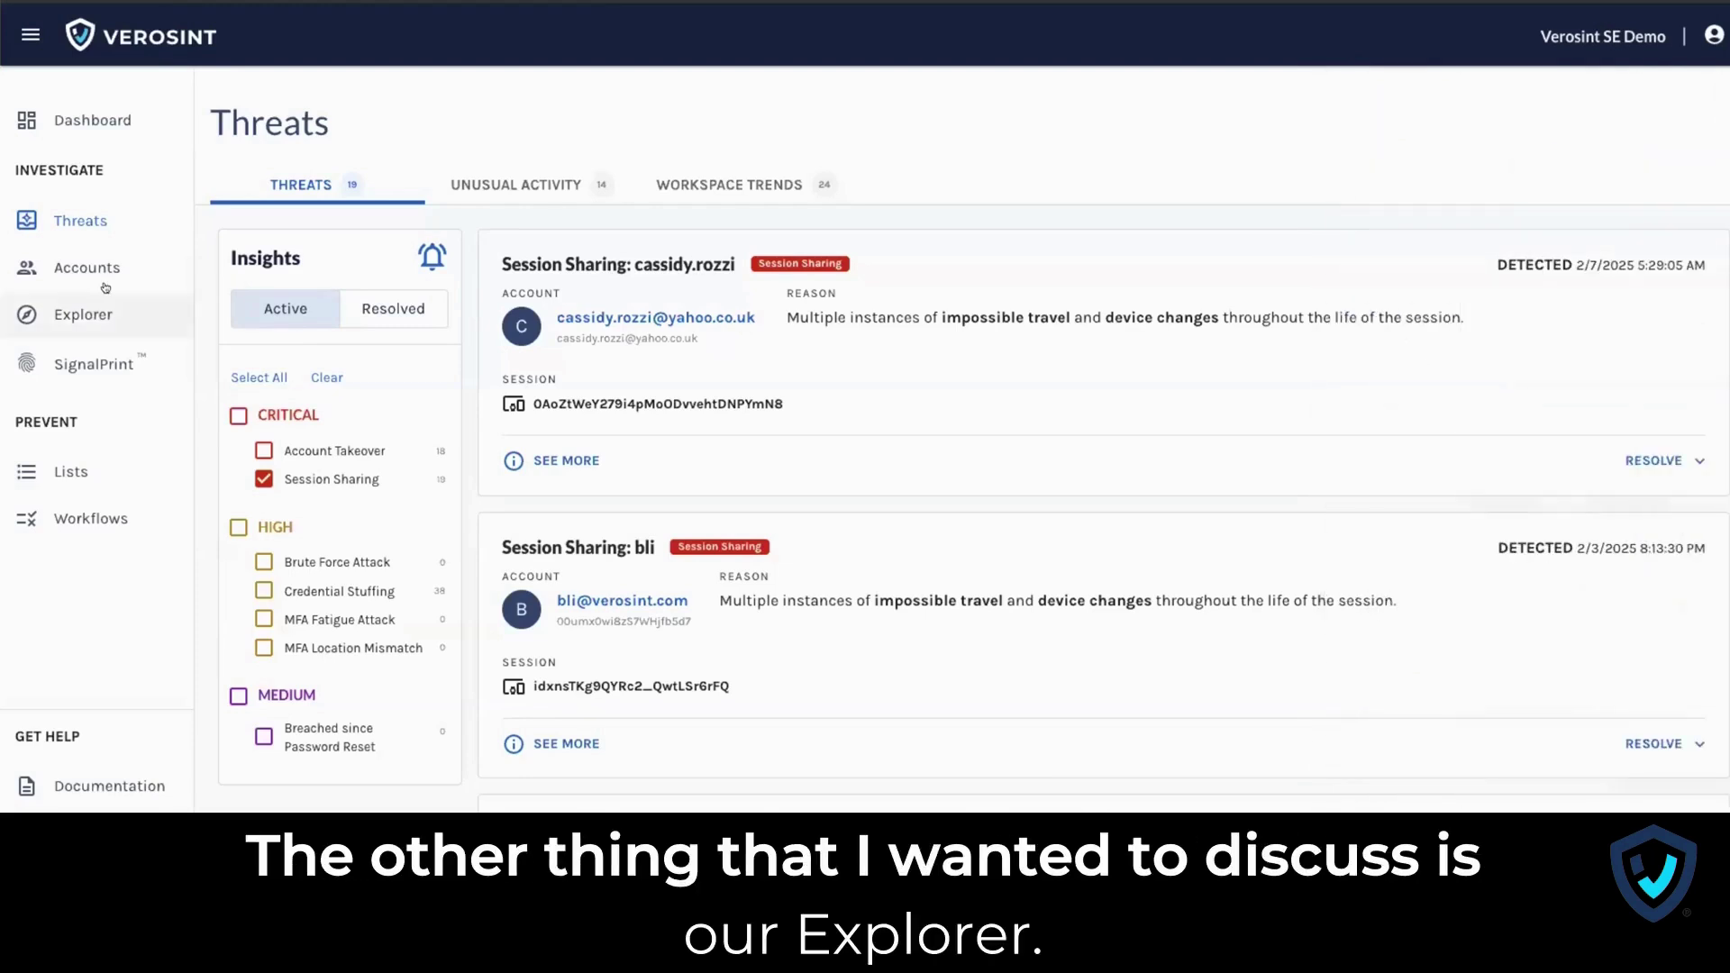
Open the Explorer and run a search over the Last 30 Days.
left_click(85, 315)
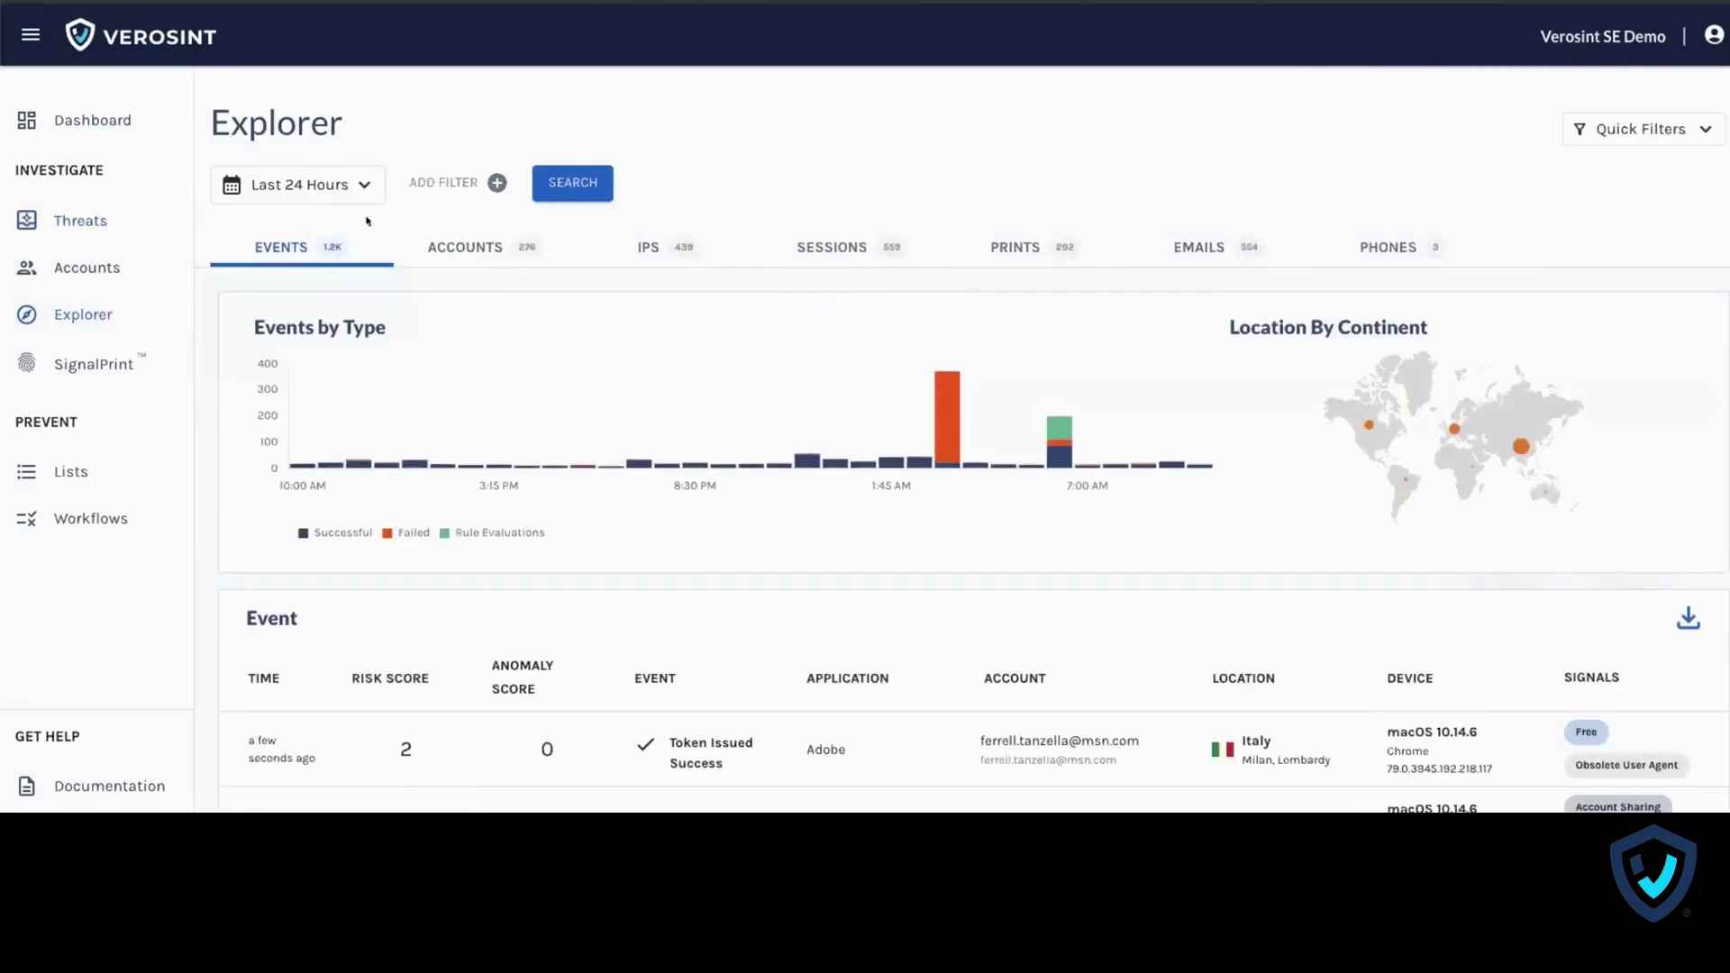
left_click(362, 183)
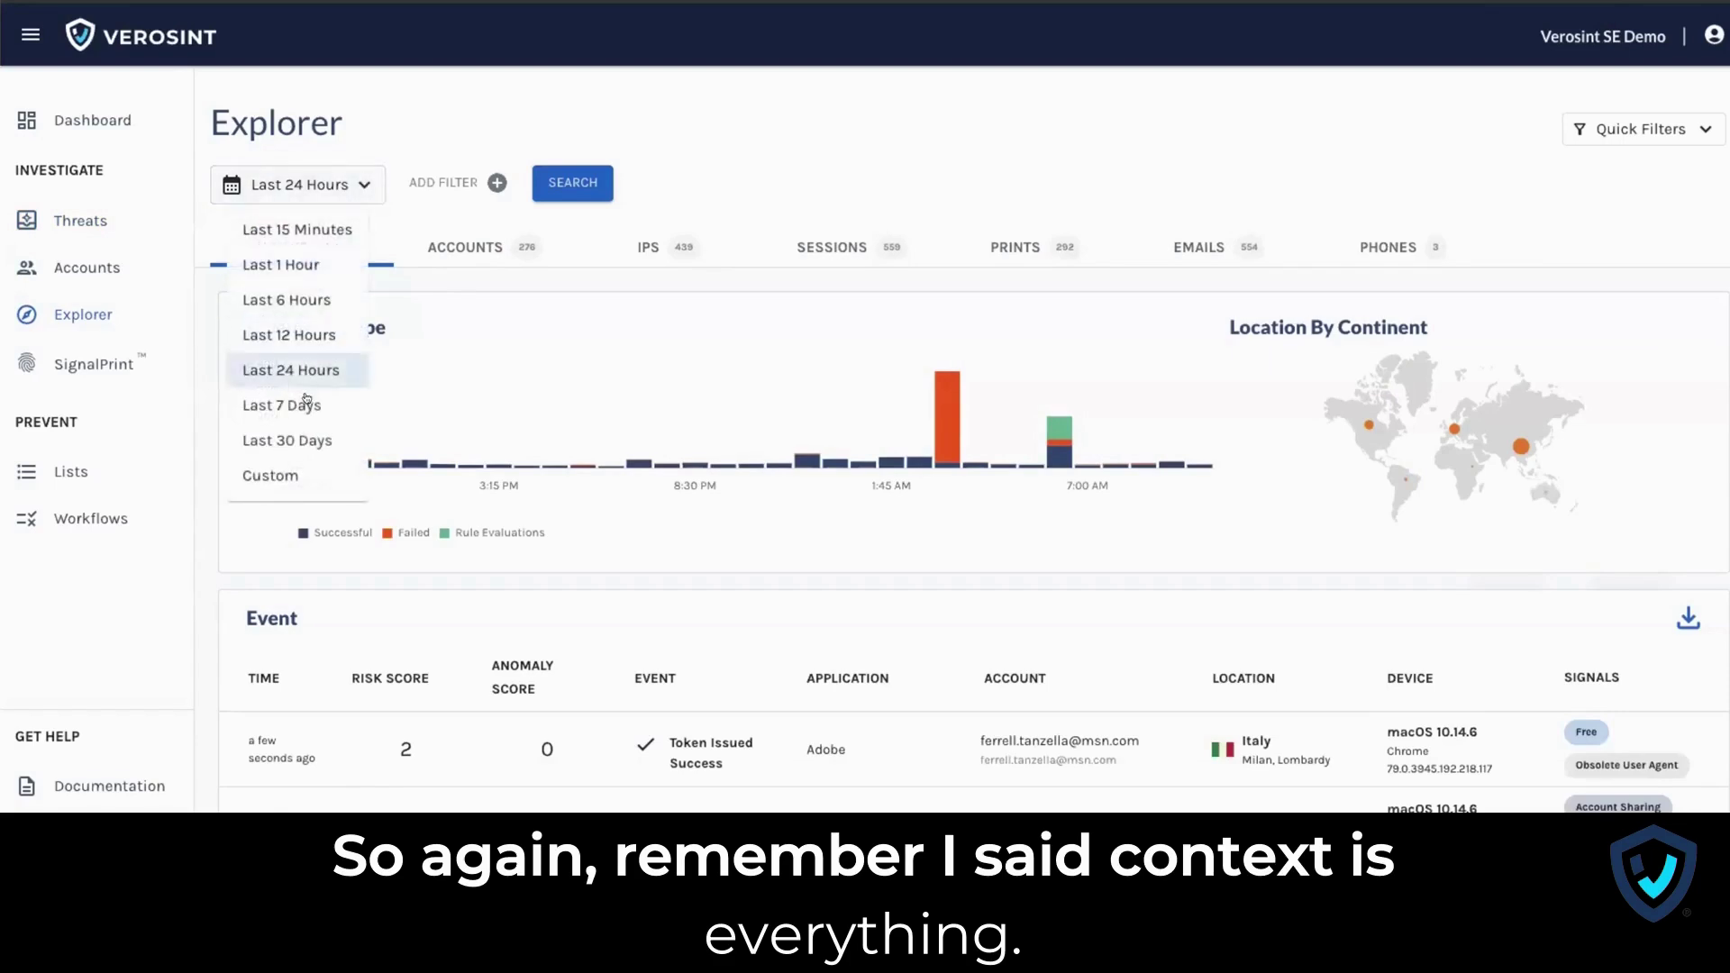
left_click(306, 436)
left_click(566, 185)
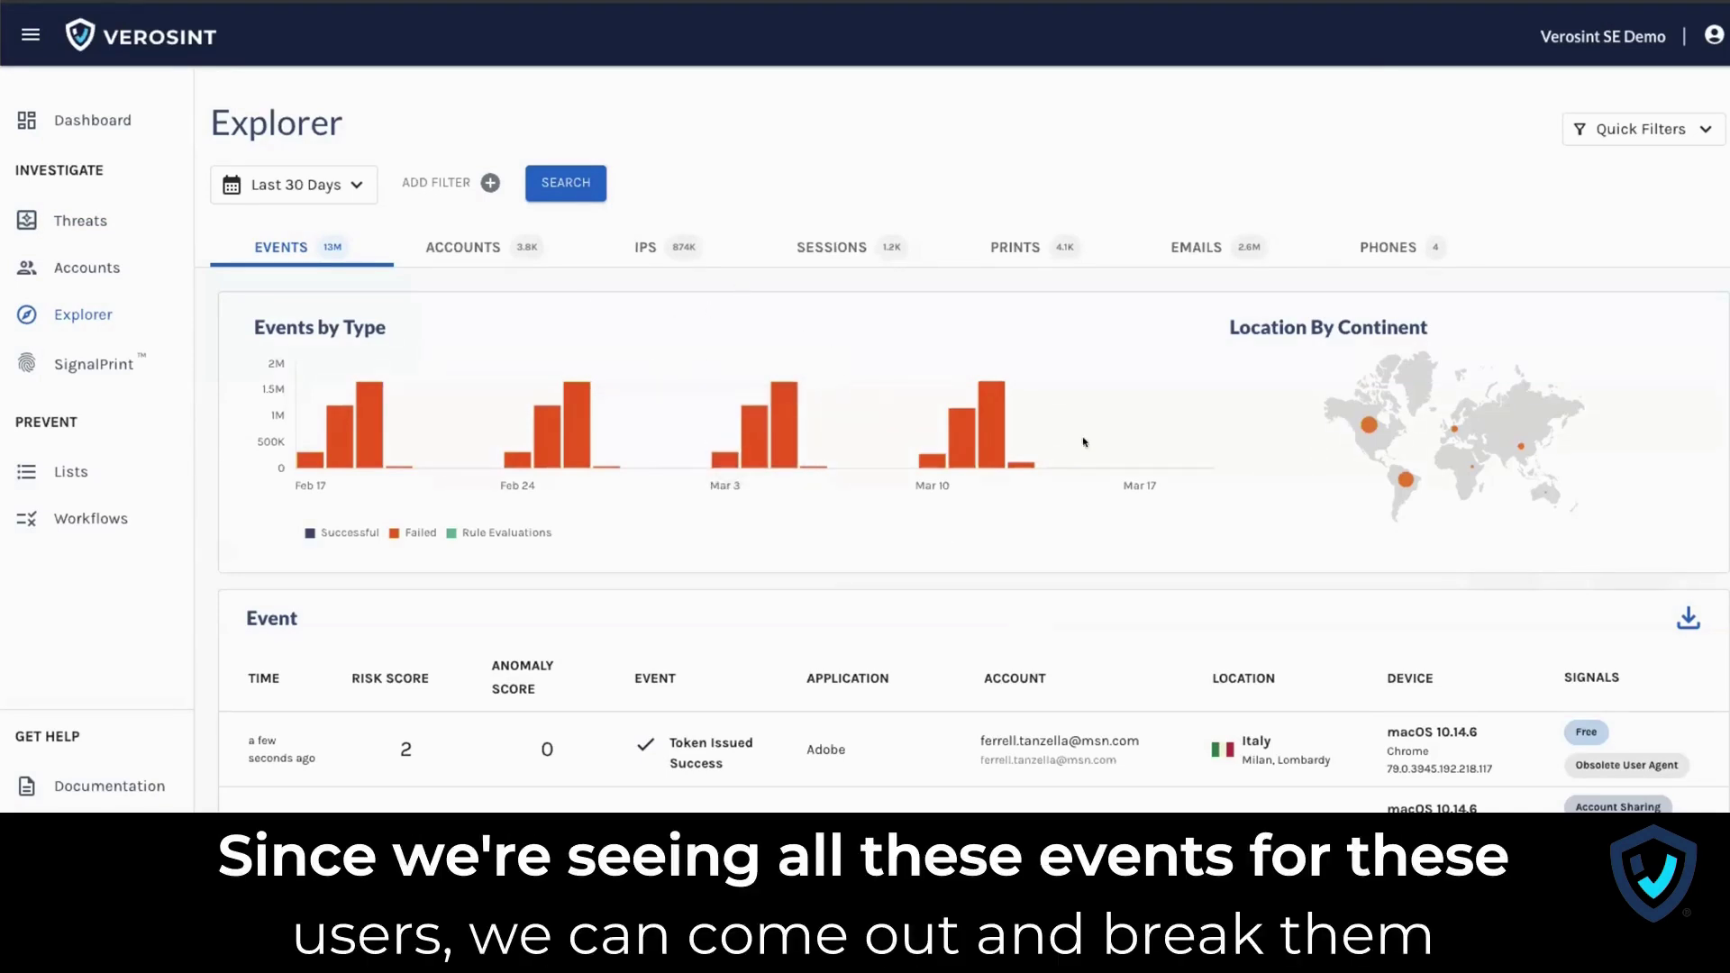
Filter the Explorer results with Email Is set to the e-mail address of the Docusign event's account in DeCordova, Texas.
scroll(1147, 559, "down", 3)
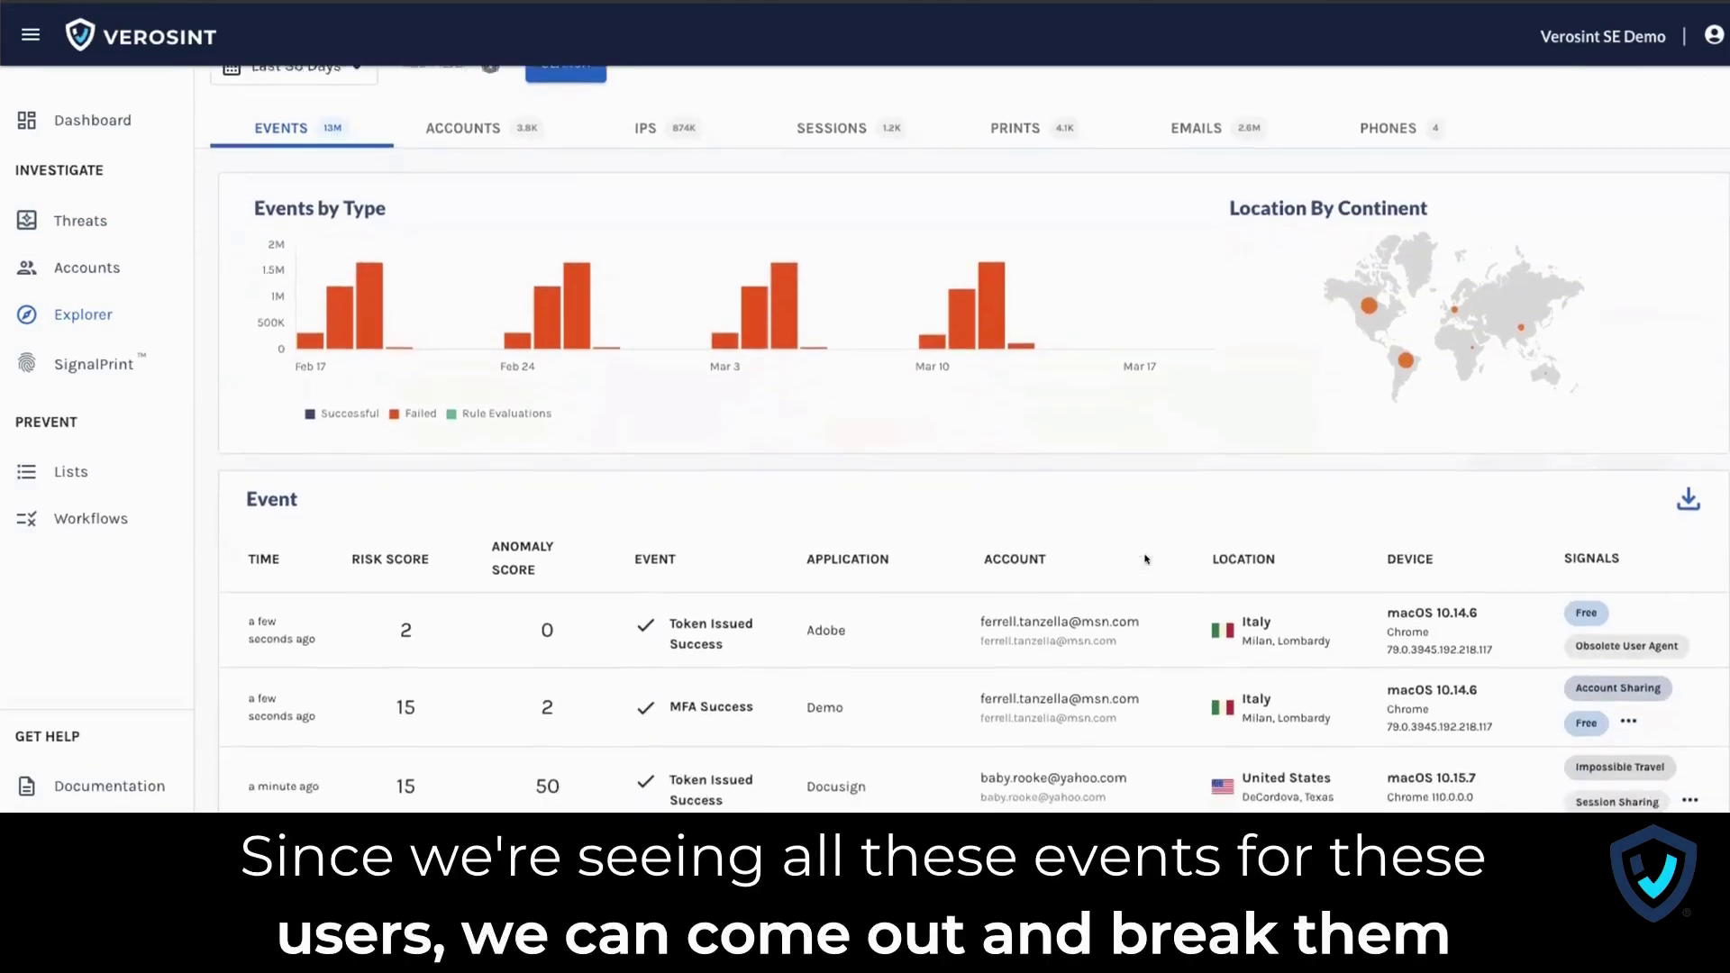
scroll(1146, 559, "down", 2)
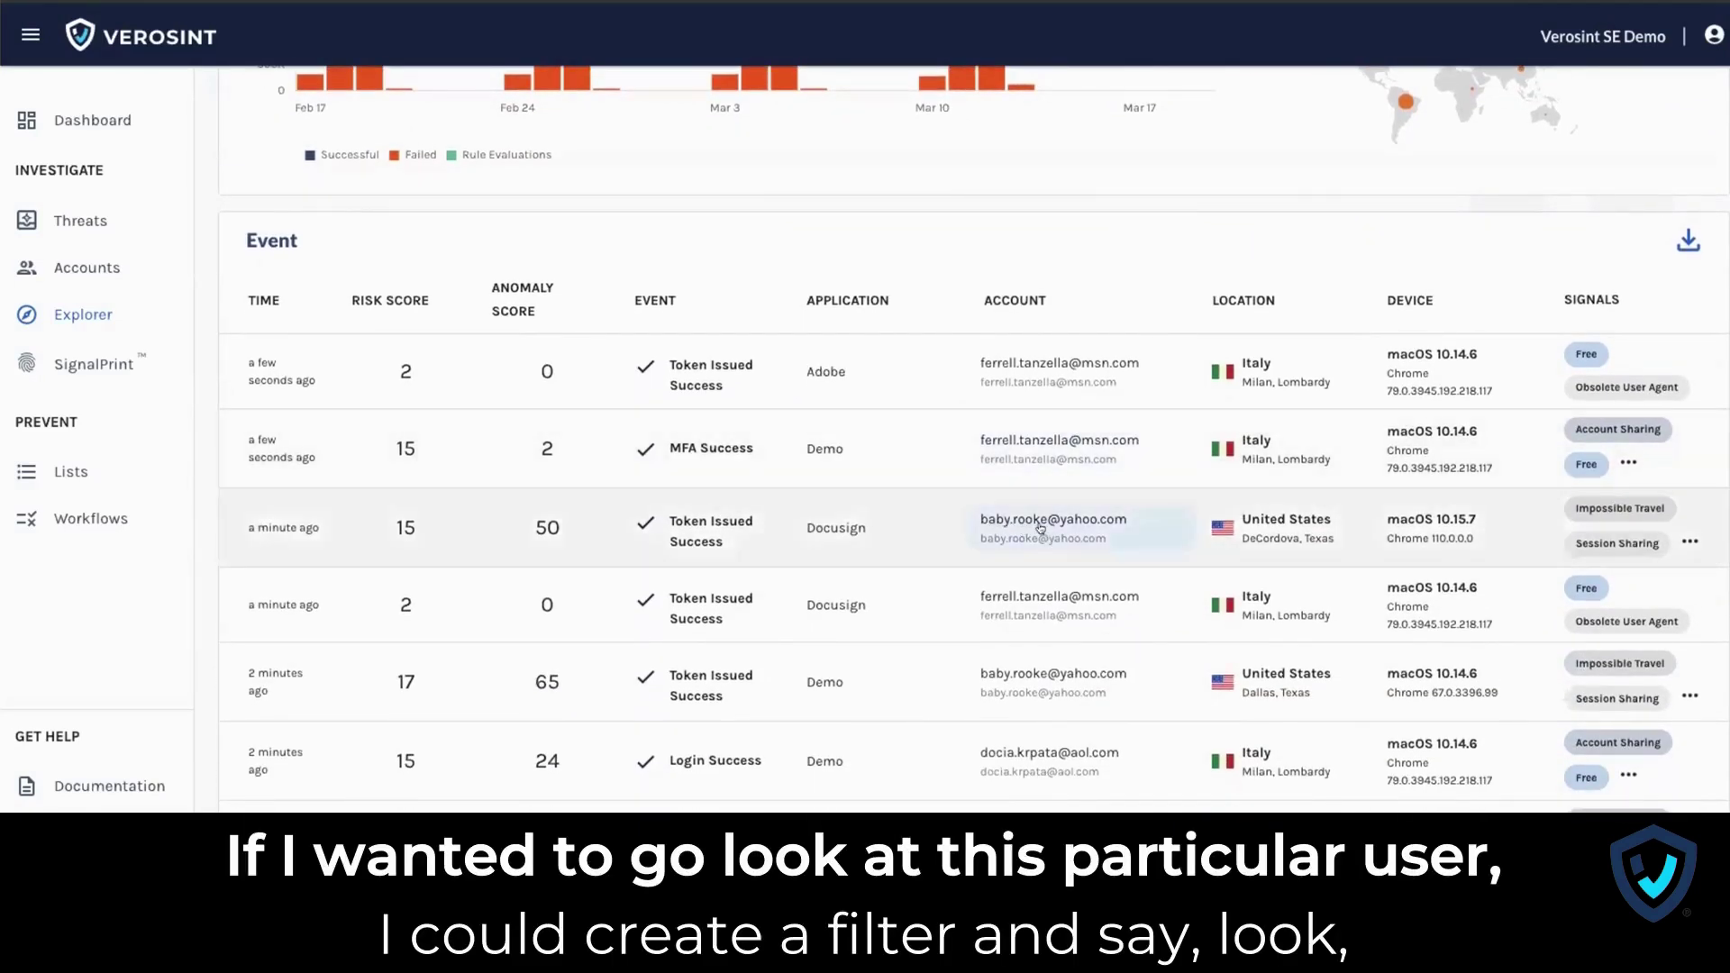
scroll(963, 515, "up", 5)
left_click(422, 182)
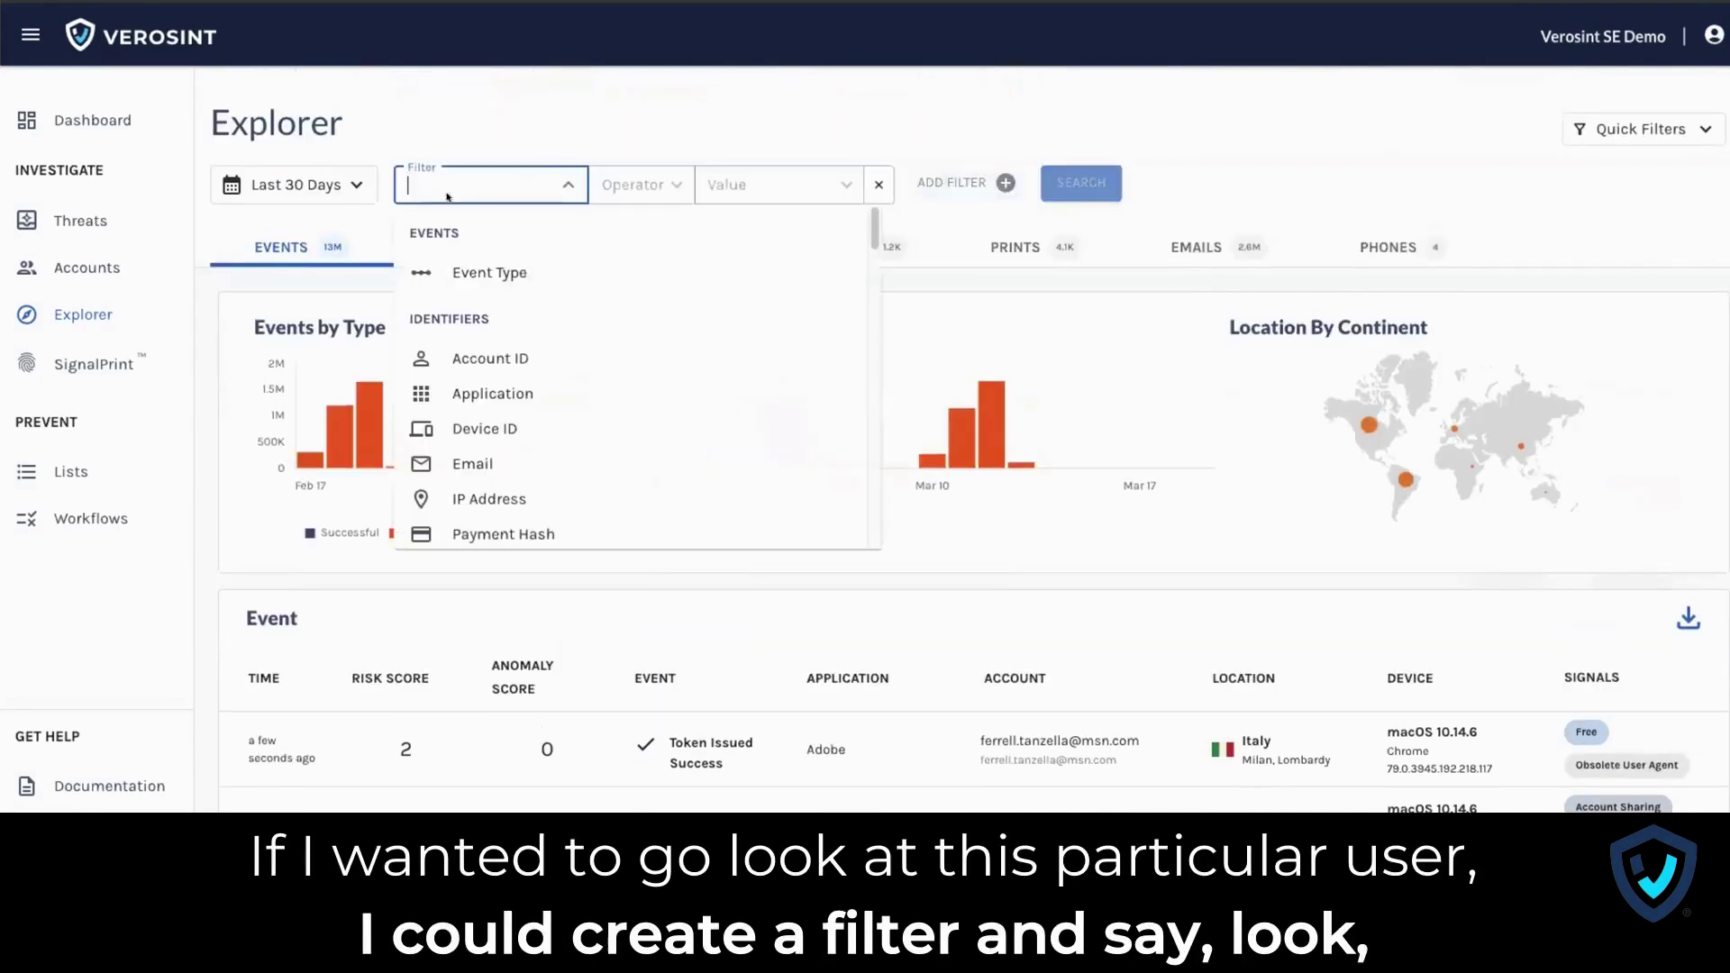
left_click(558, 451)
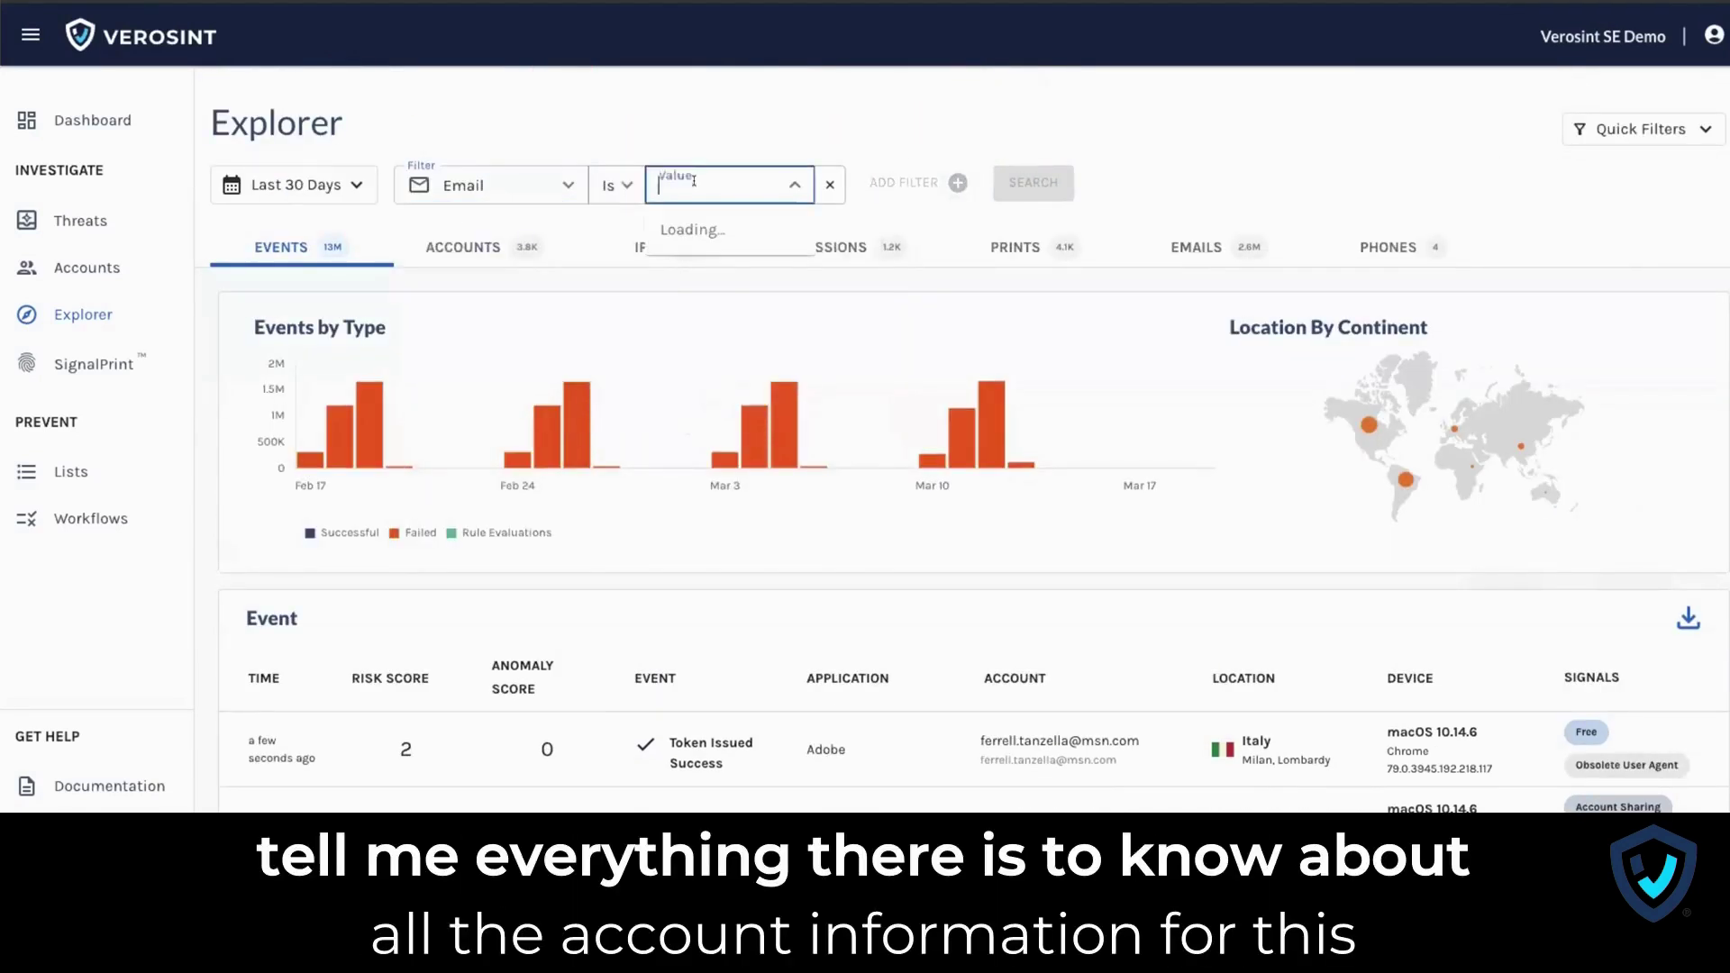
type("baby")
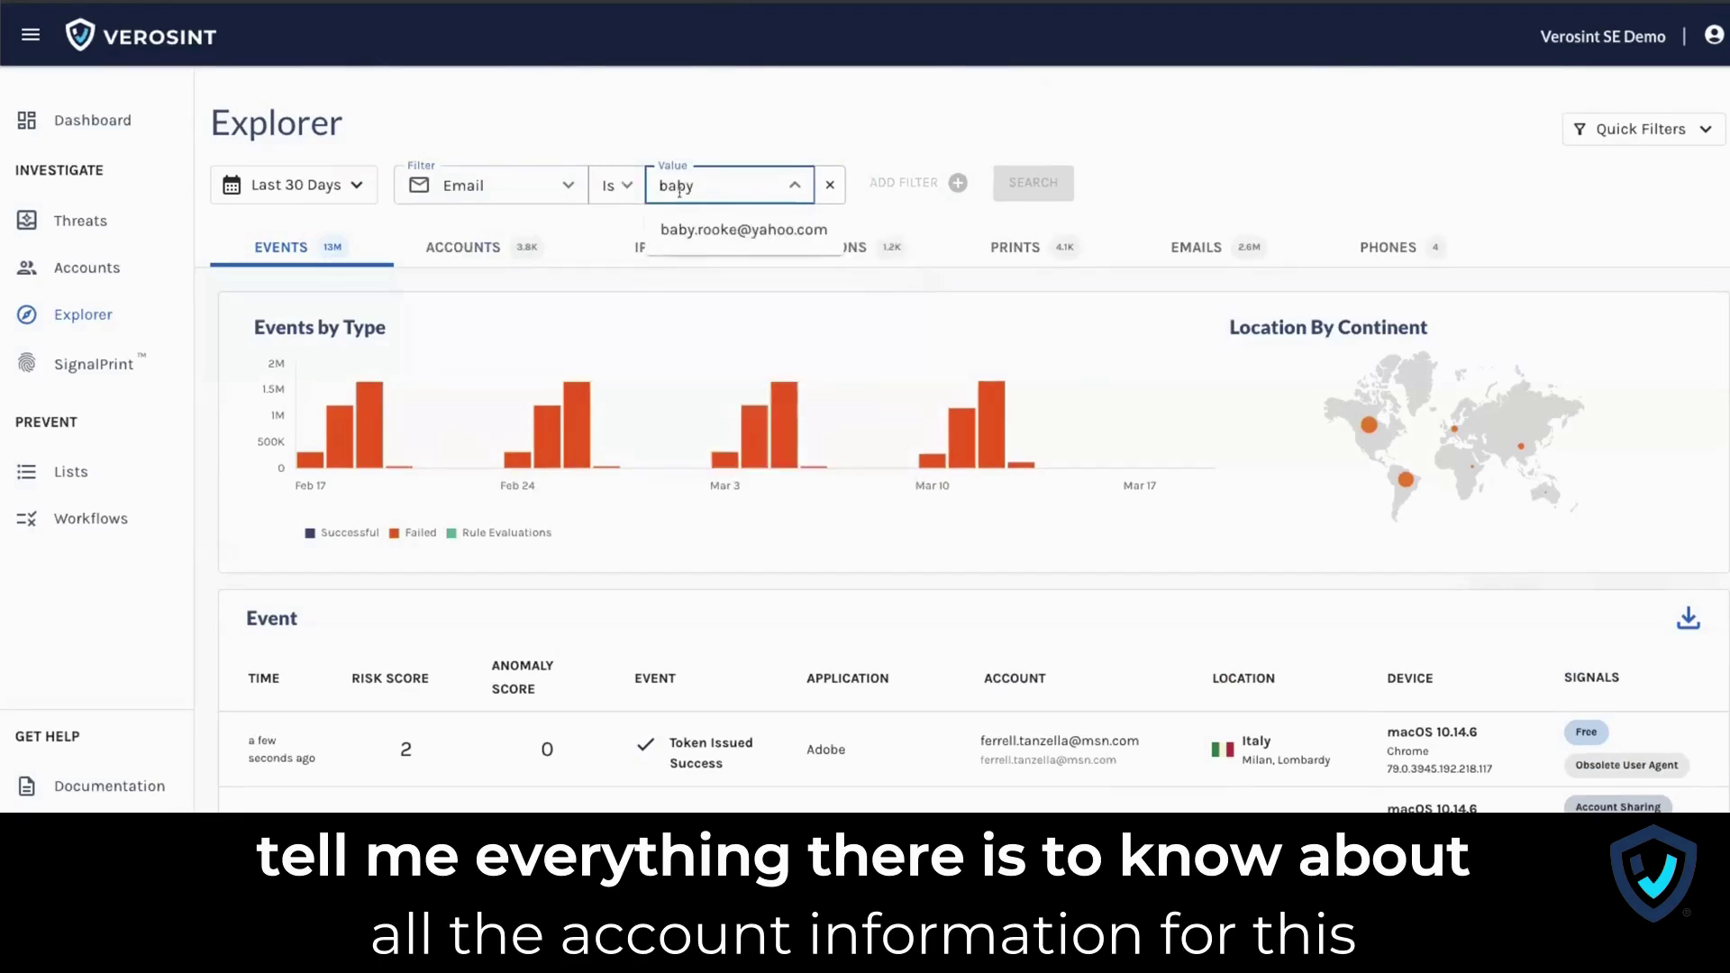
left_click(743, 264)
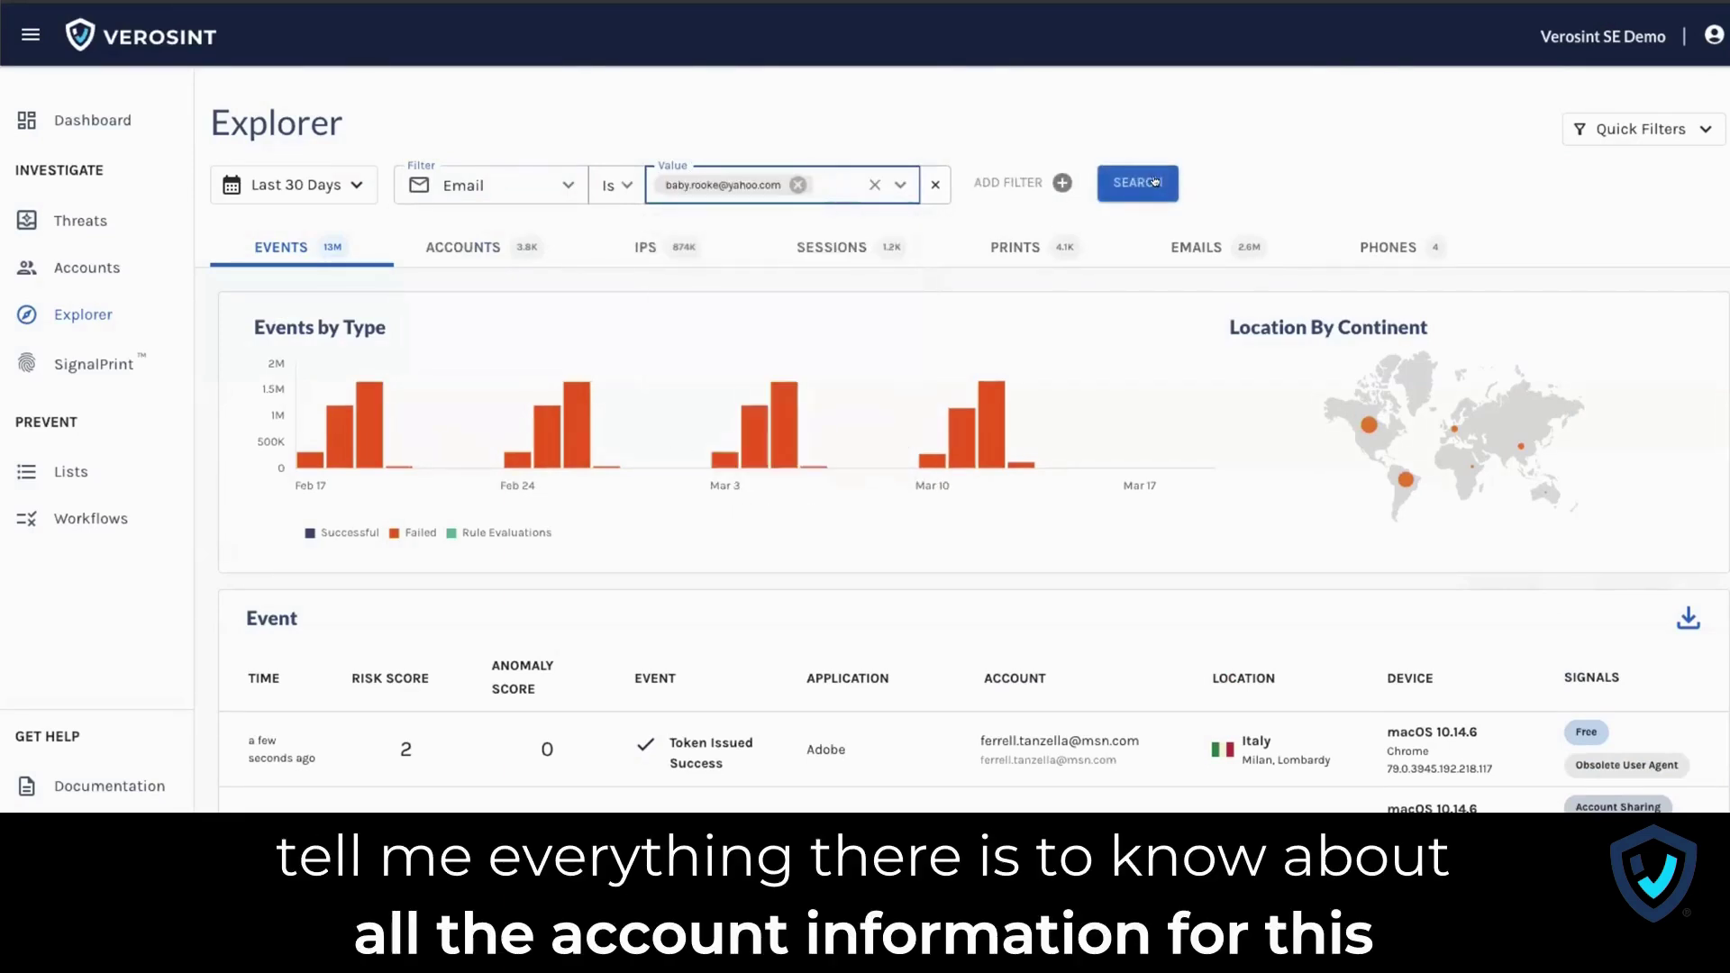
left_click(1137, 184)
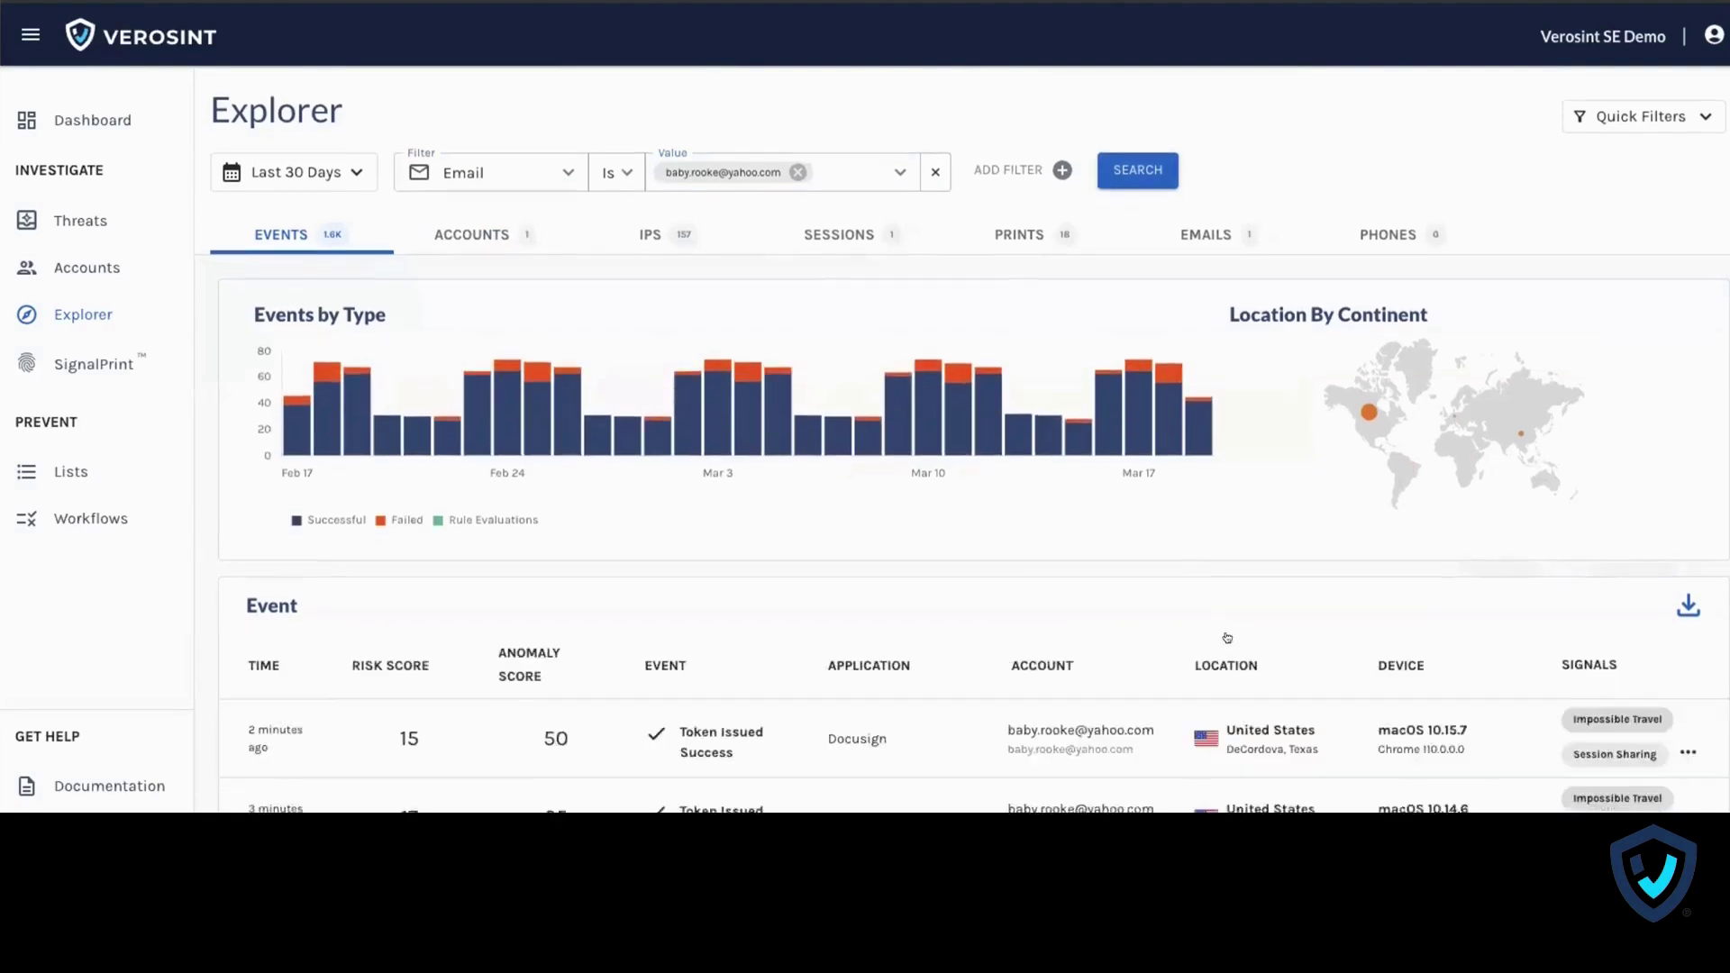
Examine the risk scores and anomaly scores of the filtered account's events.
scroll(1226, 635, "down", 3)
scroll(1230, 632, "down", 2)
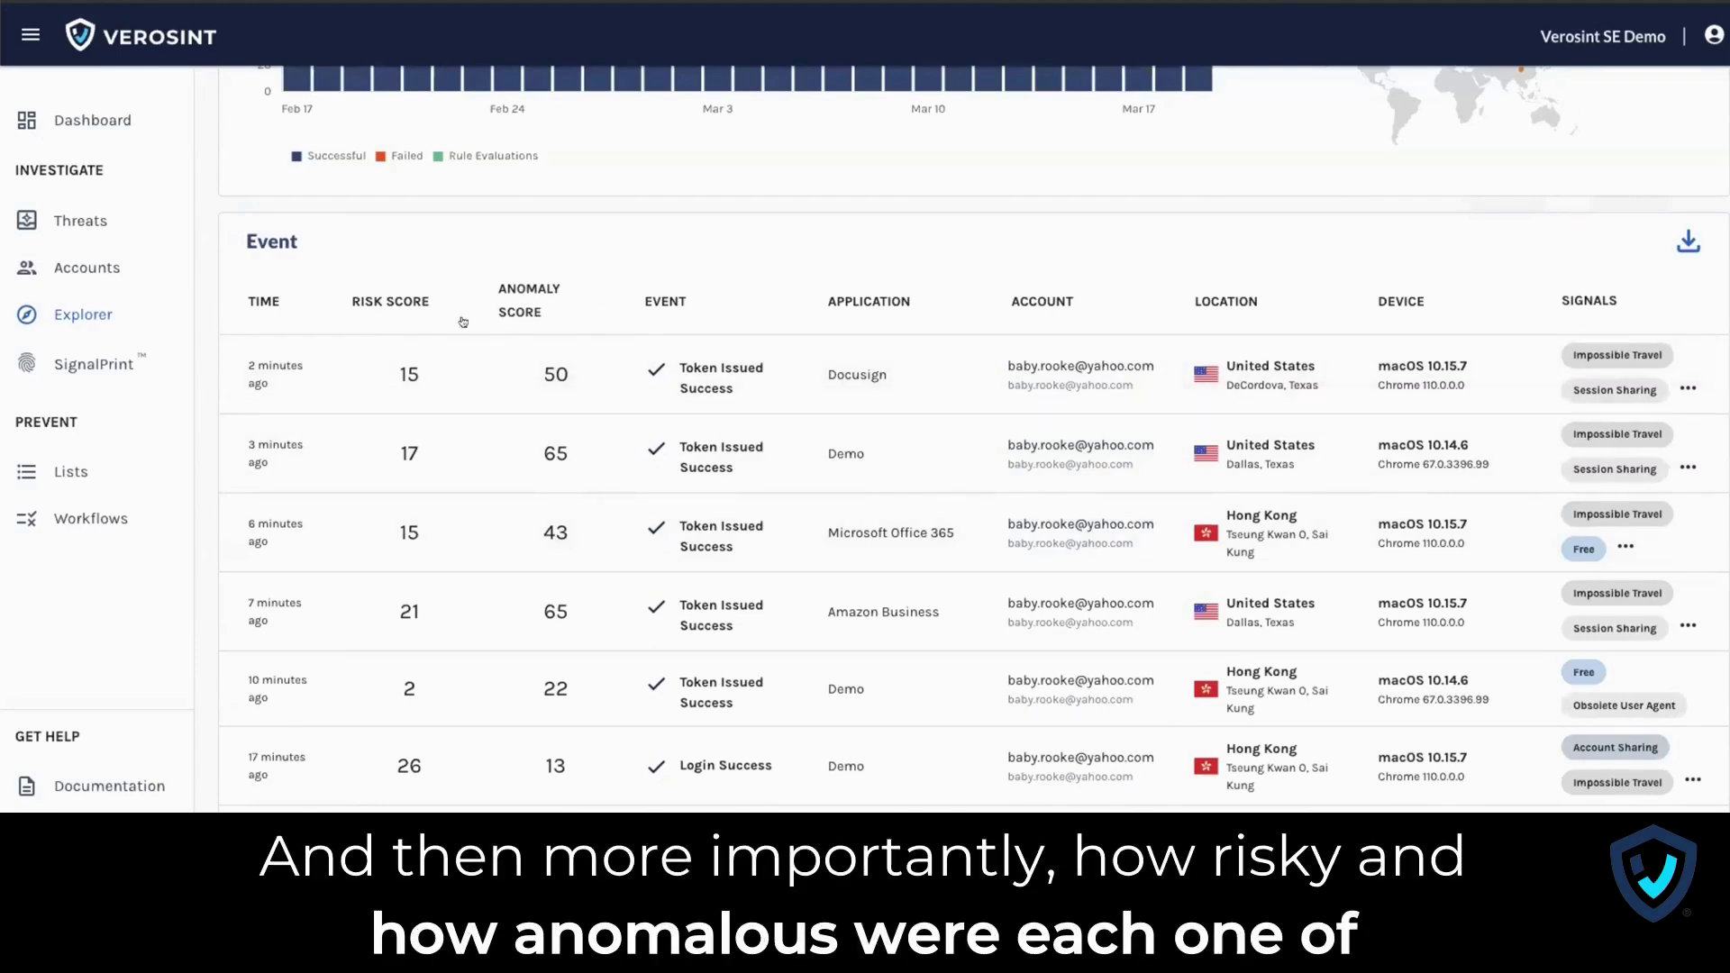
mouse_move(539, 320)
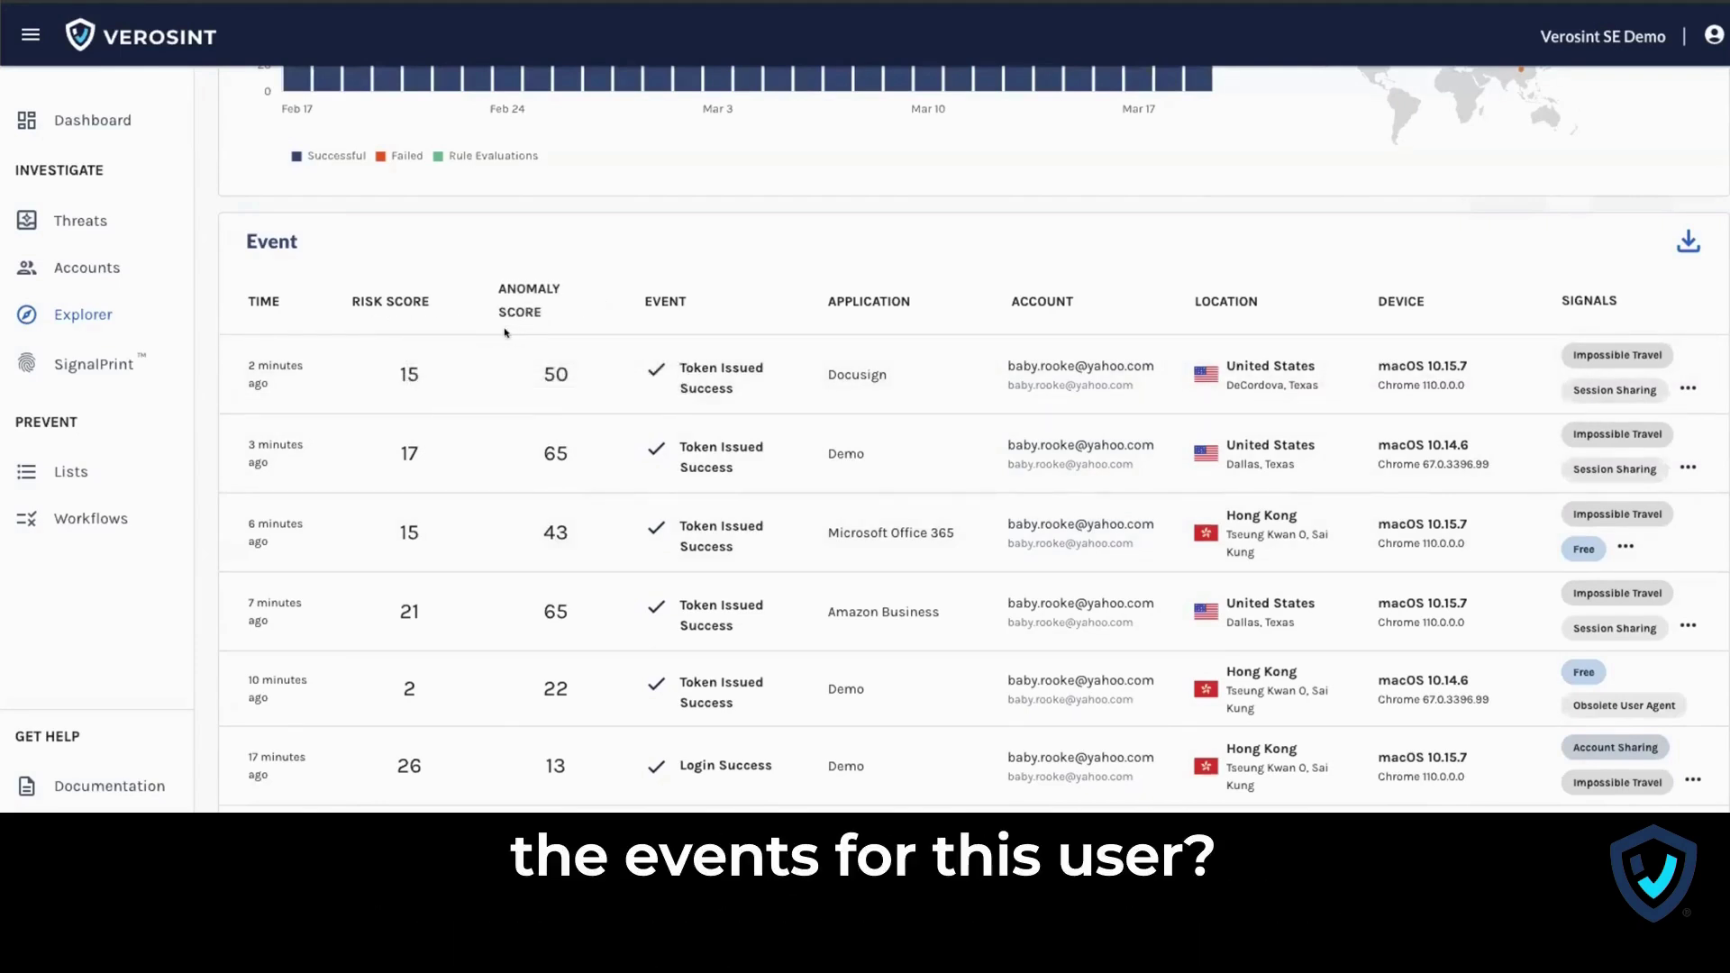
scroll(558, 468, "down", 1)
scroll(558, 467, "down", 3)
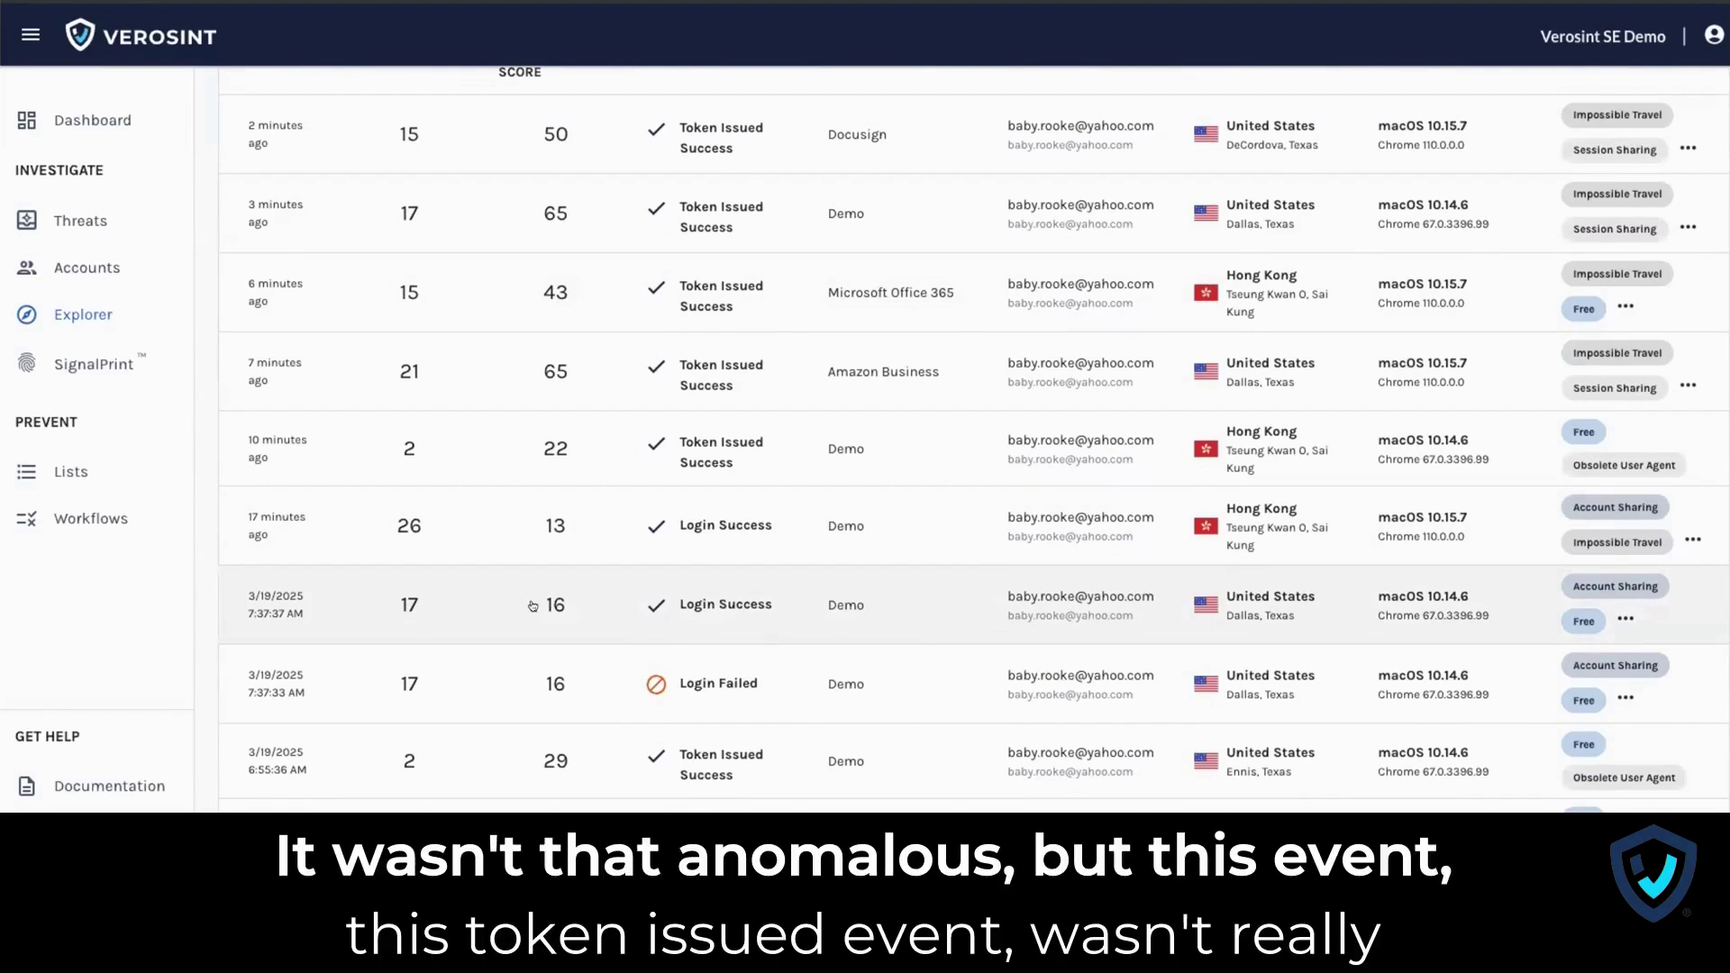
scroll(533, 605, "up", 3)
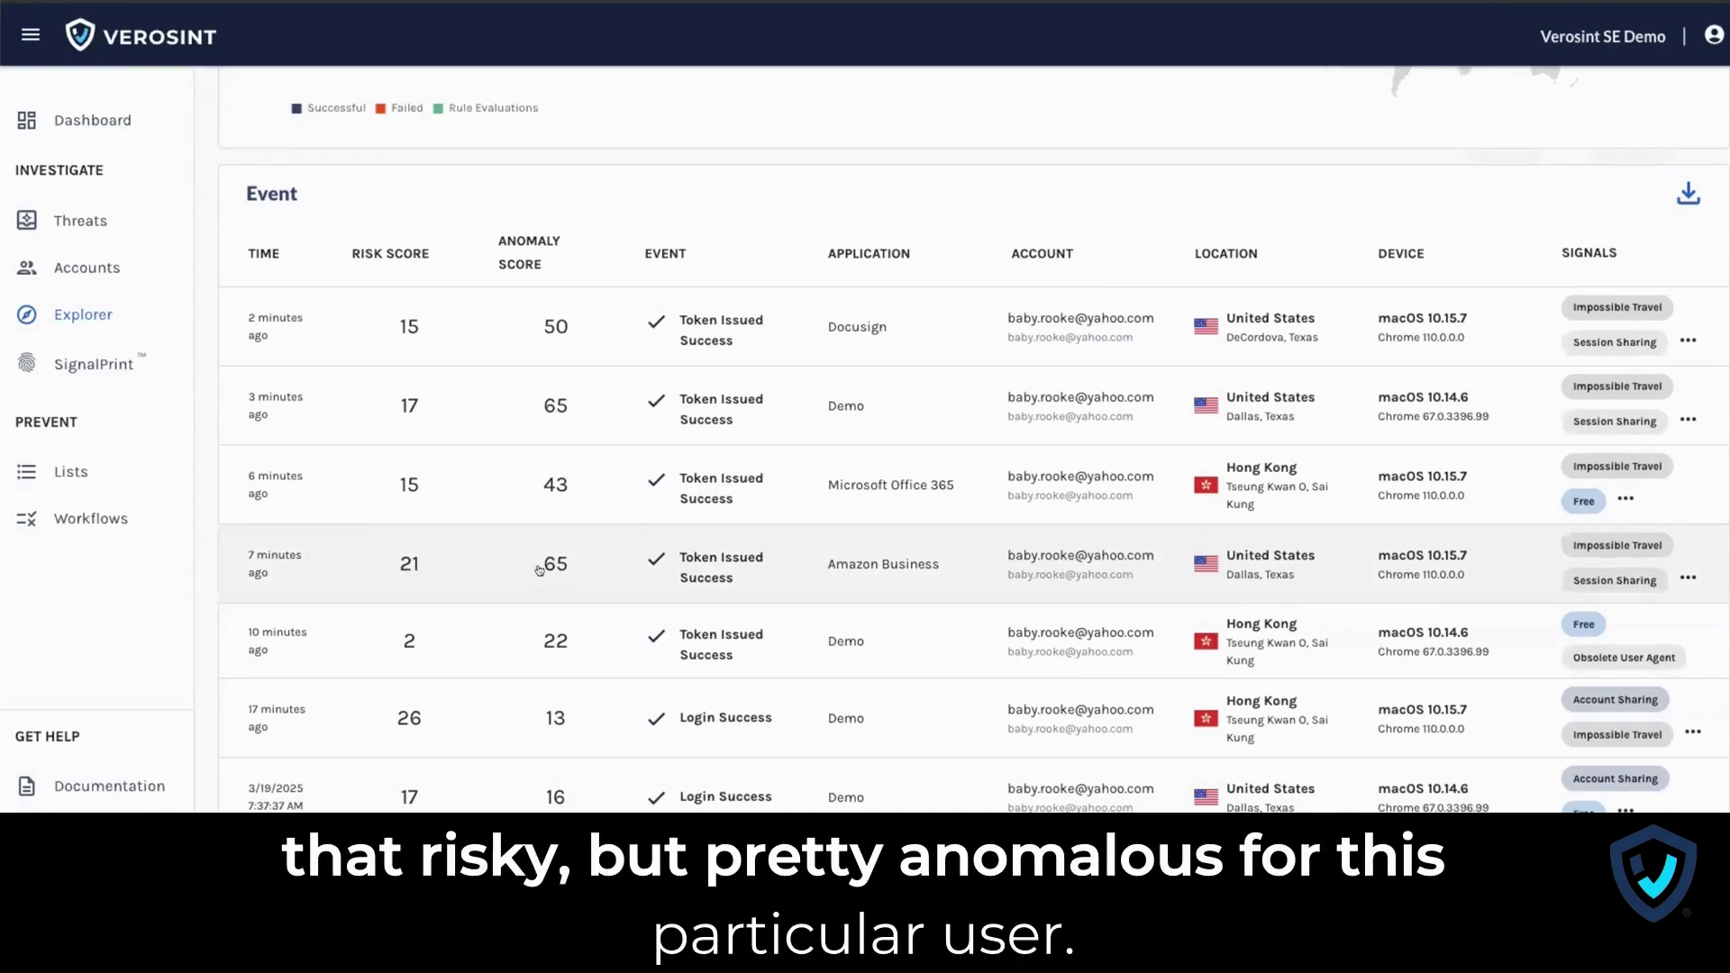
Sort the events by anomaly score in descending order and open the topmost Docusign event.
left_click(597, 255)
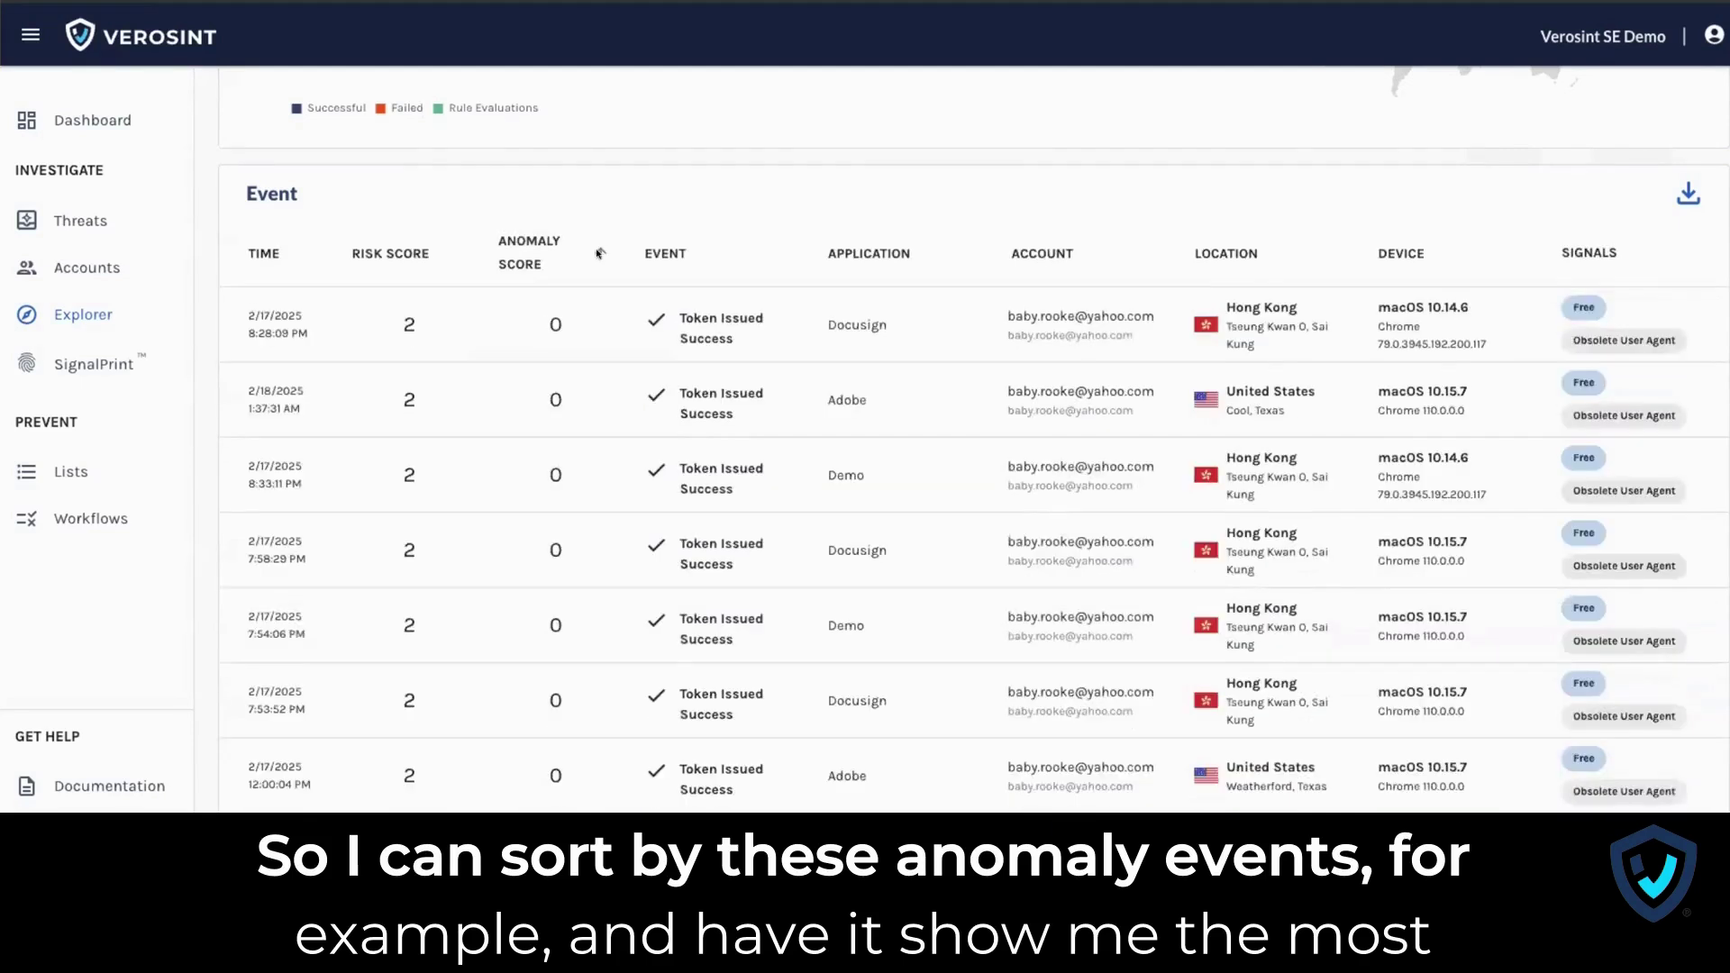
left_click(600, 254)
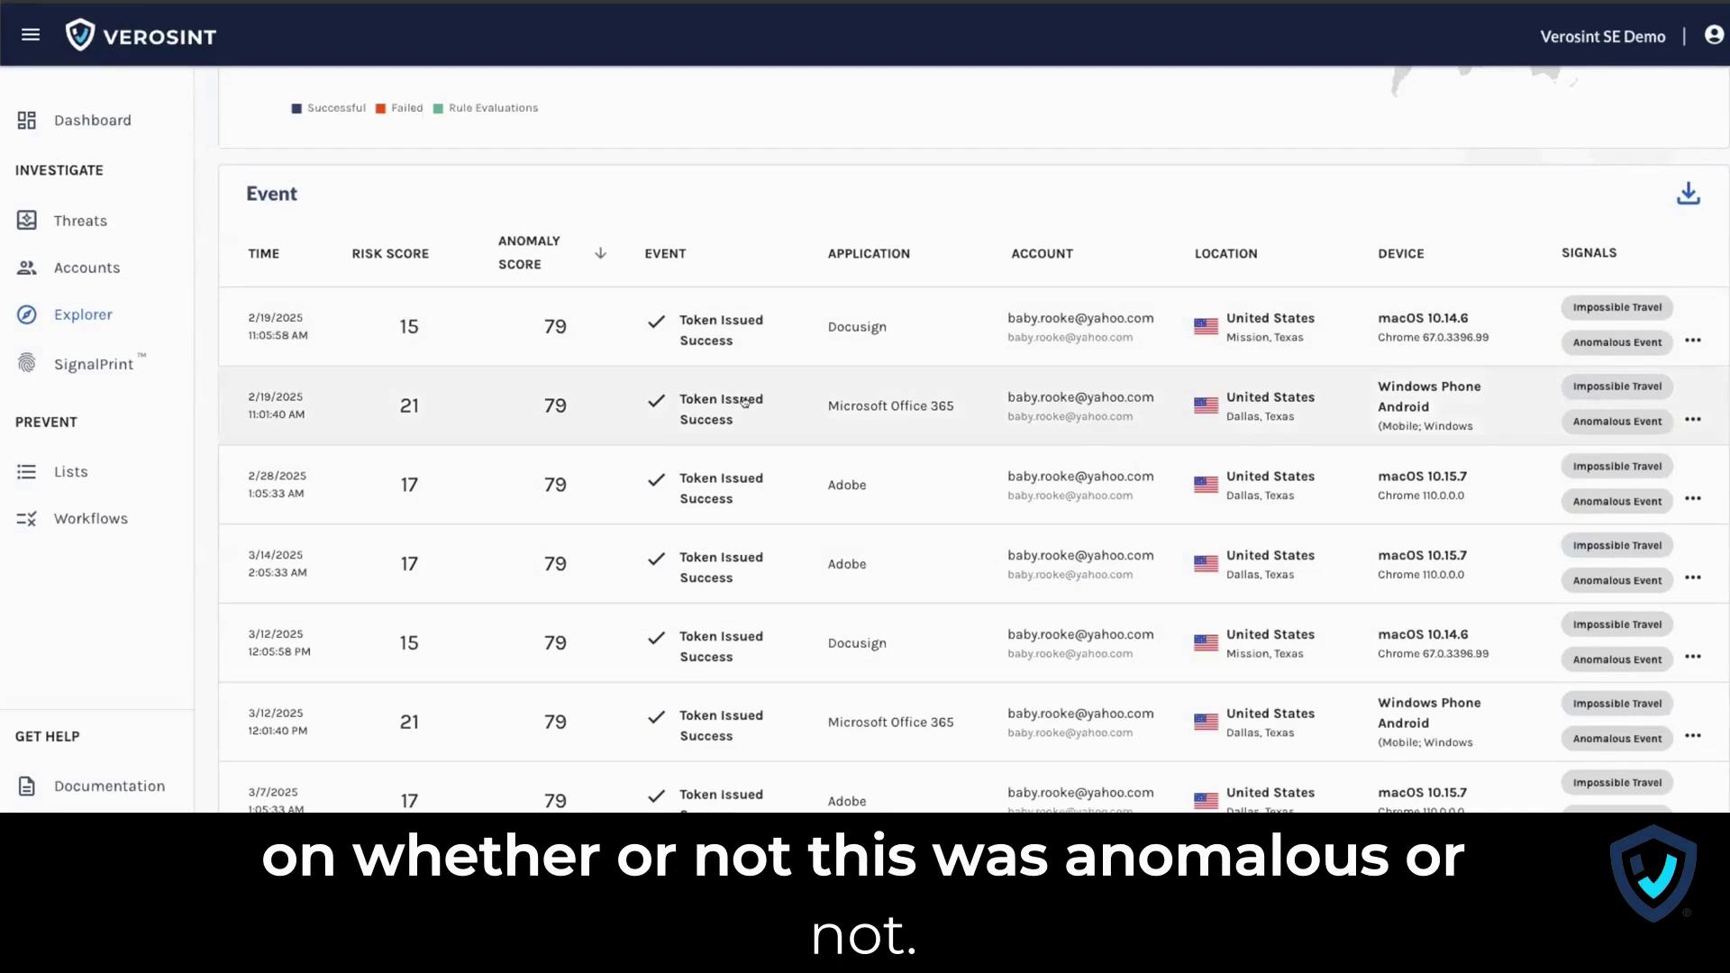
left_click(1248, 336)
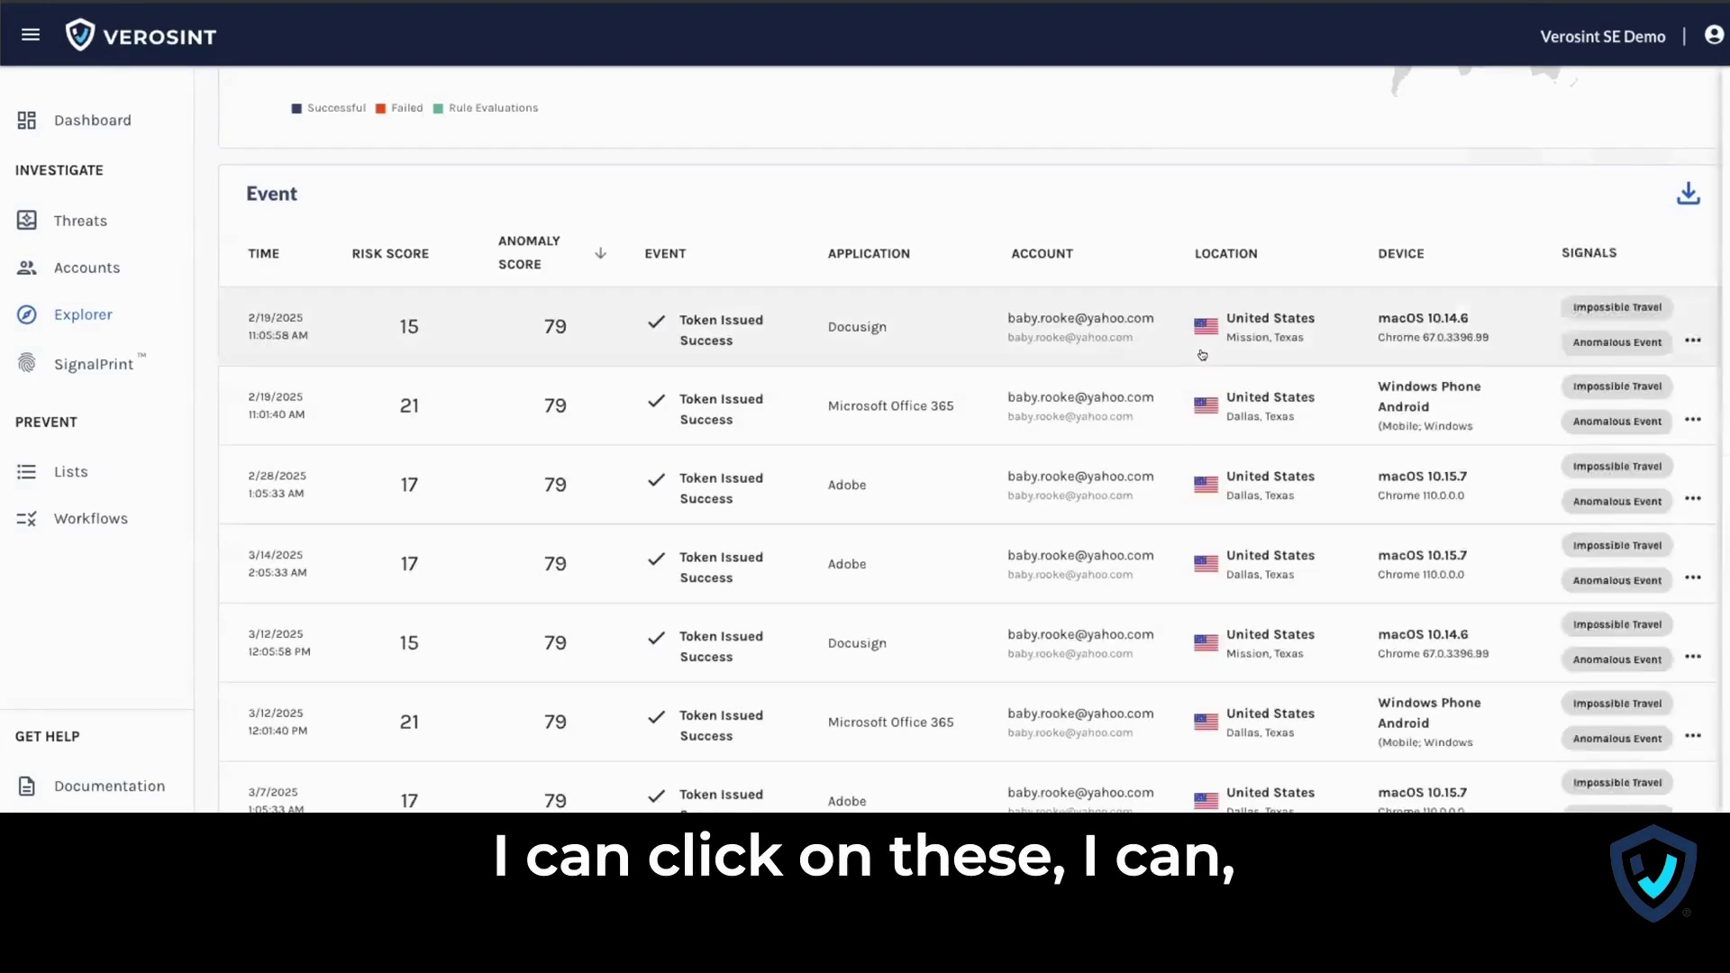
Examine the Docusign event's travel alert, scores, signals, IP, device and email details, and close the event details.
scroll(1537, 509, "down", 6)
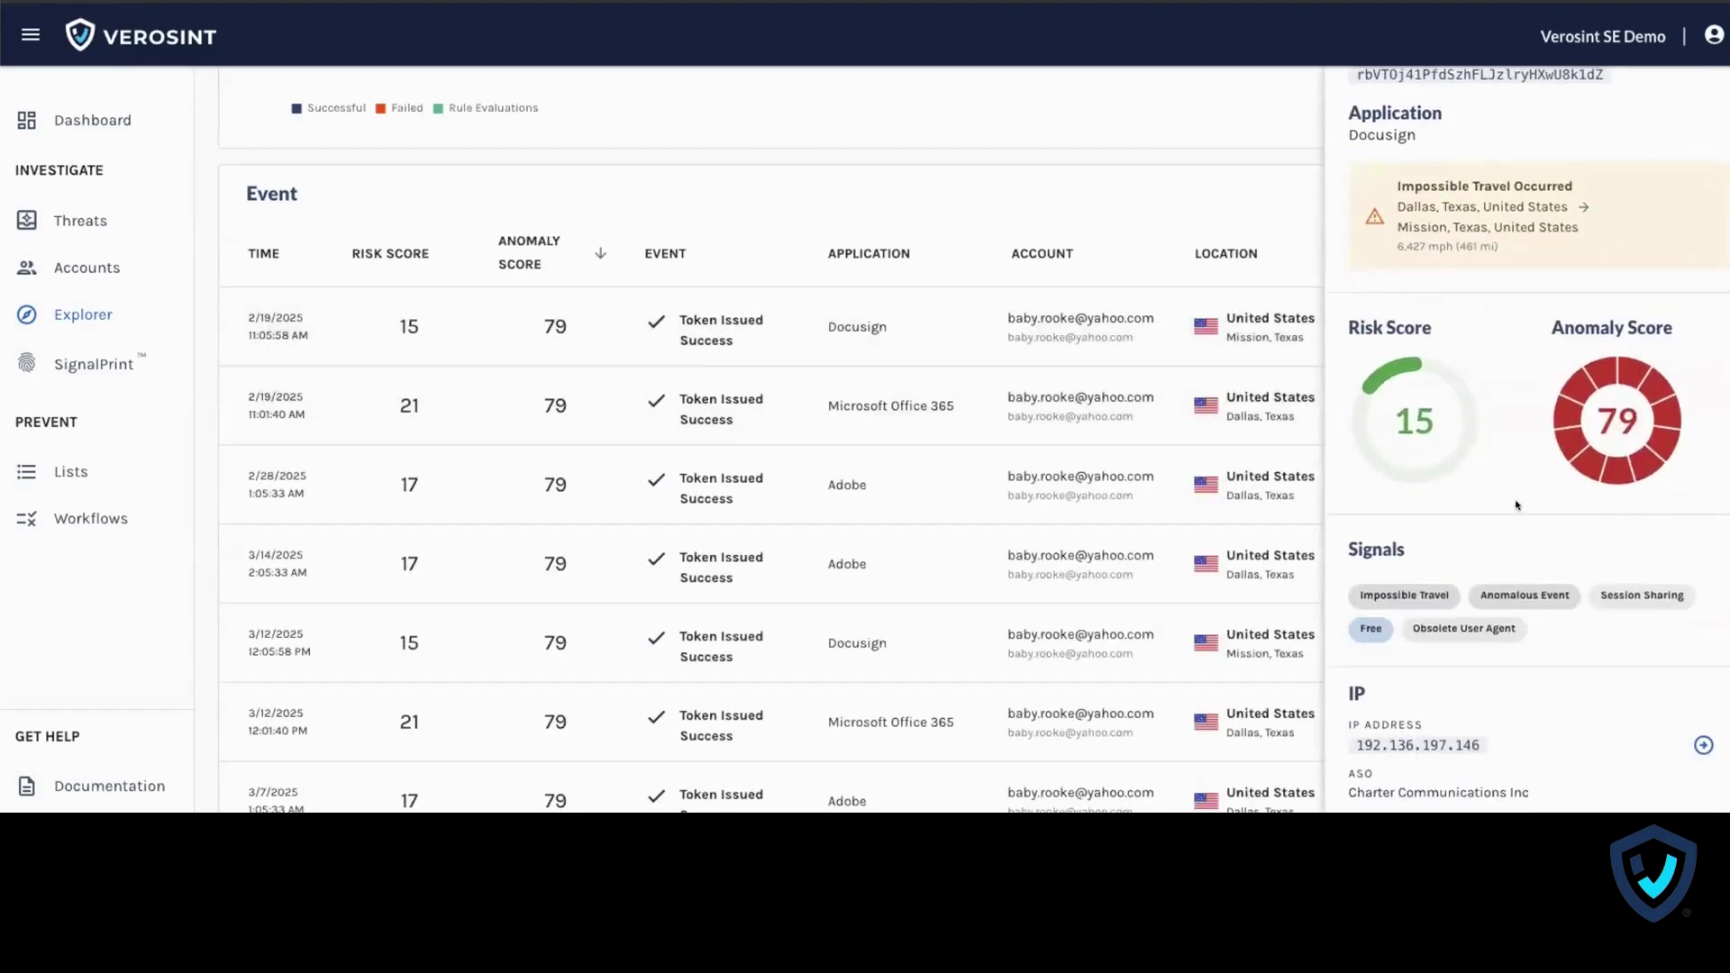
scroll(1518, 507, "down", 15)
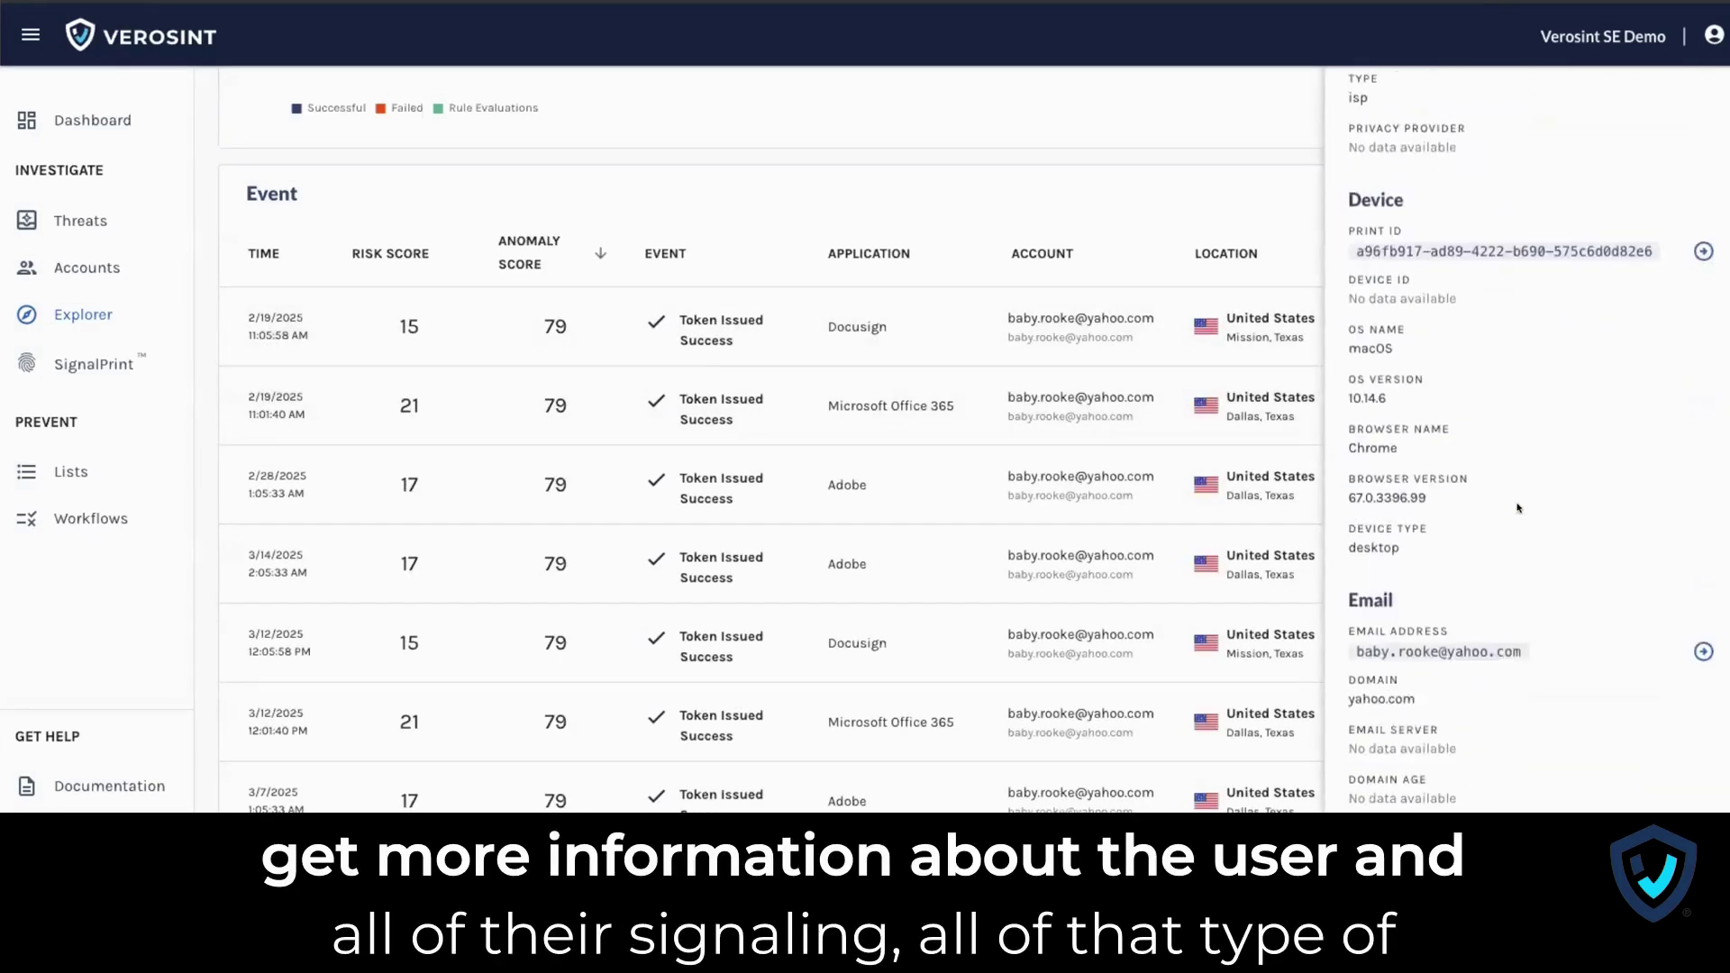
scroll(1518, 507, "up", 20)
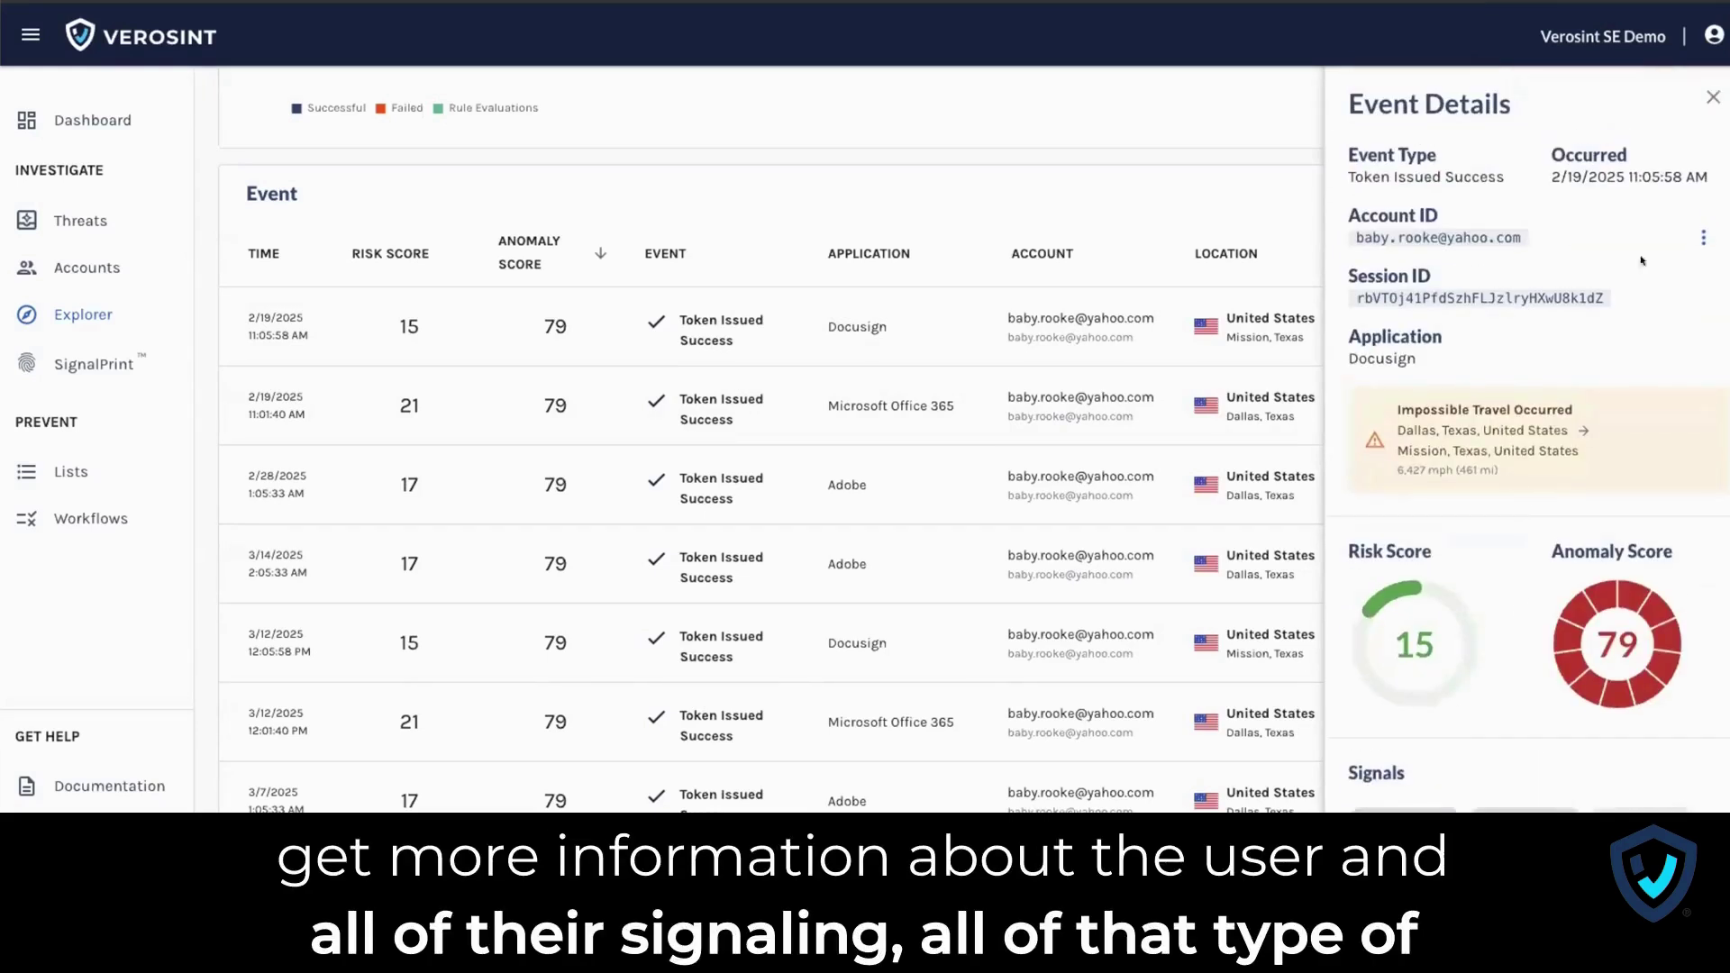
left_click(1713, 99)
Remove the Email filter from the Explorer and look over all events of the Last 30 Days.
scroll(550, 293, "up", 5)
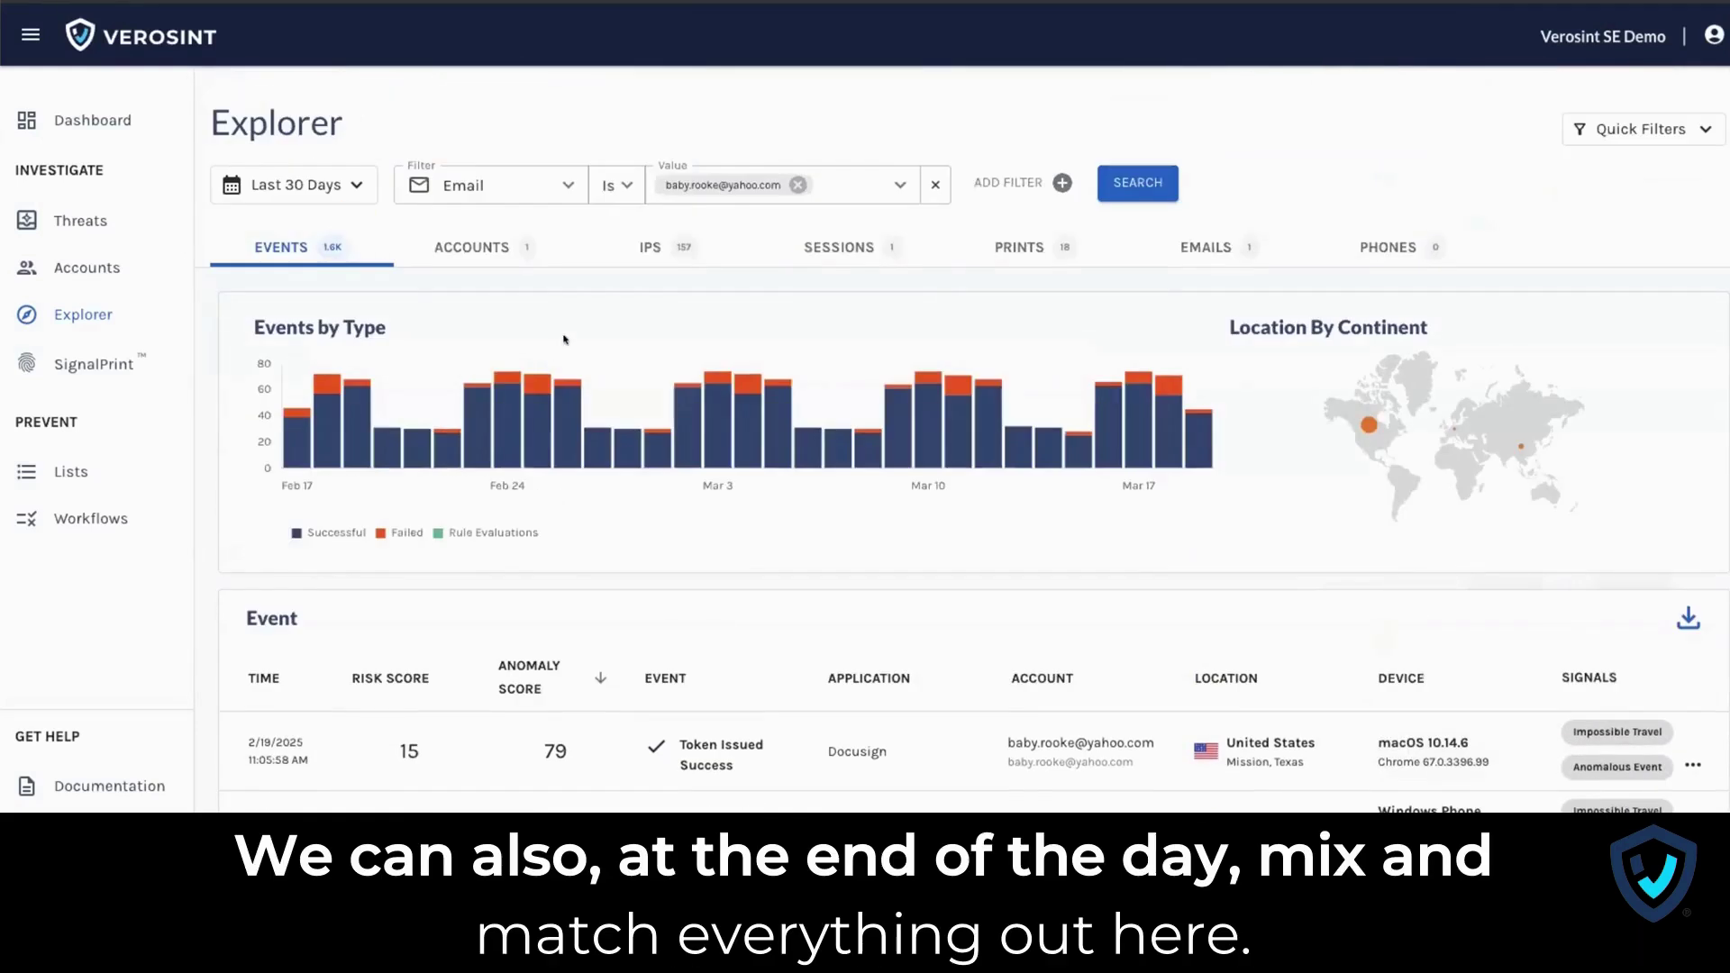
left_click(935, 184)
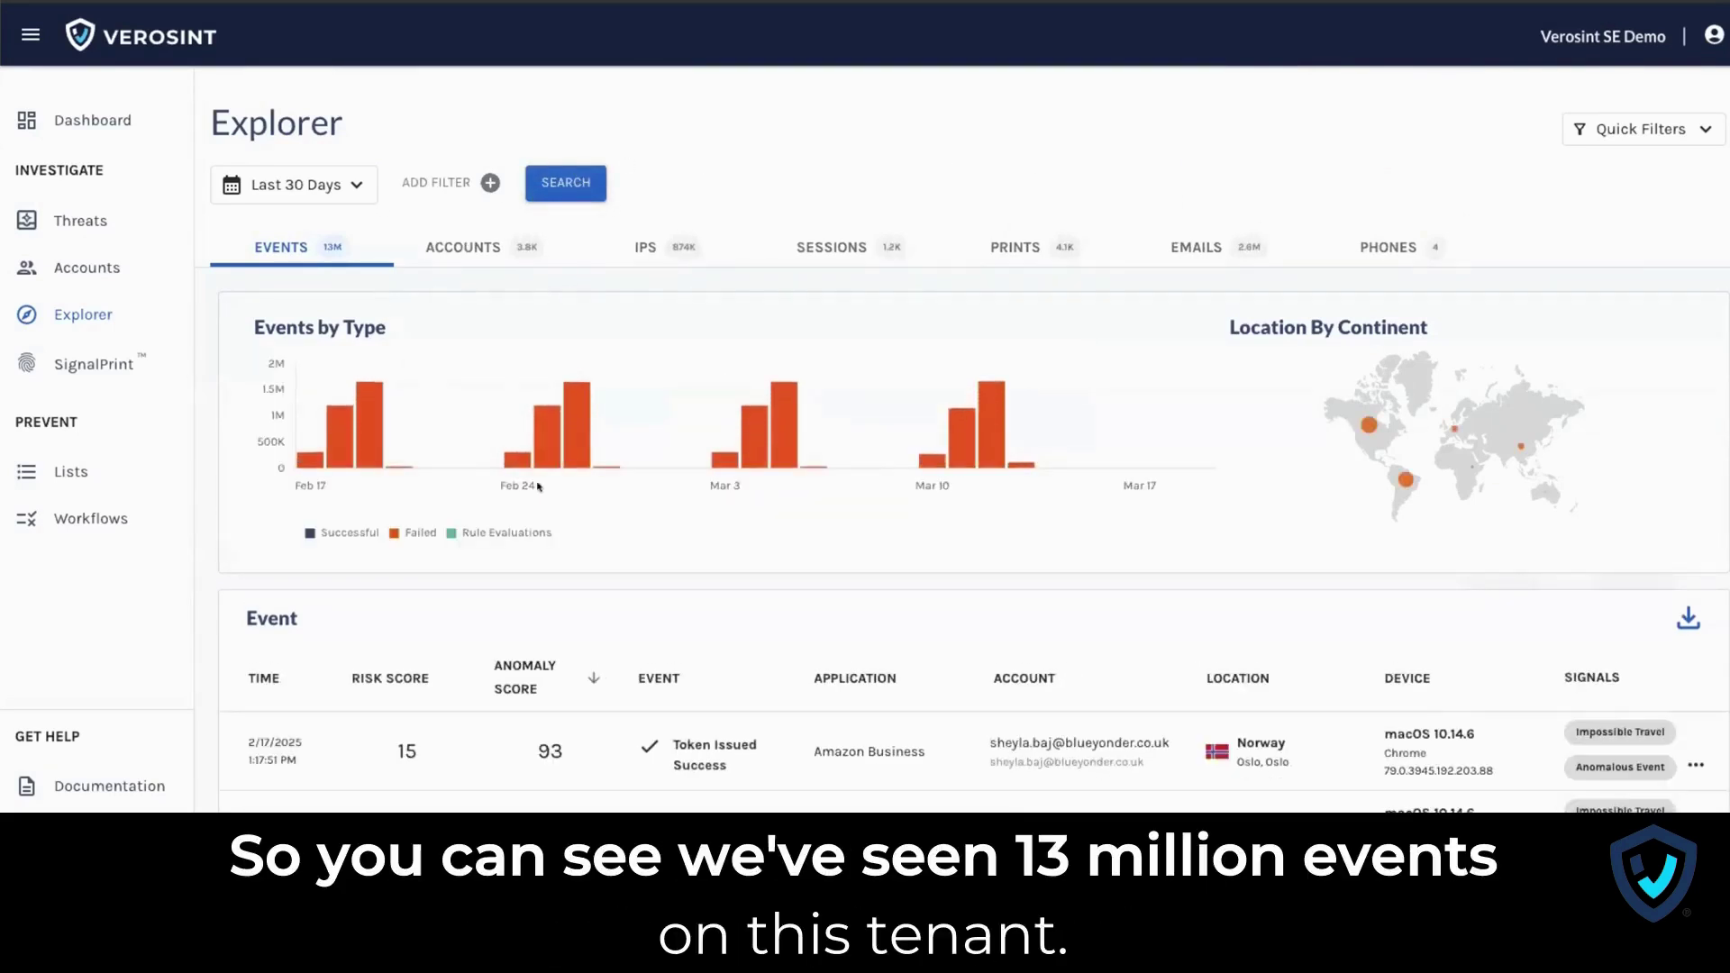
scroll(581, 566, "down", 3)
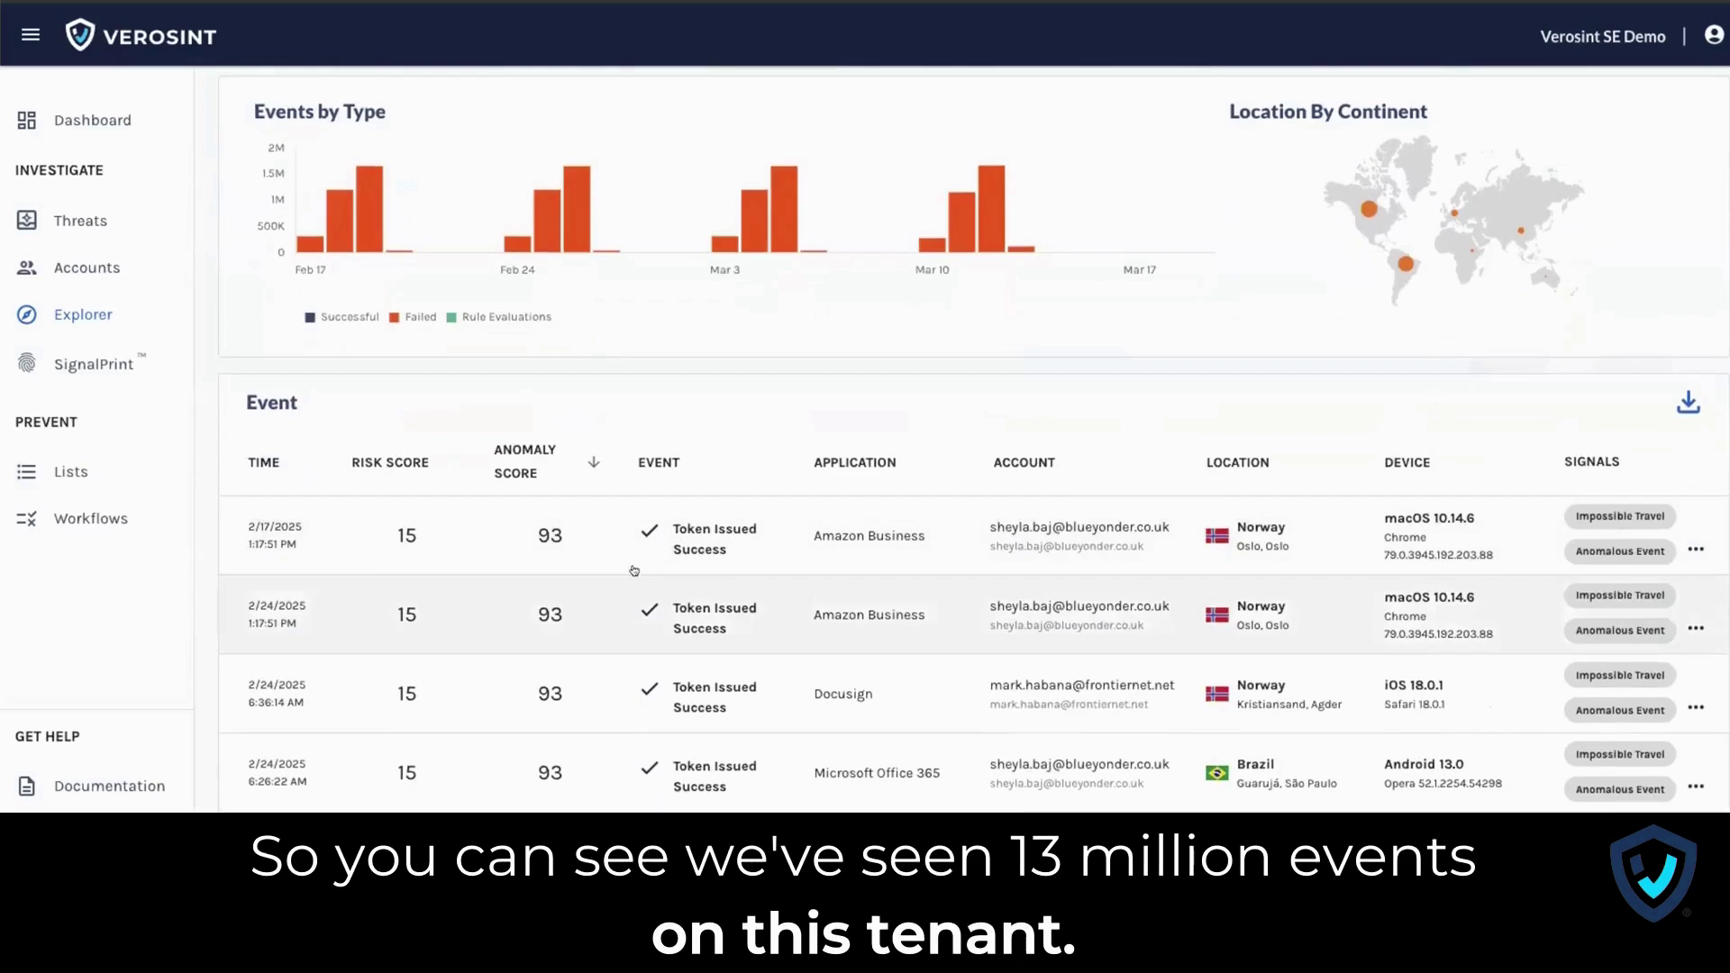
scroll(522, 334, "up", 3)
Review the most active accounts and the IP activity across the tenant in the Explorer.
left_click(494, 246)
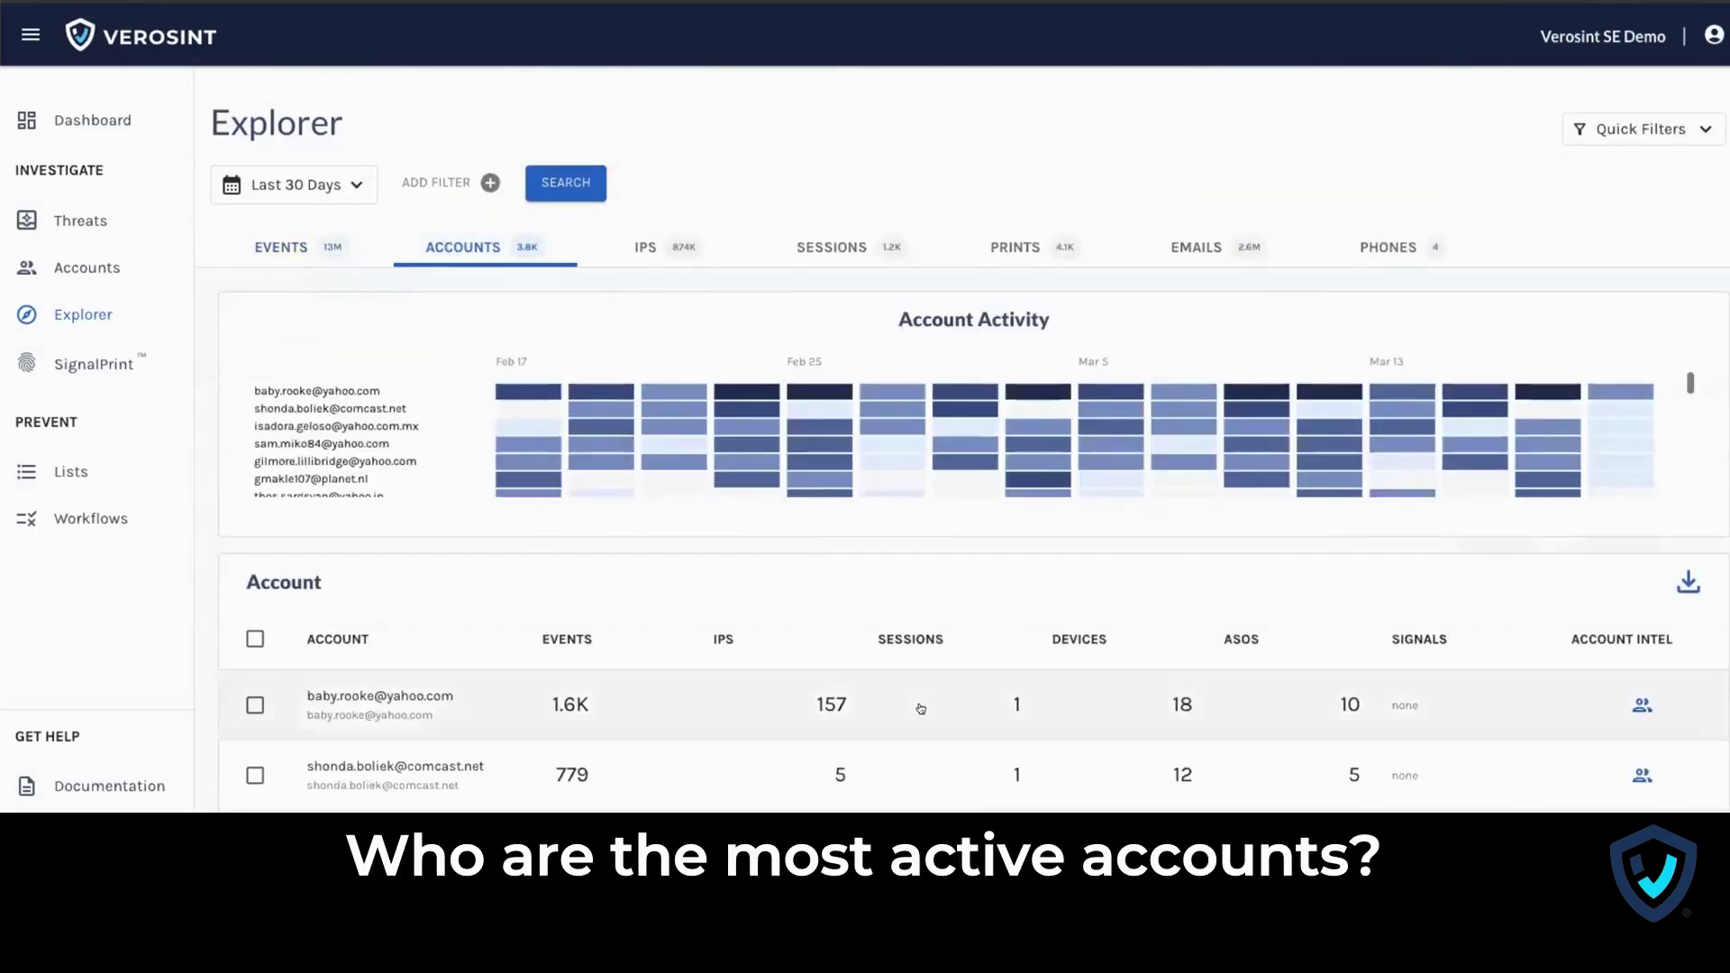
scroll(910, 703, "down", 2)
scroll(970, 730, "up", 2)
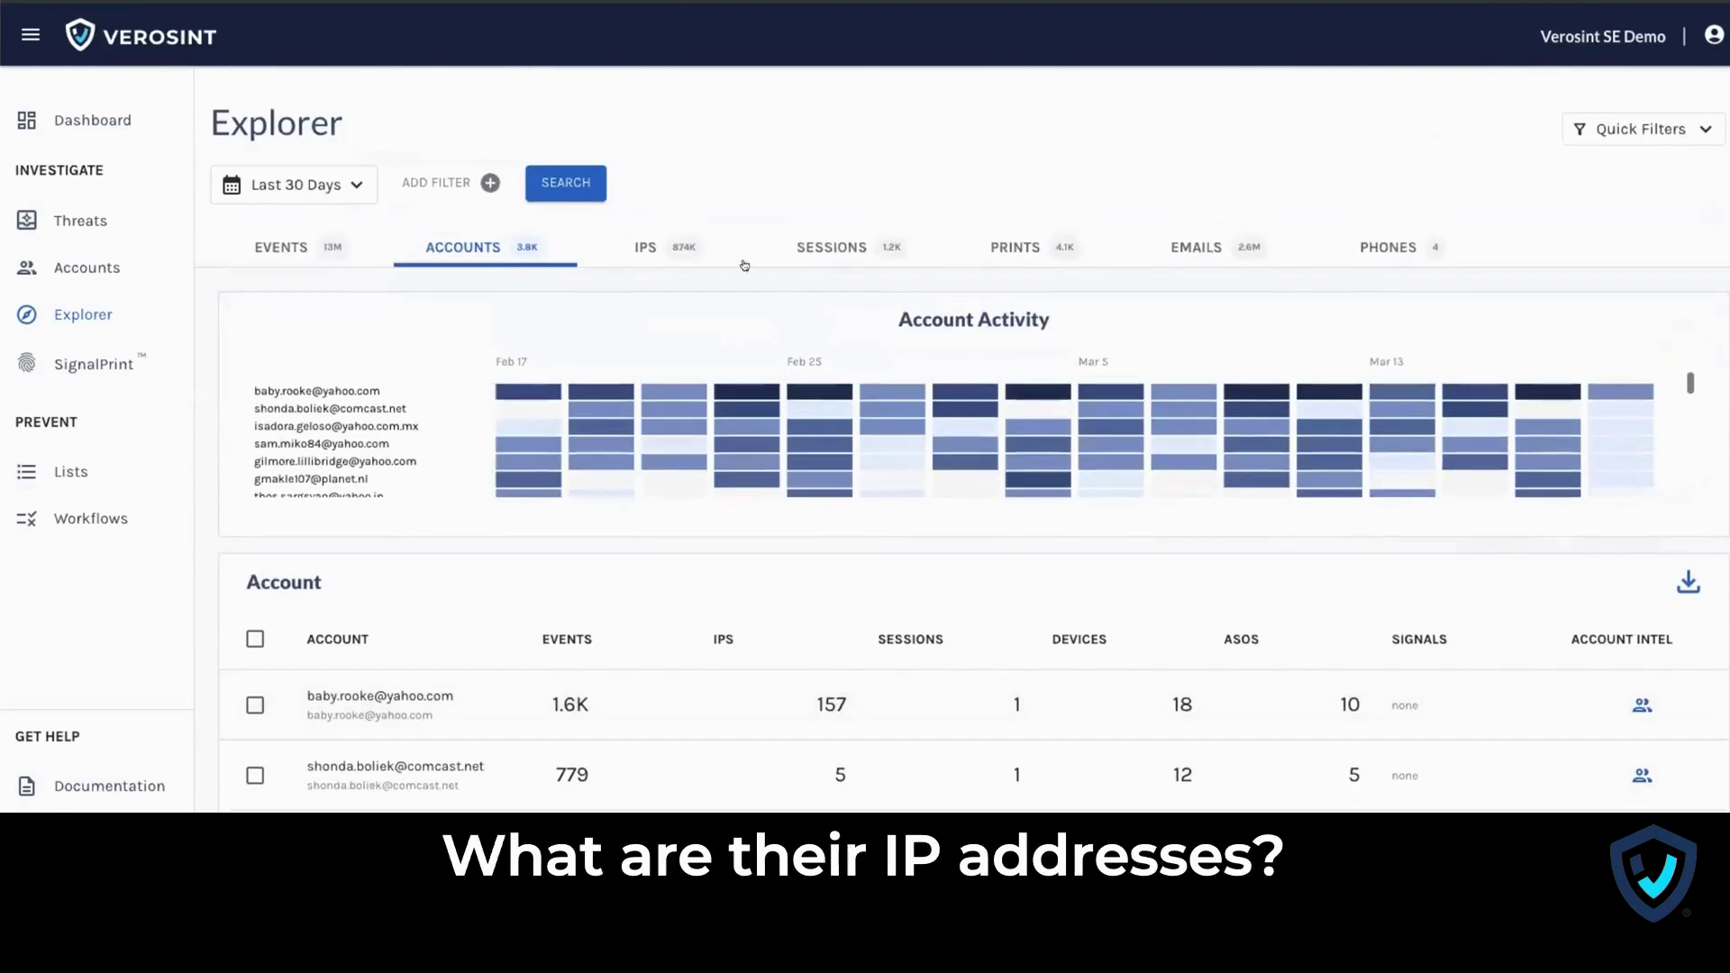
left_click(675, 247)
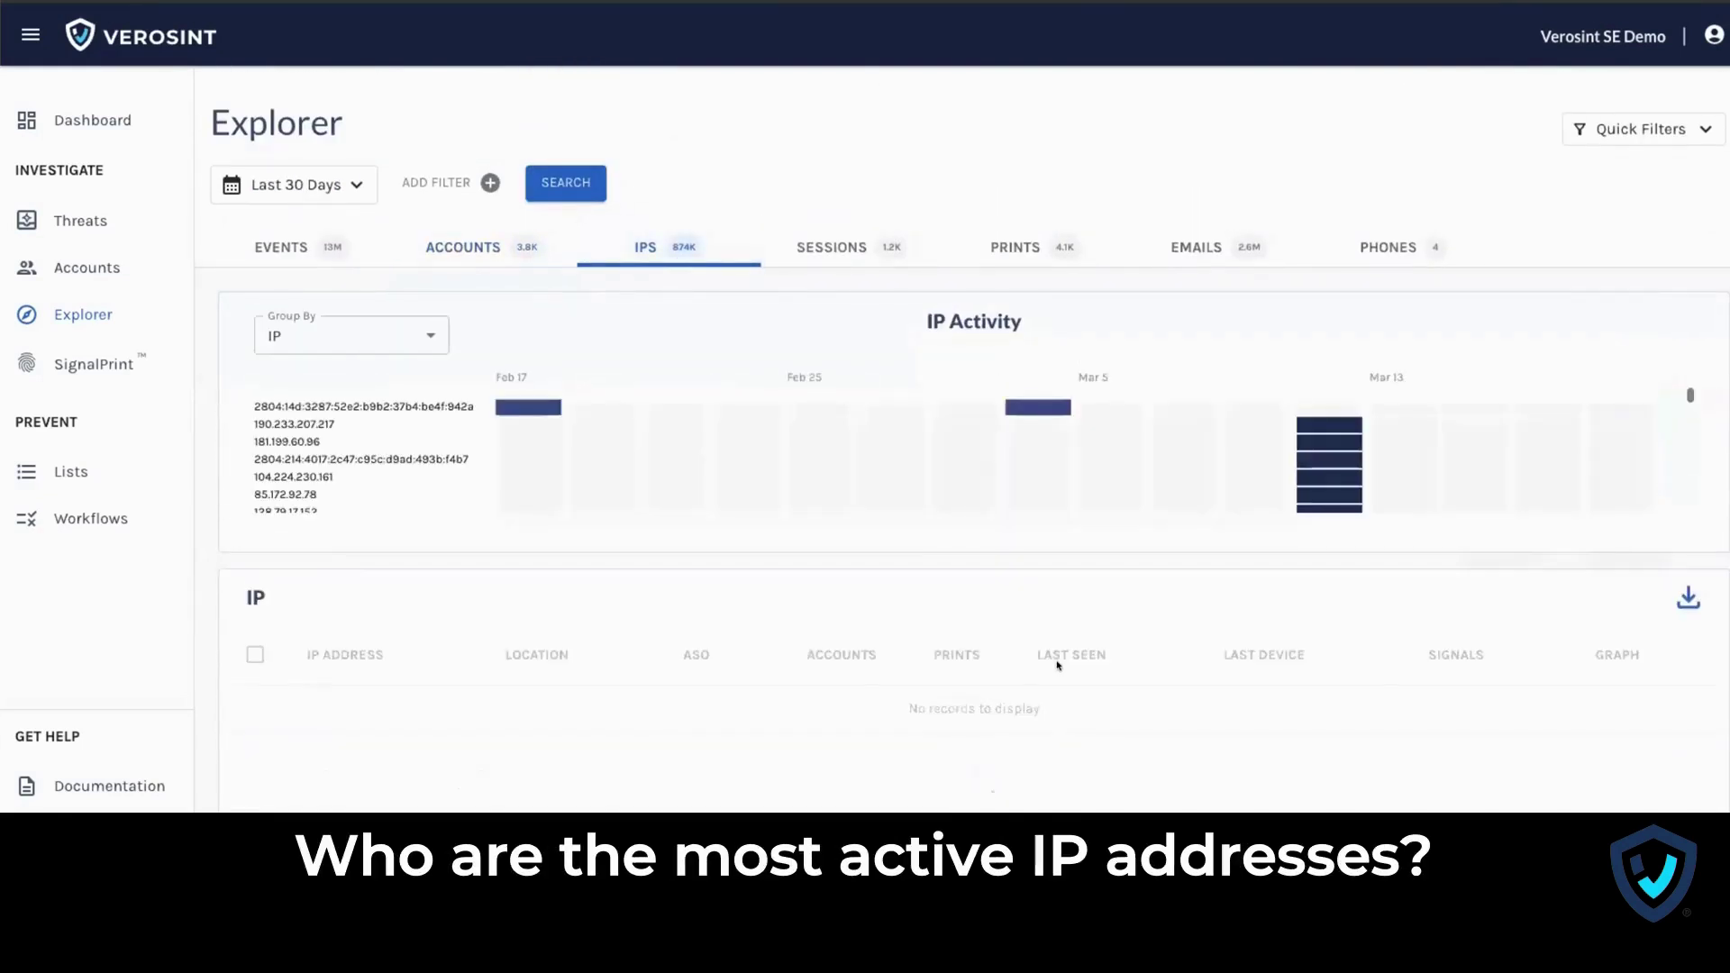
scroll(1054, 662, "down", 1)
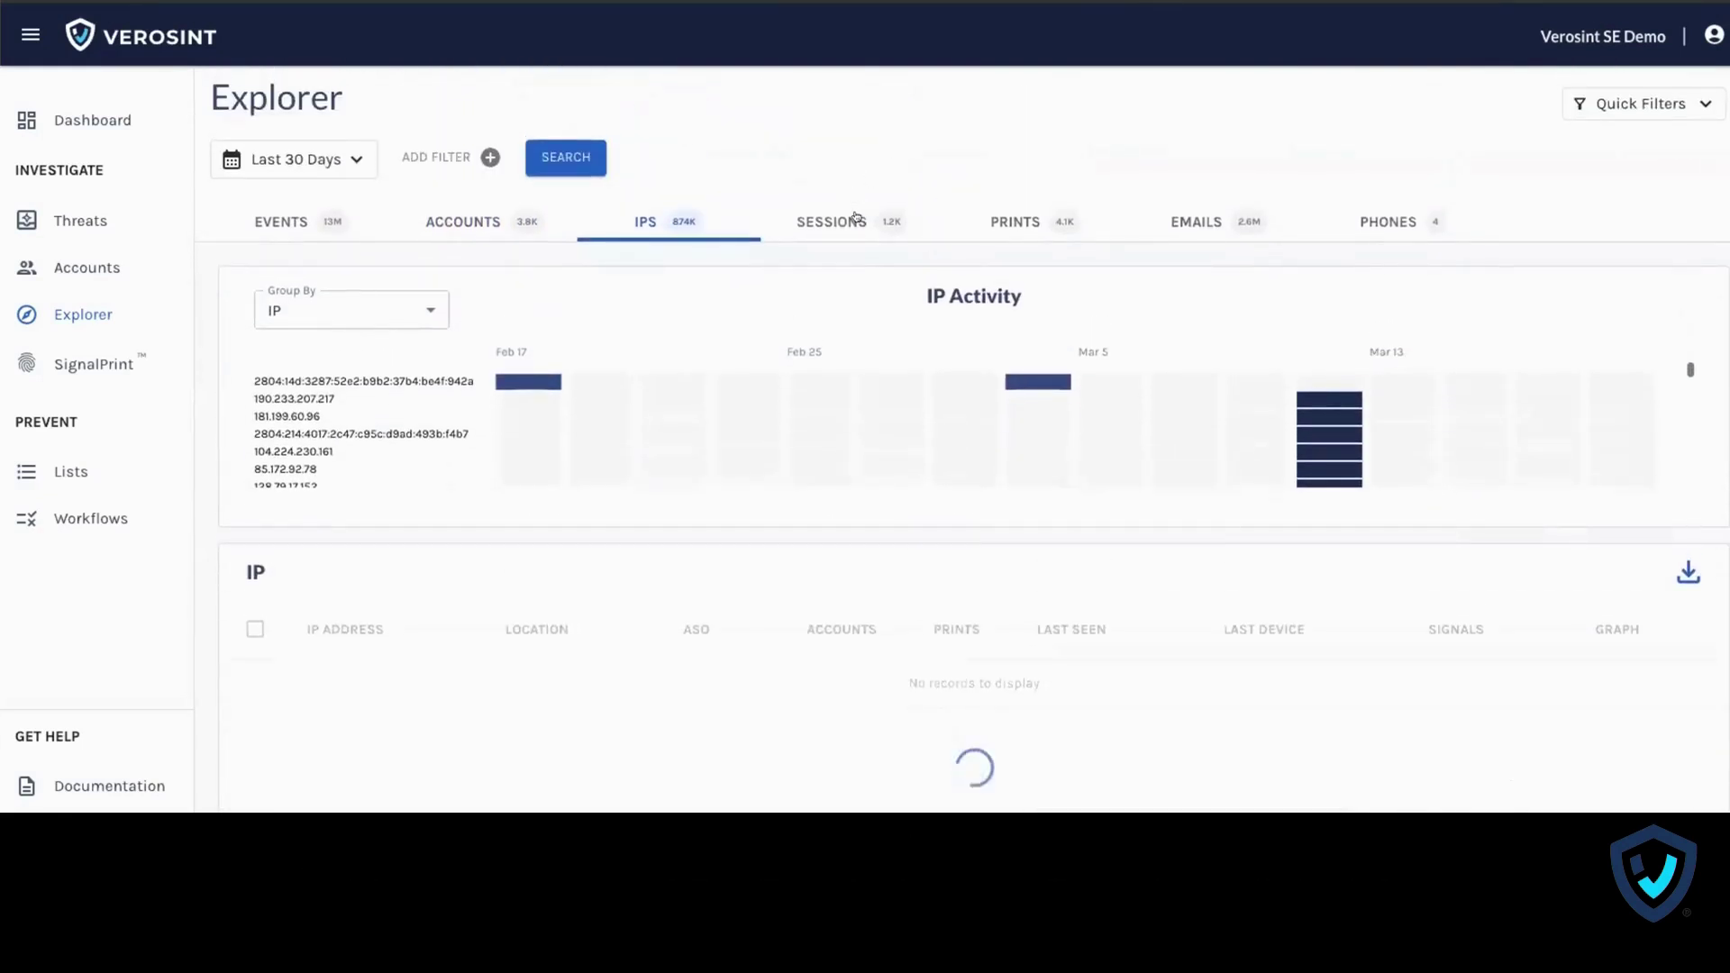
Review the session activity and the IP and device counts of the listed sessions.
left_click(811, 219)
scroll(776, 612, "down", 1)
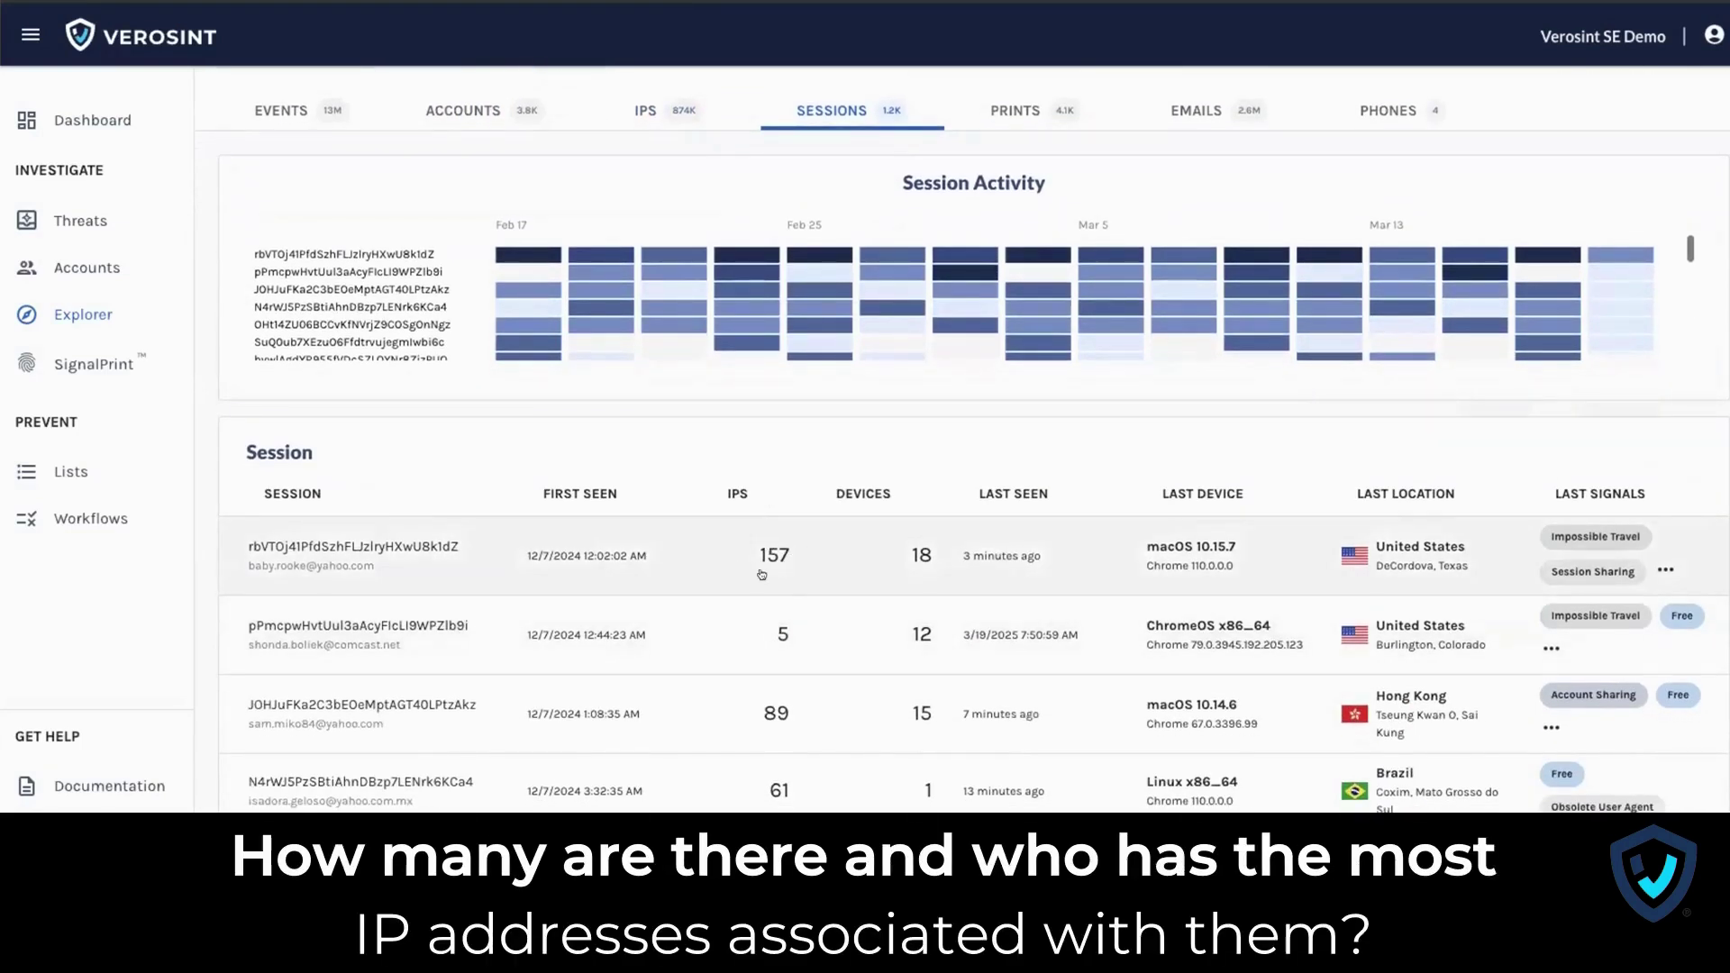
scroll(819, 584, "up", 1)
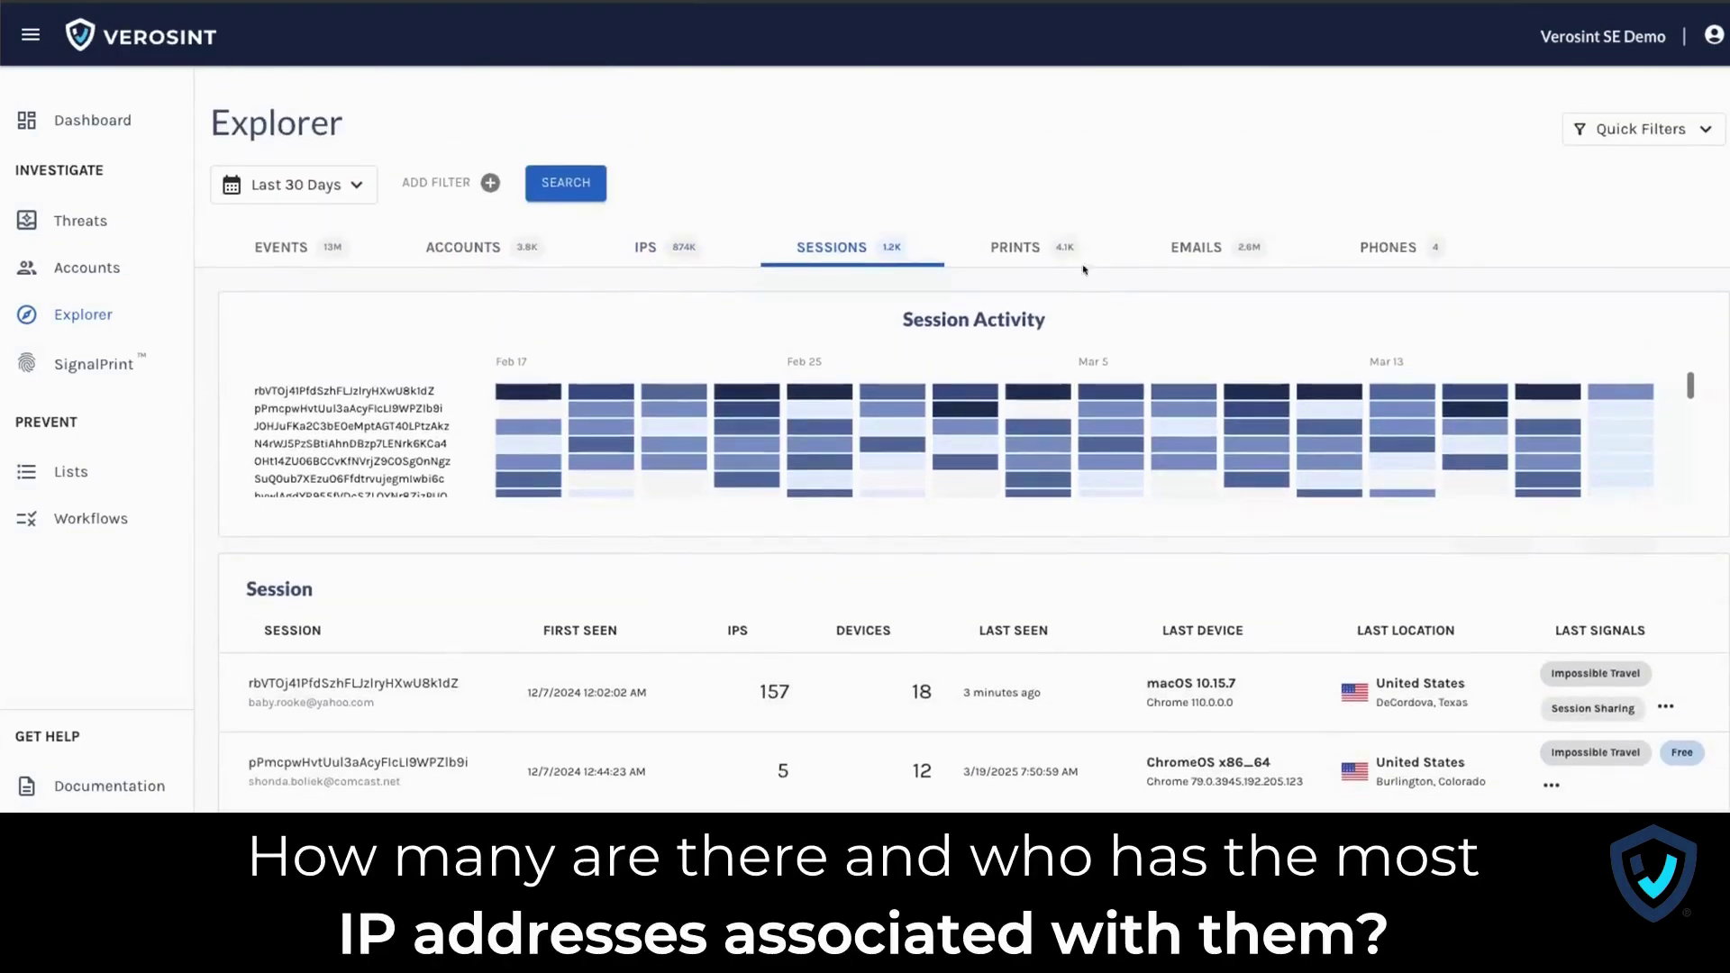
Review the print activity and the email activity in the Explorer.
left_click(1040, 246)
left_click(1224, 256)
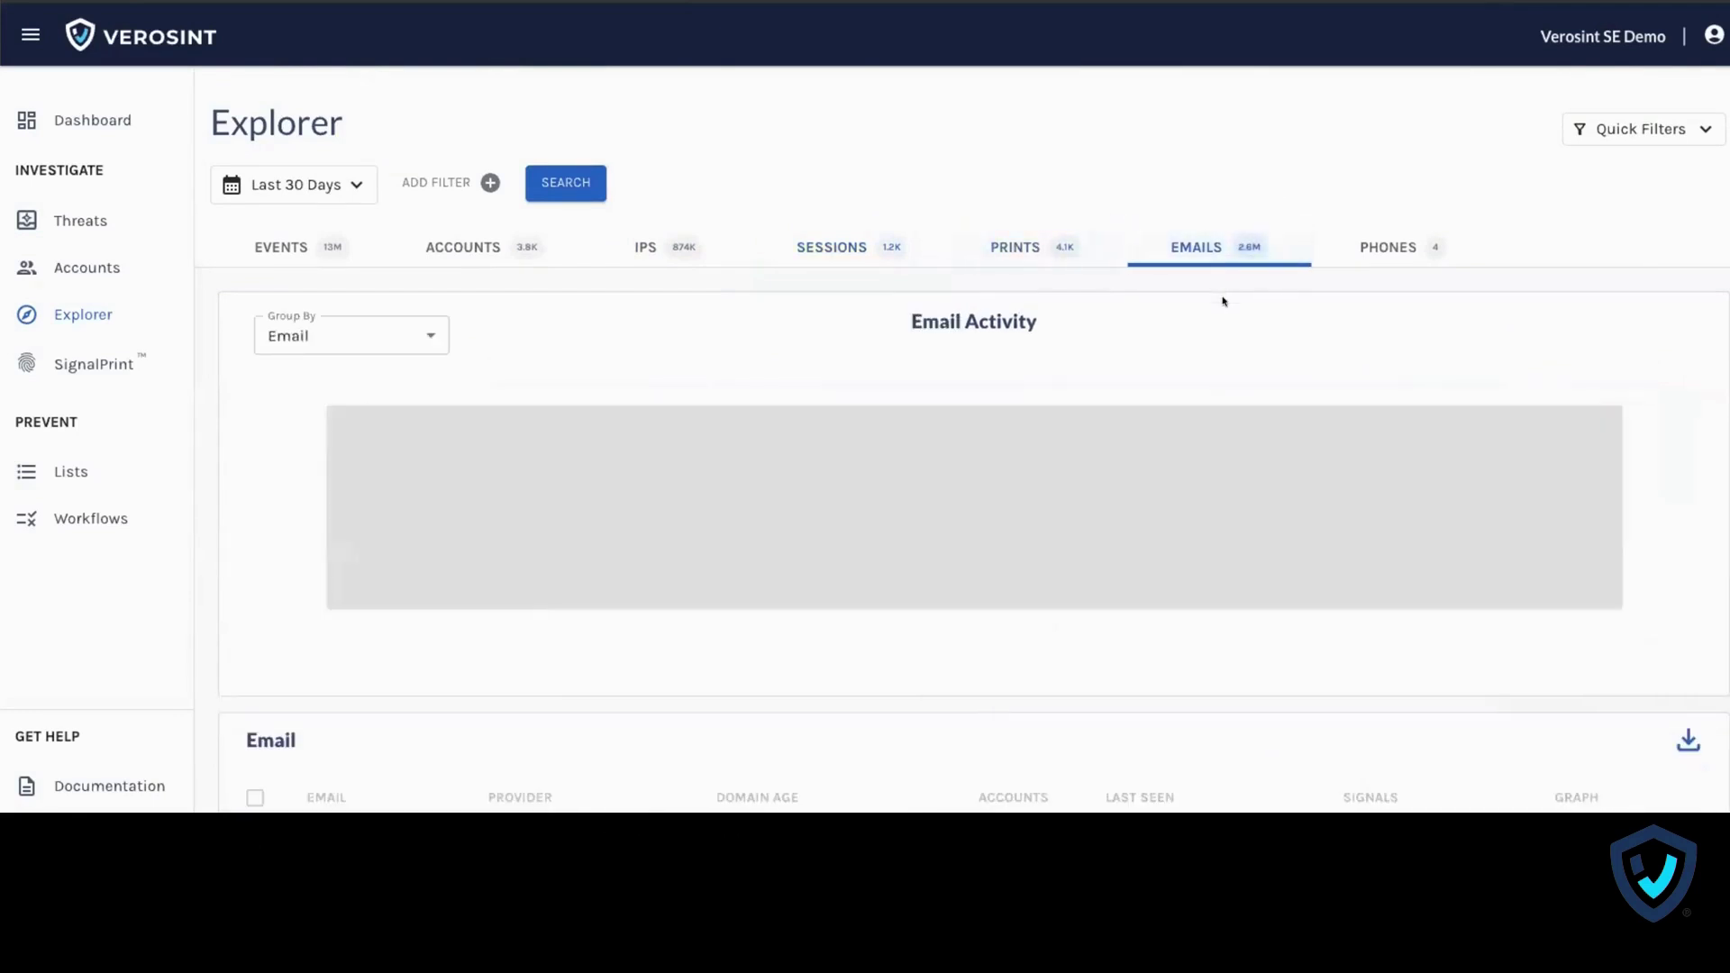
left_click(1060, 248)
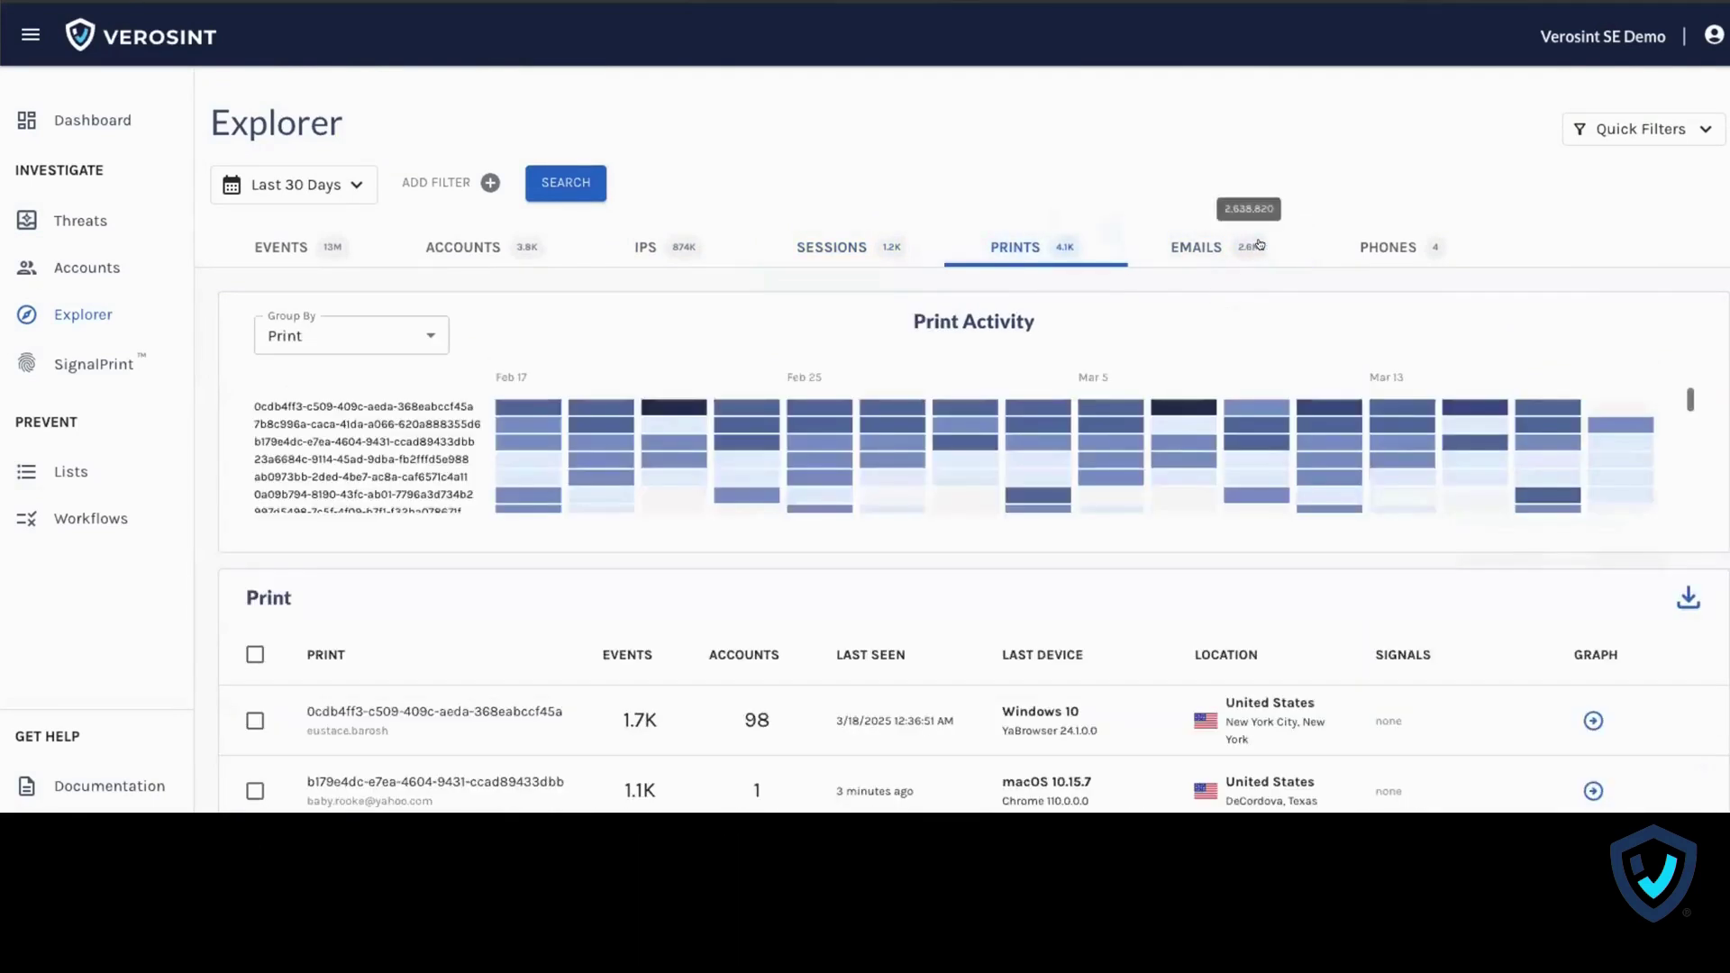
left_click(1250, 247)
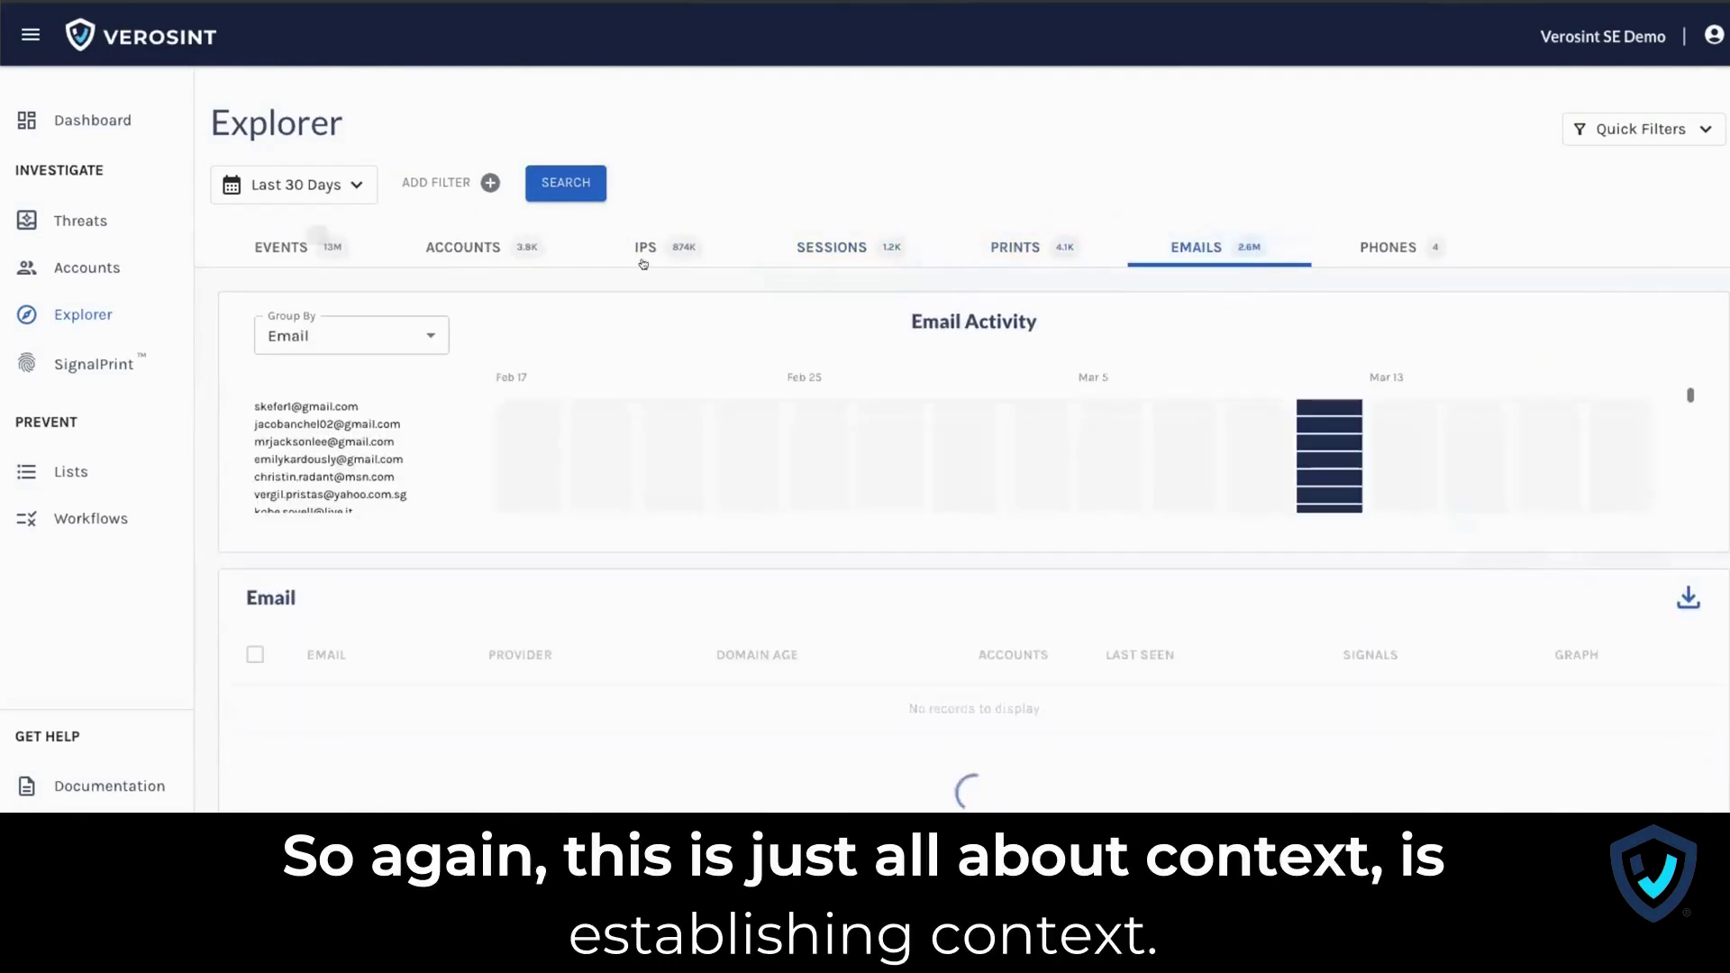
Return to the Explorer's events and look over the most recent ones.
left_click(311, 238)
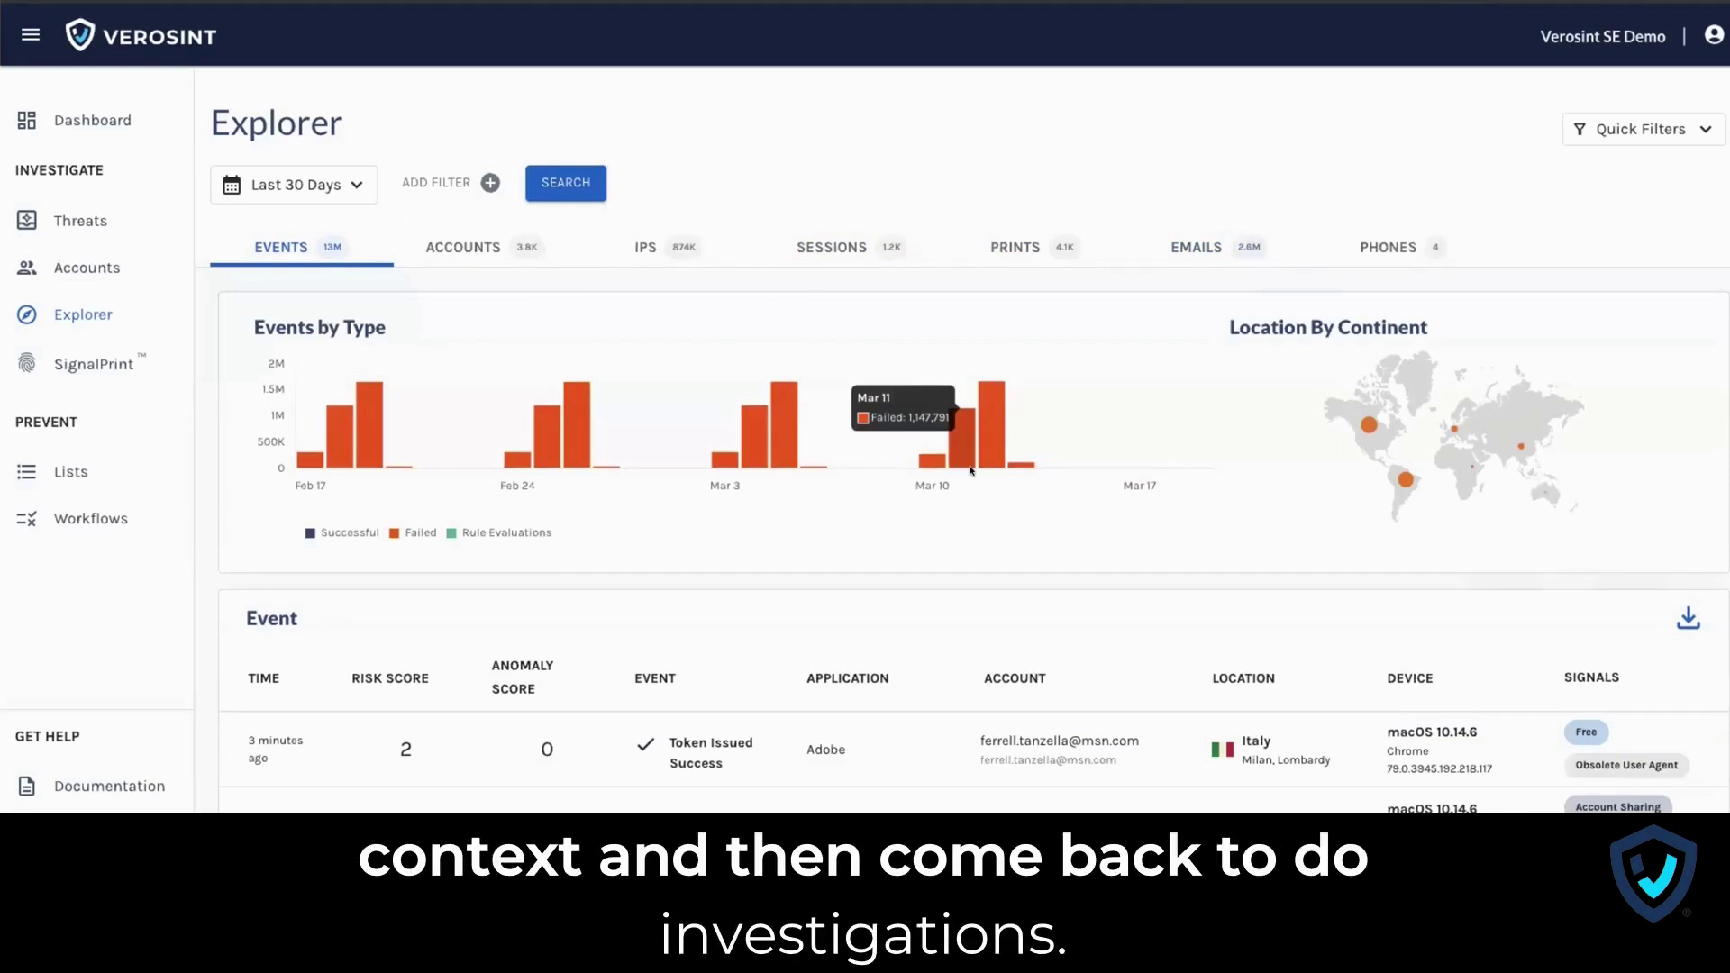
scroll(432, 525, "down", 3)
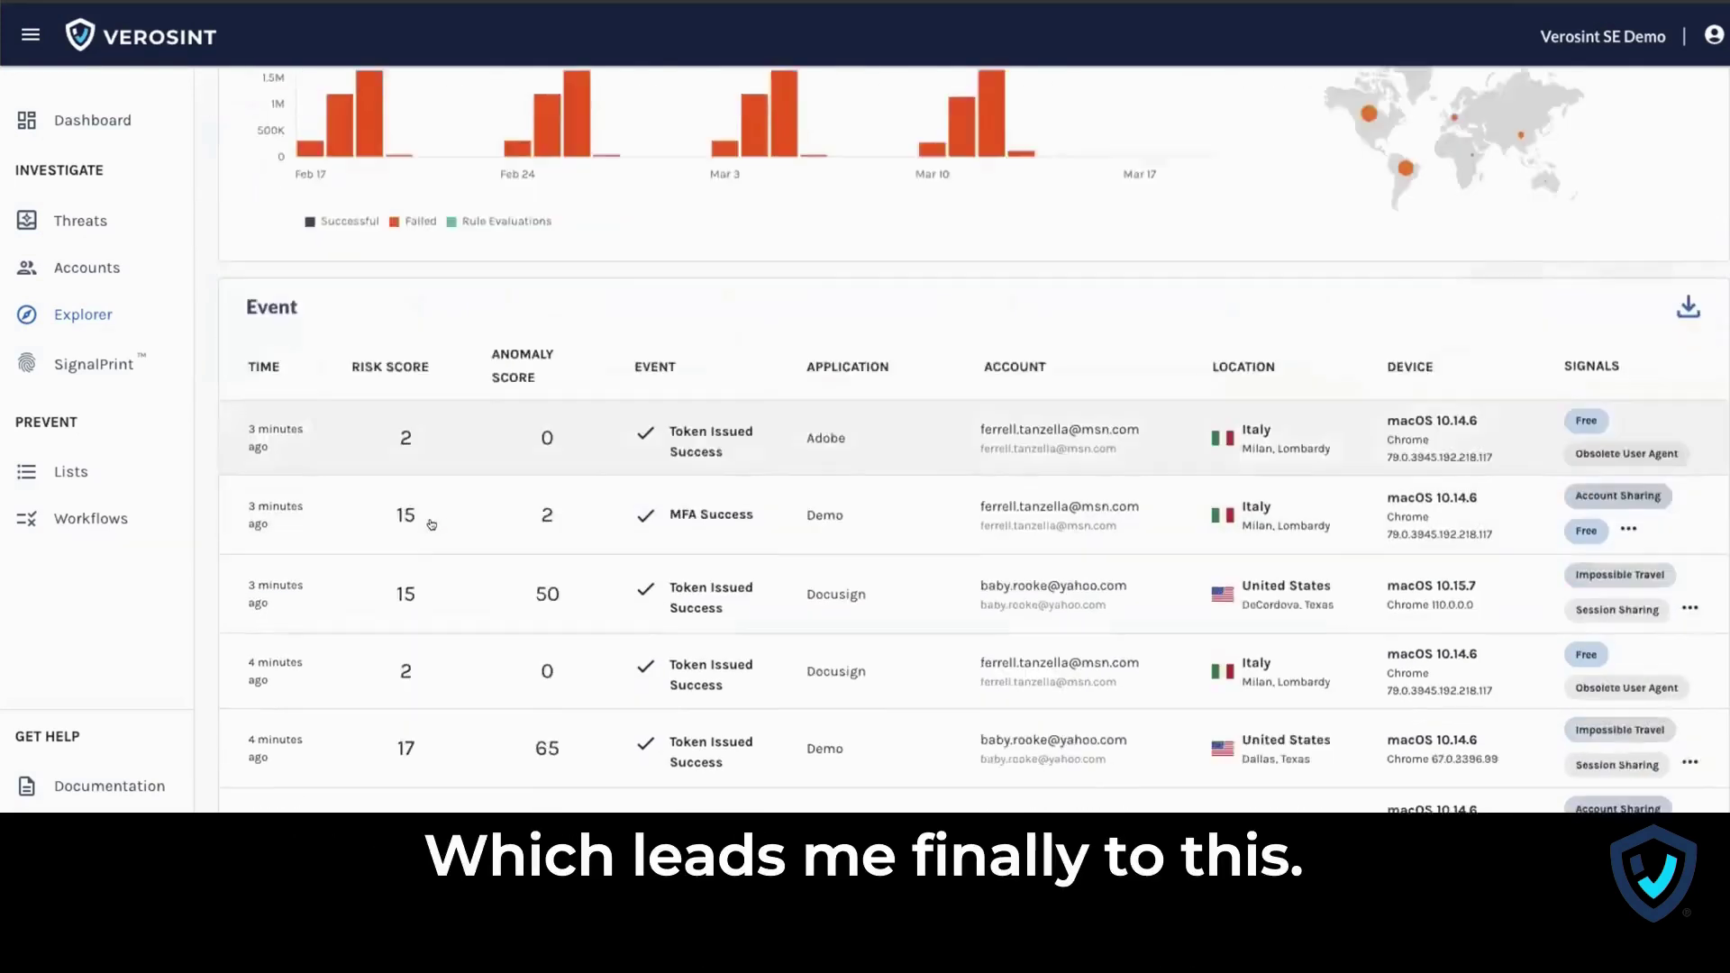
scroll(432, 525, "up", 3)
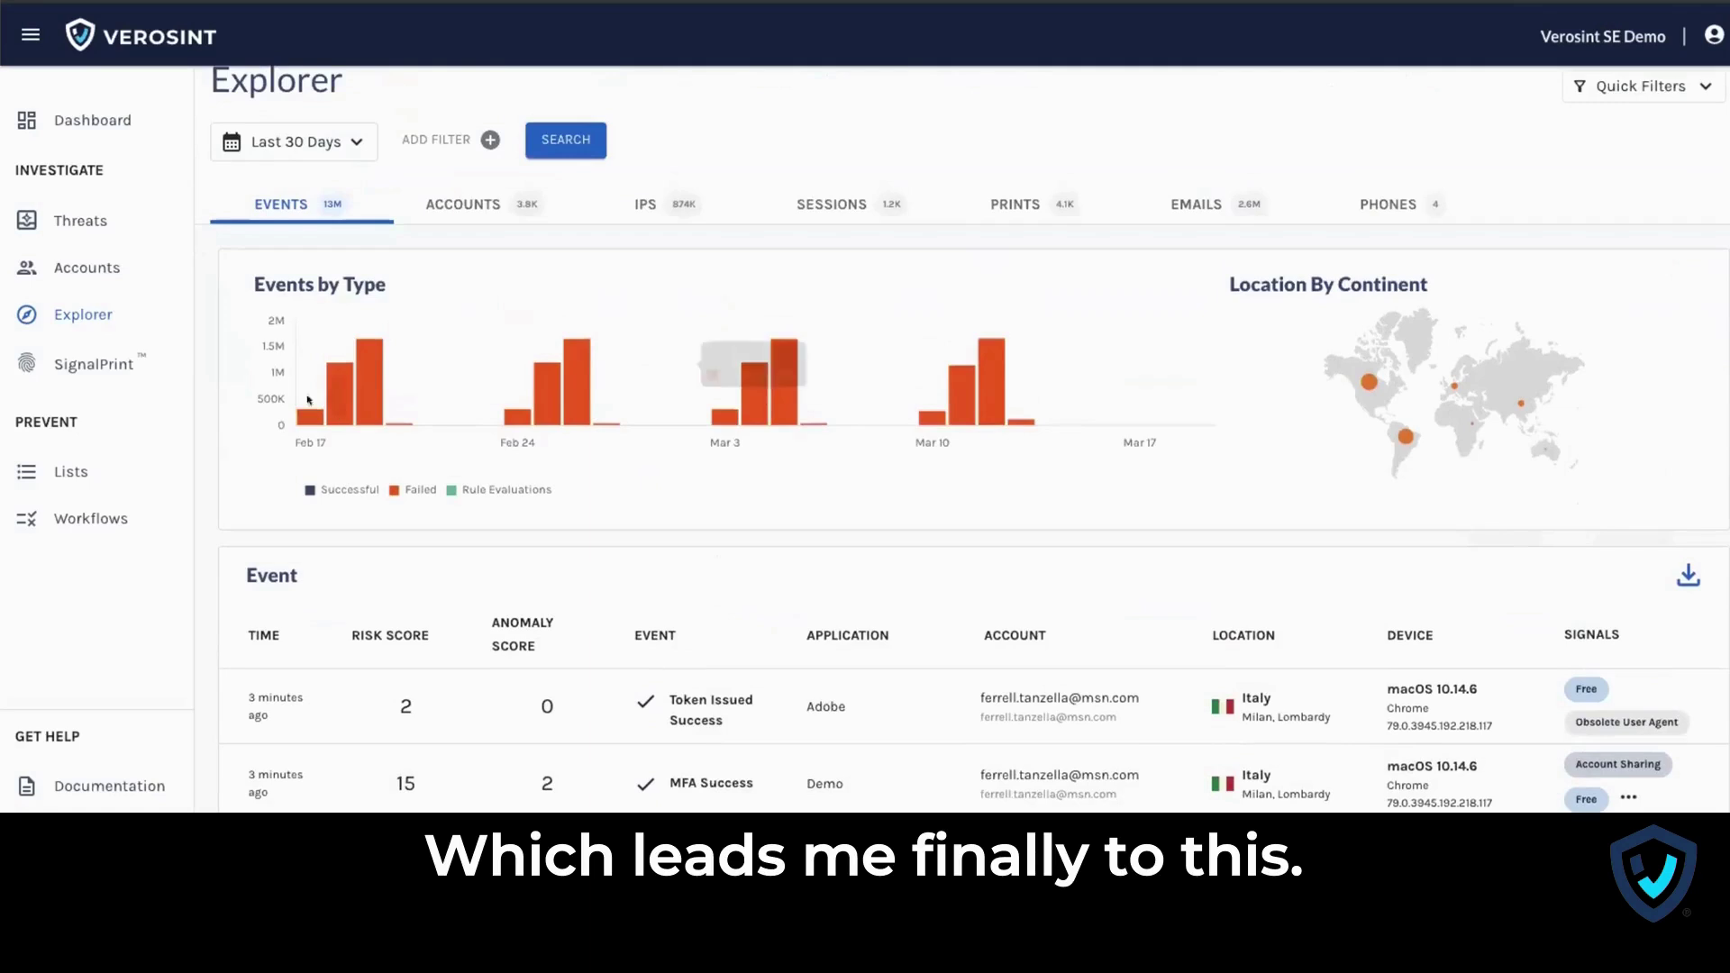
Go back to the previously investigated account's overview and open its full SignalPrint graph.
left_click(126, 272)
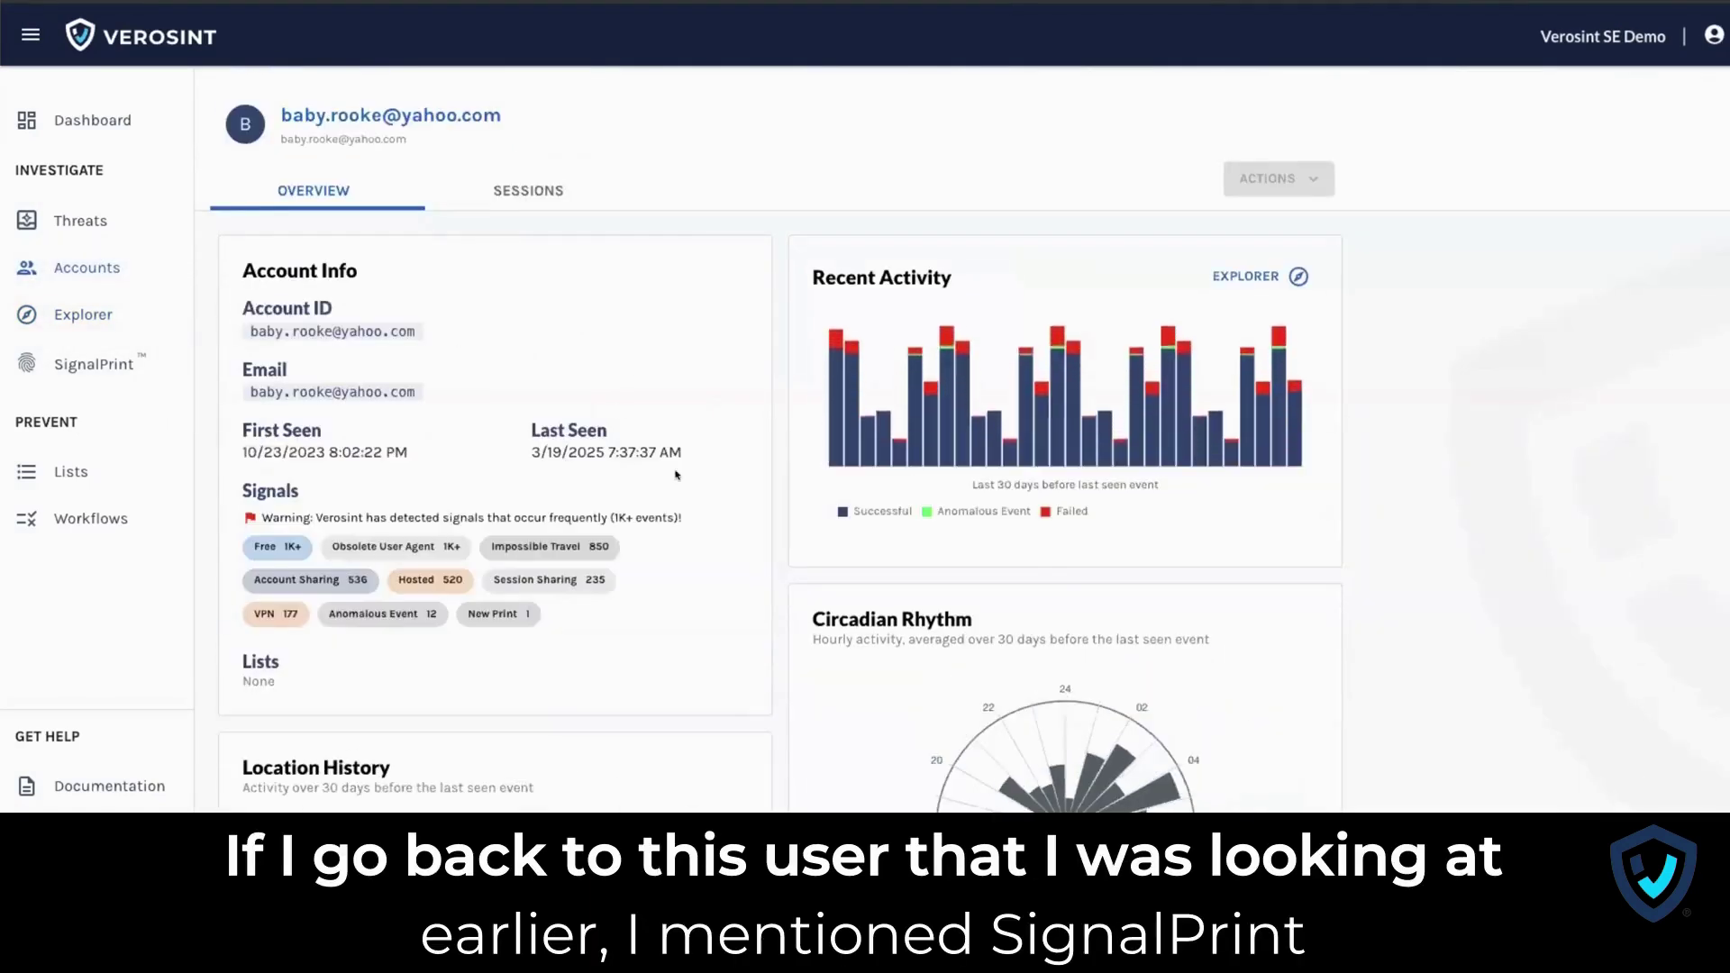
scroll(677, 475, "down", 8)
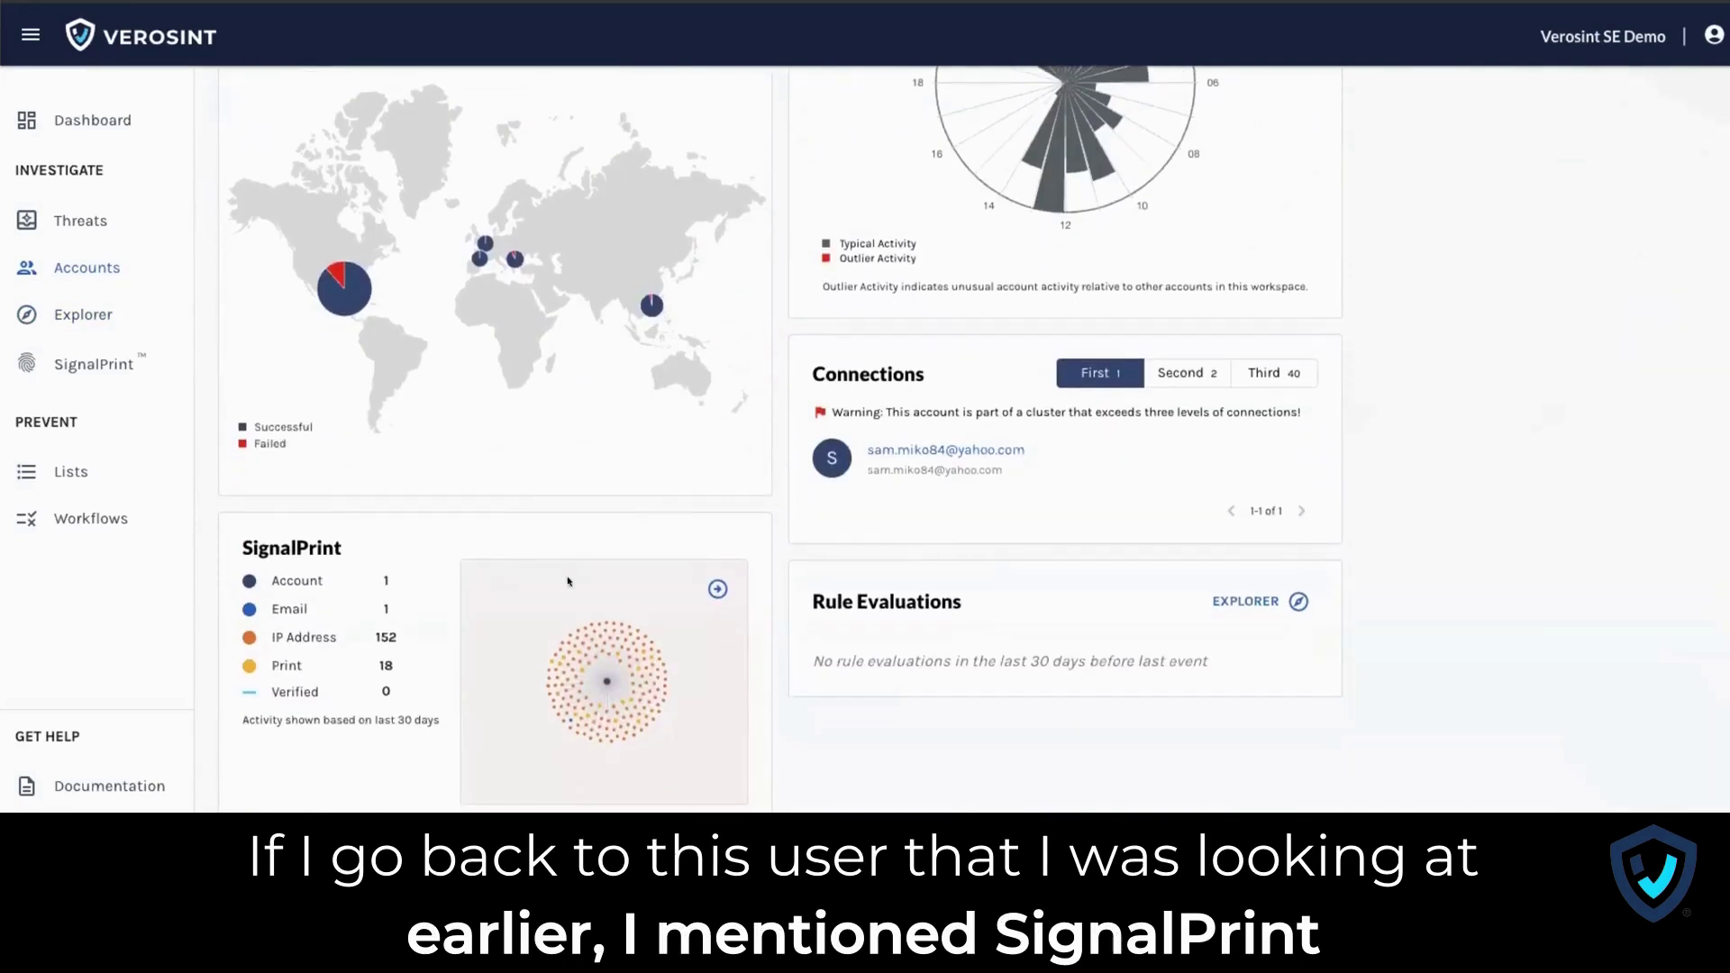
left_click(714, 590)
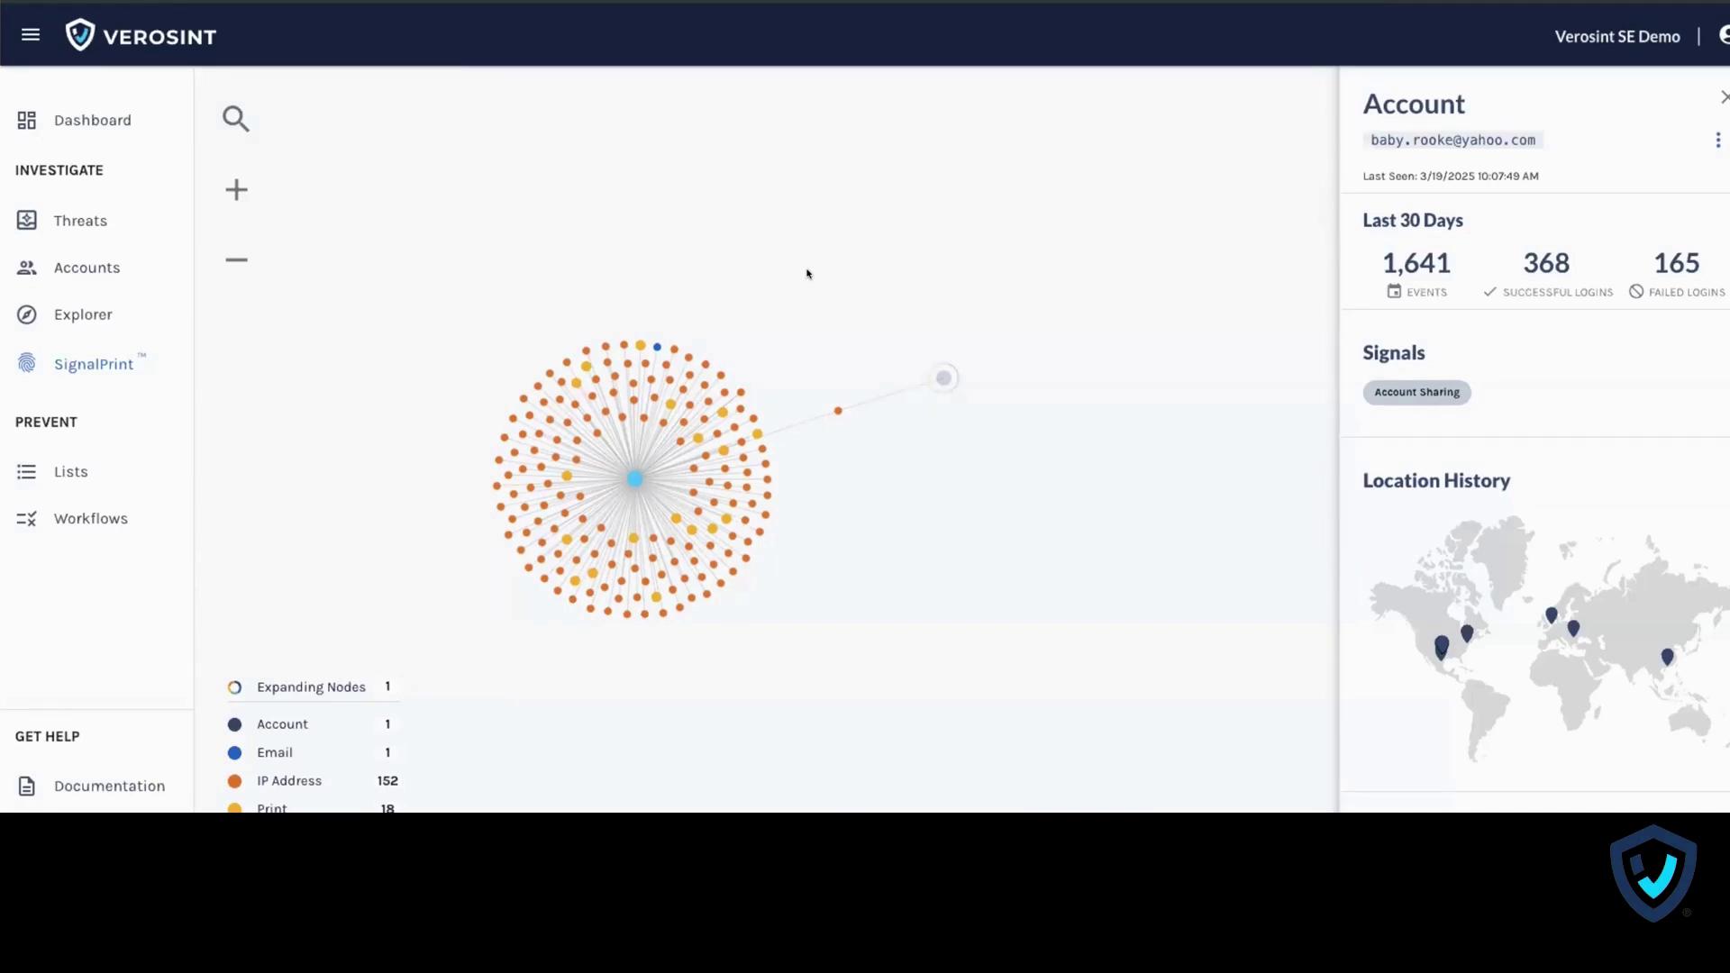
Select the central account node in the SignalPrint graph and expand the outlying account node linked to it.
left_click(916, 267)
left_click(636, 478)
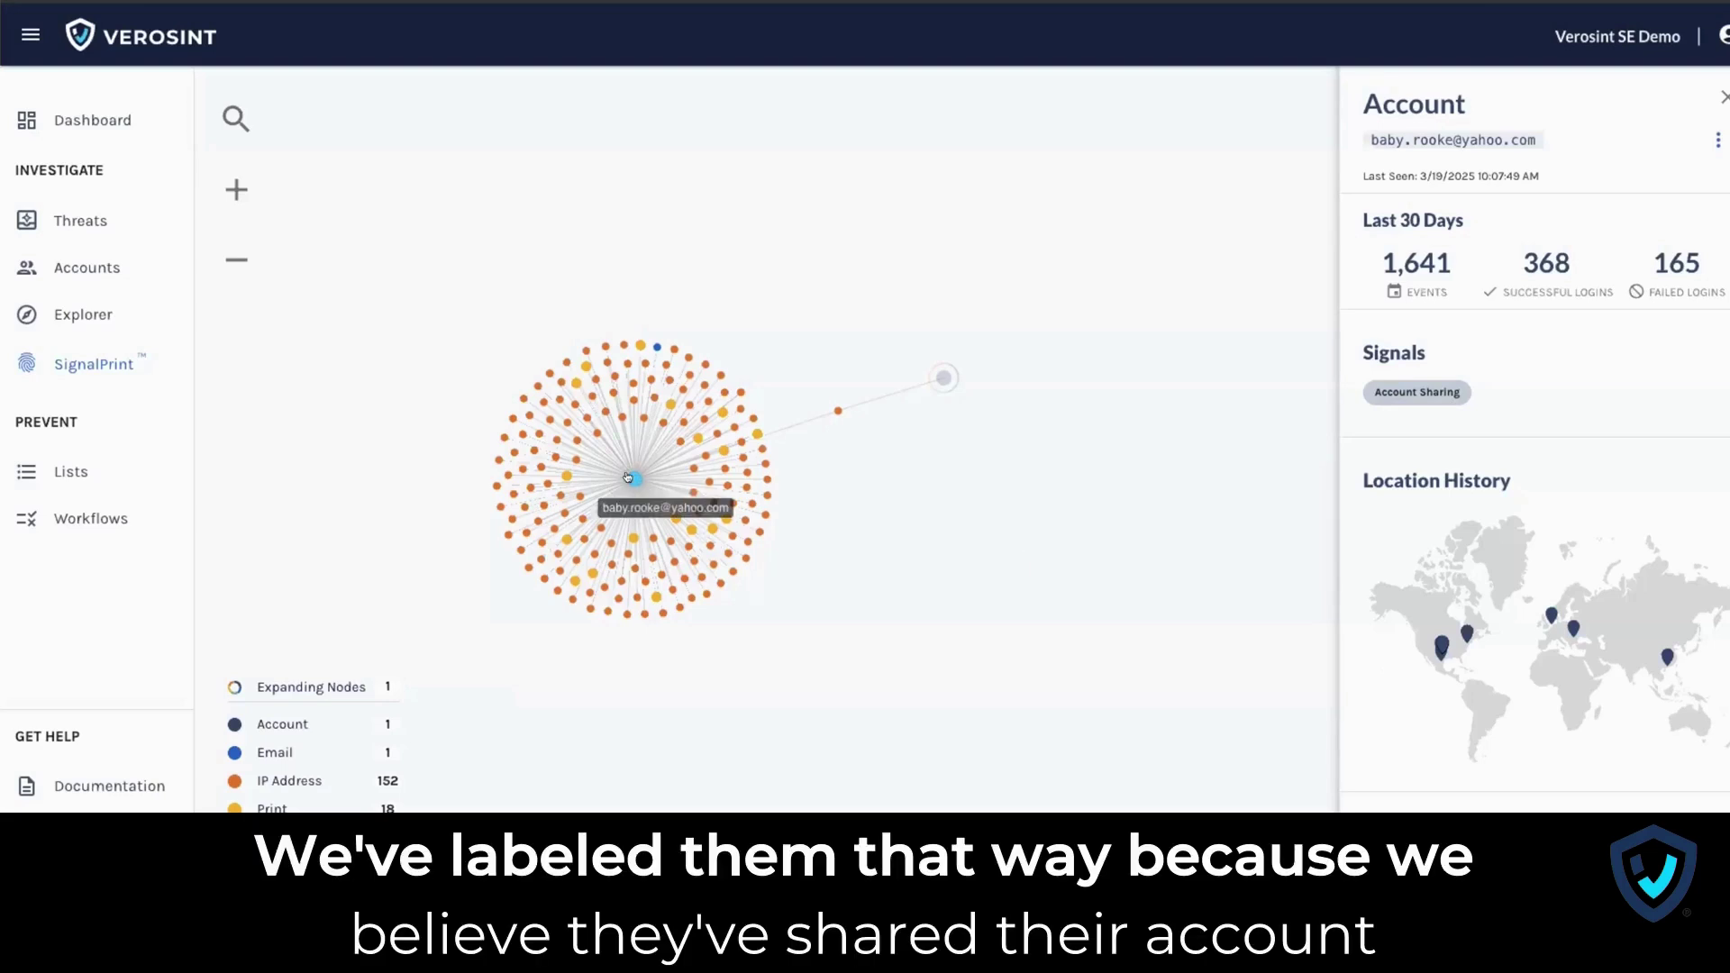
left_click(938, 375)
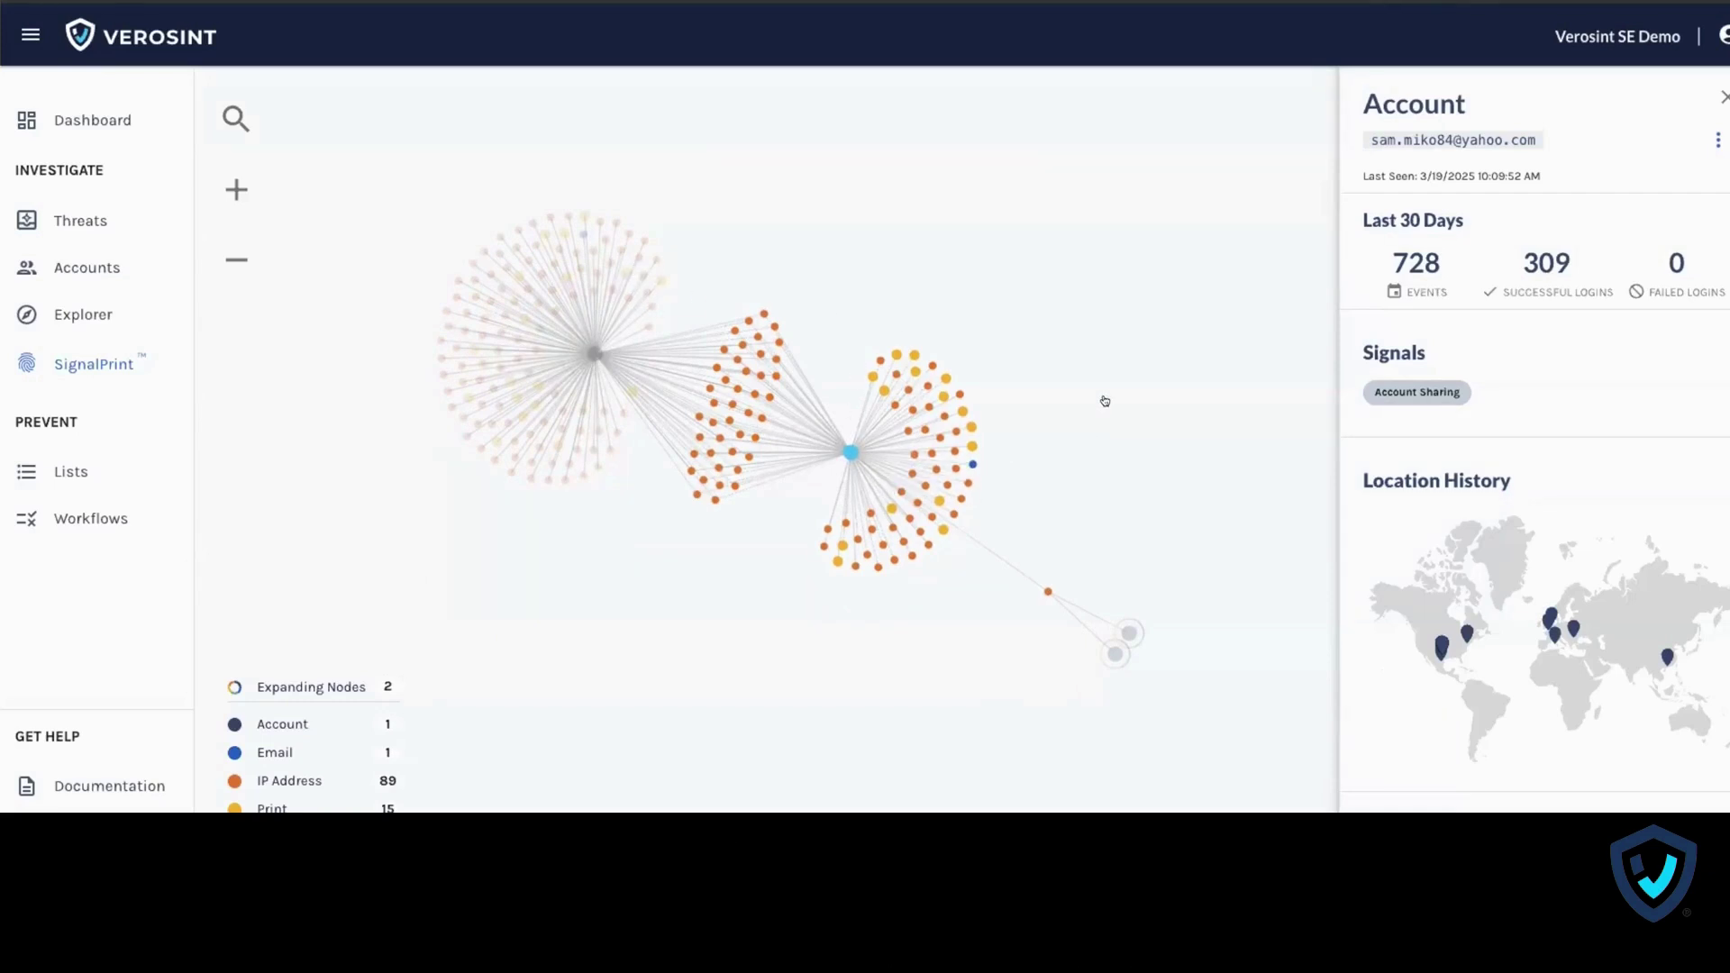
Examine the IP address nodes shared between the two account clusters in the SignalPrint graph.
left_click_drag(1100, 397, 1101, 452)
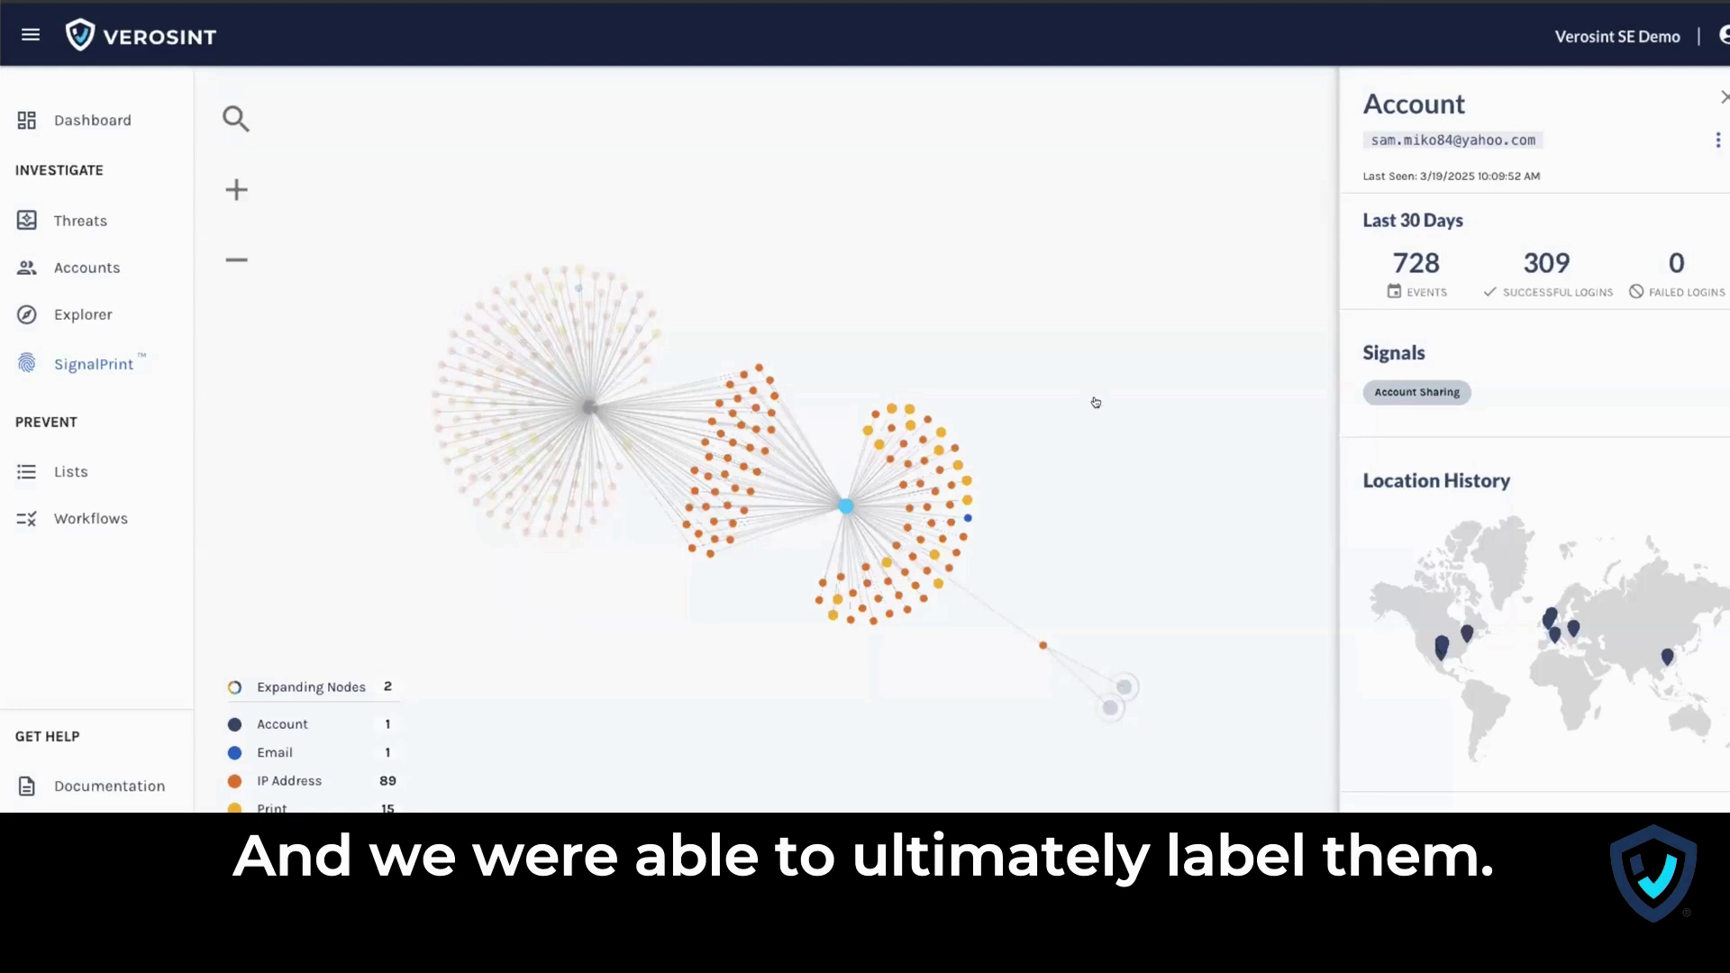
left_click_drag(997, 301, 1087, 297)
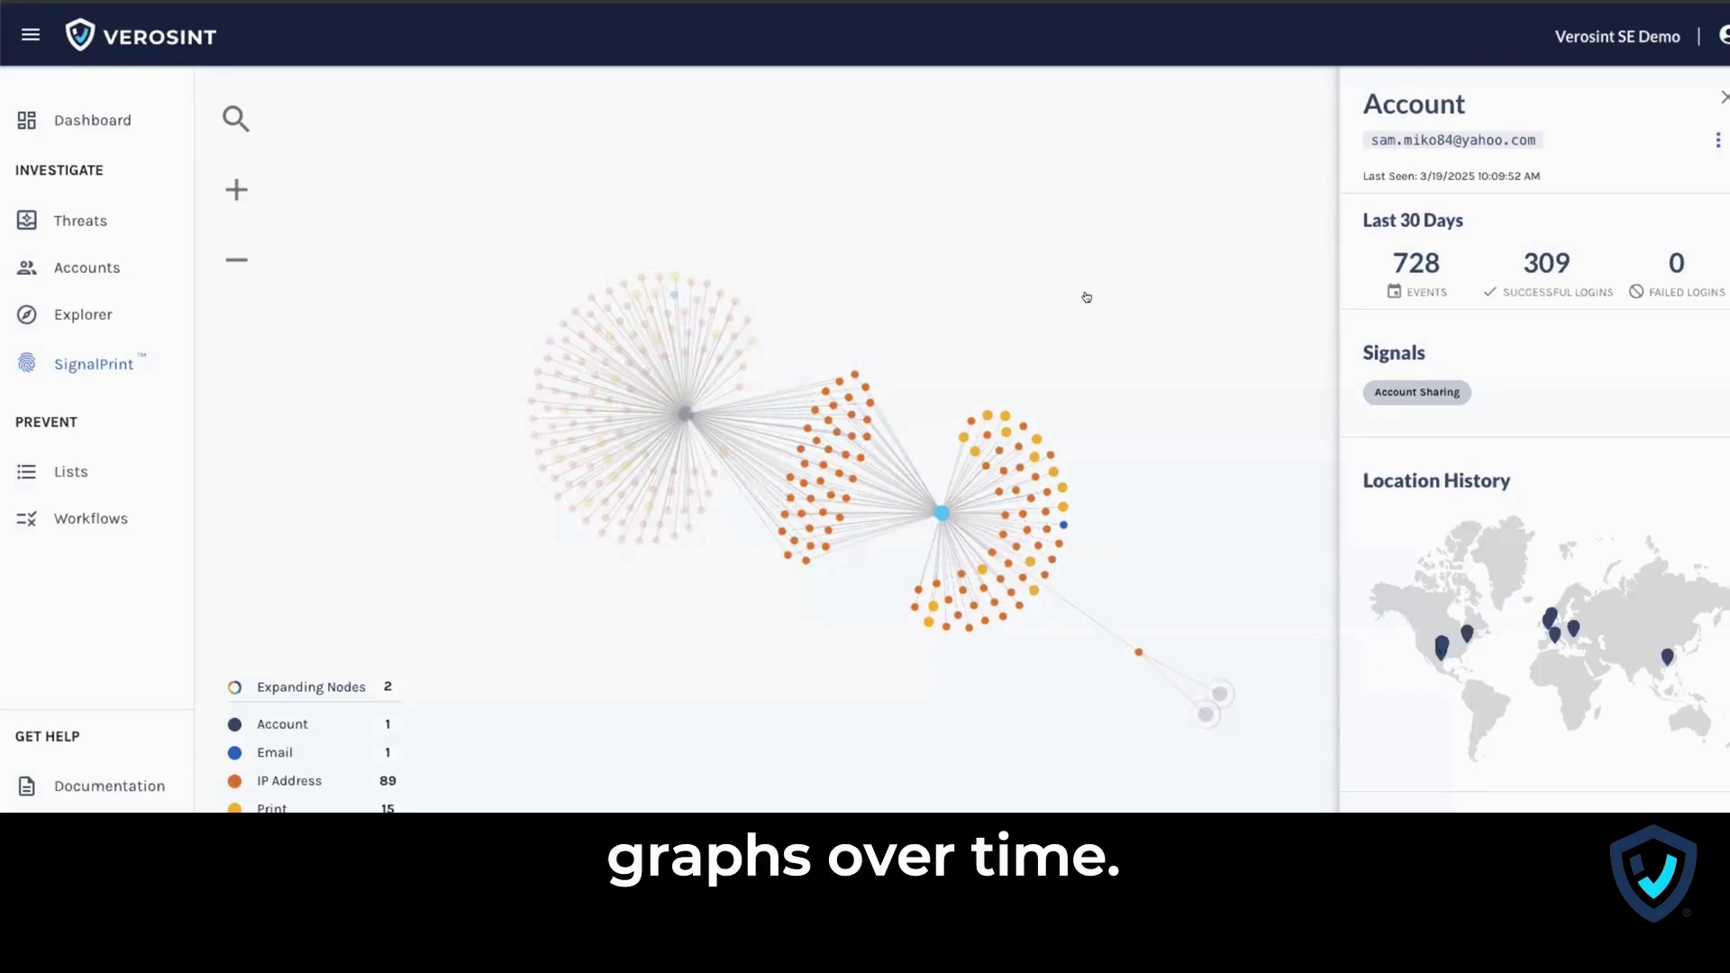
mouse_move(809, 414)
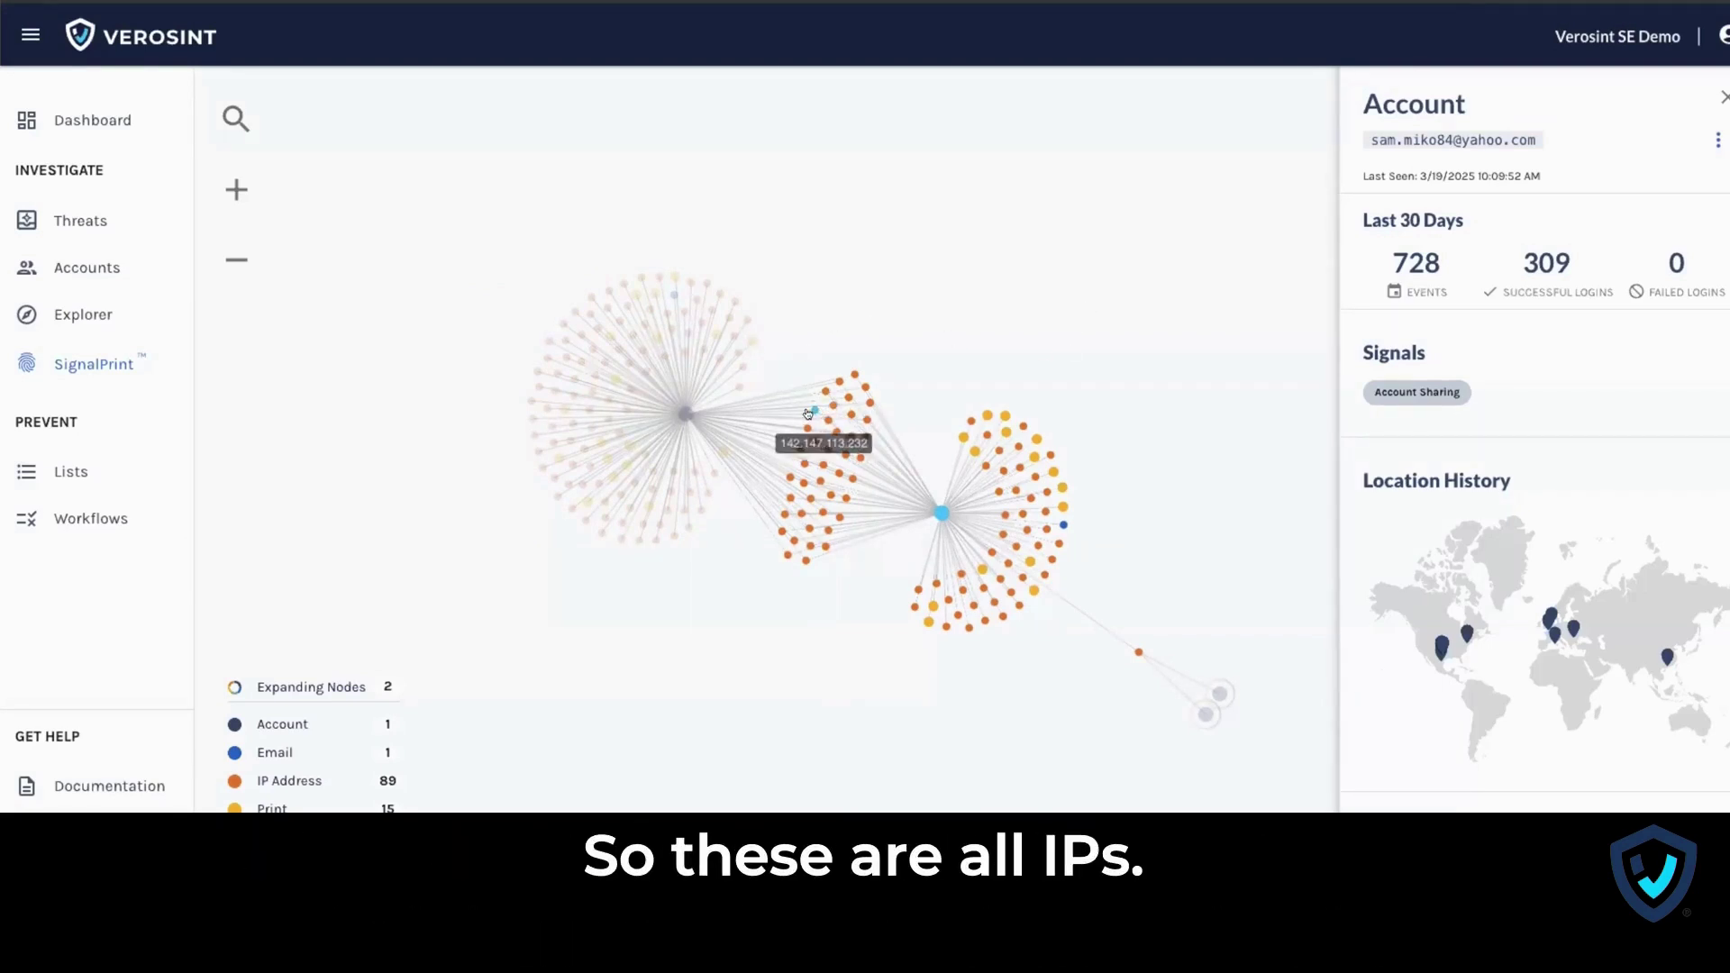
mouse_move(713, 336)
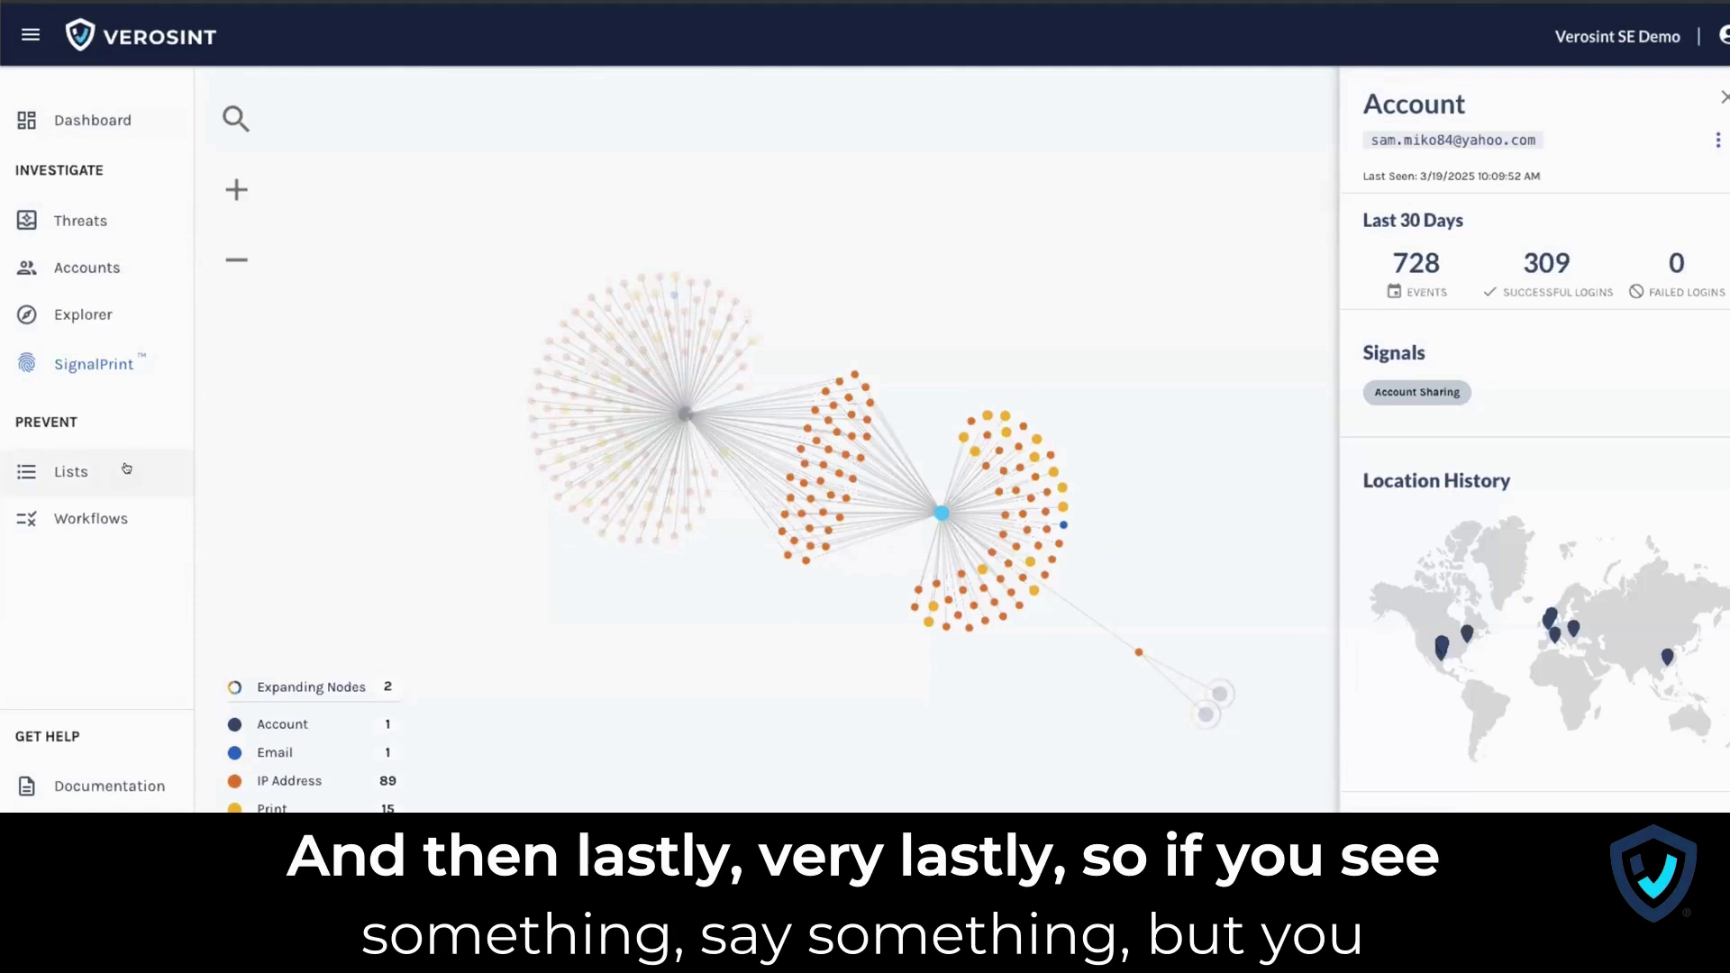
Open the list of workflows.
left_click(125, 521)
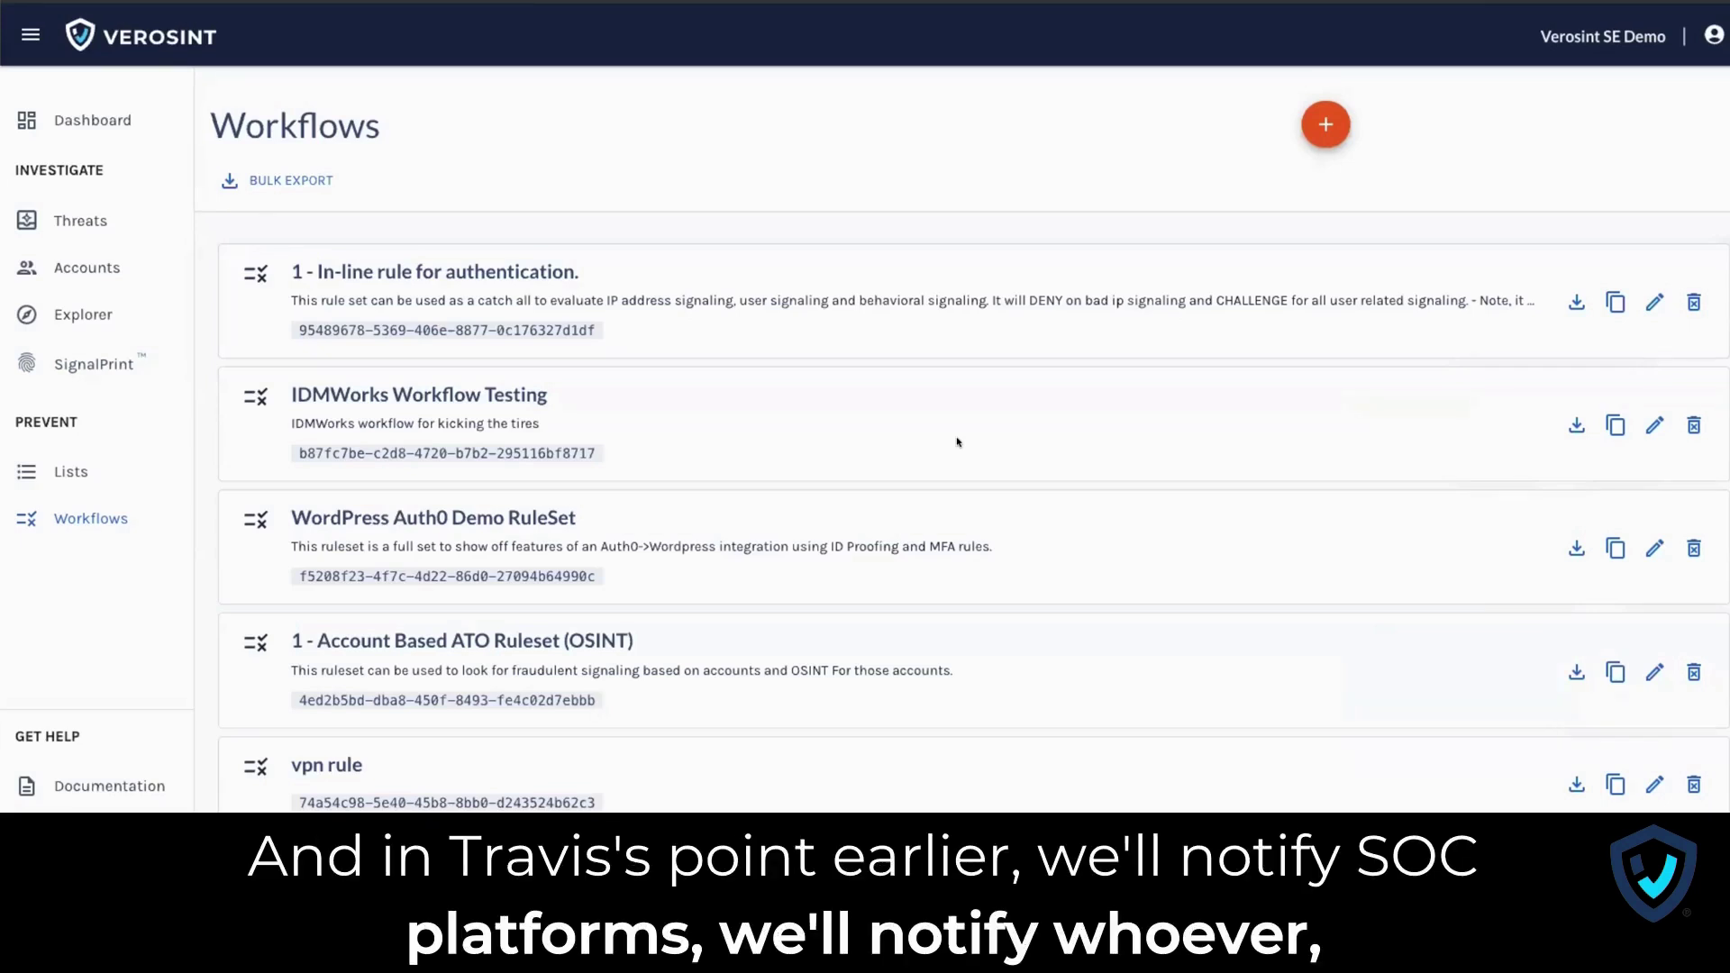
Search the accounts by the beginning of the employee's e-mail address and open the account with the Okta alias.
left_click(86, 270)
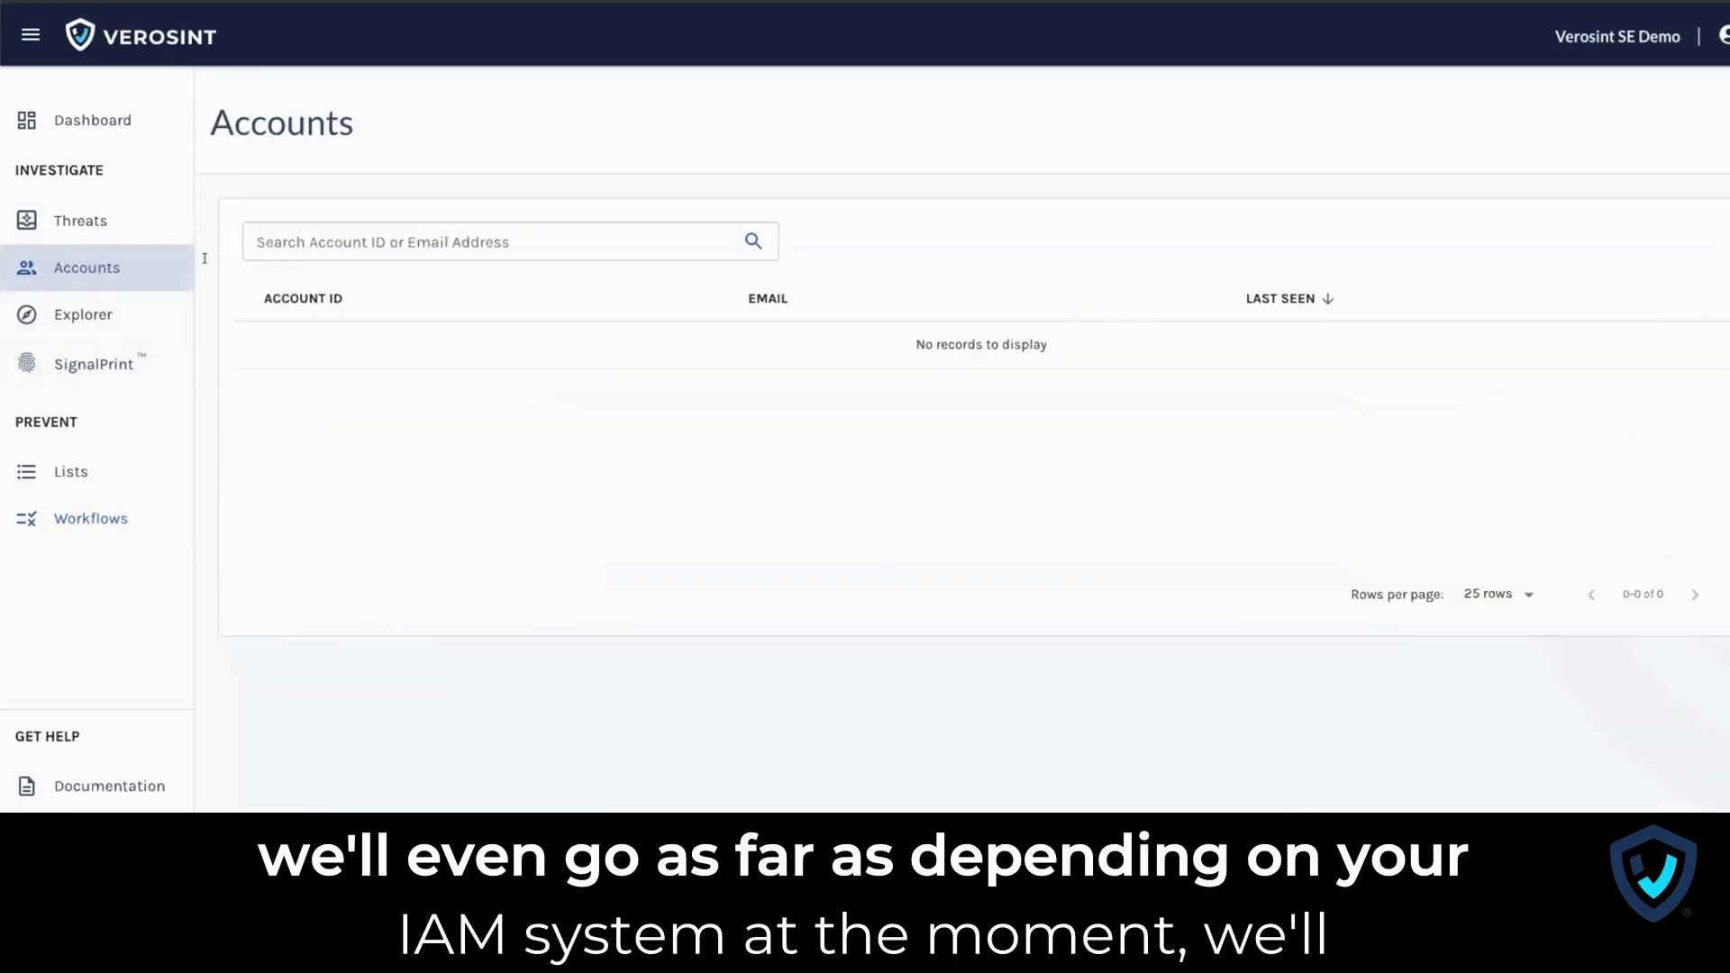
left_click(417, 231)
type("ssho")
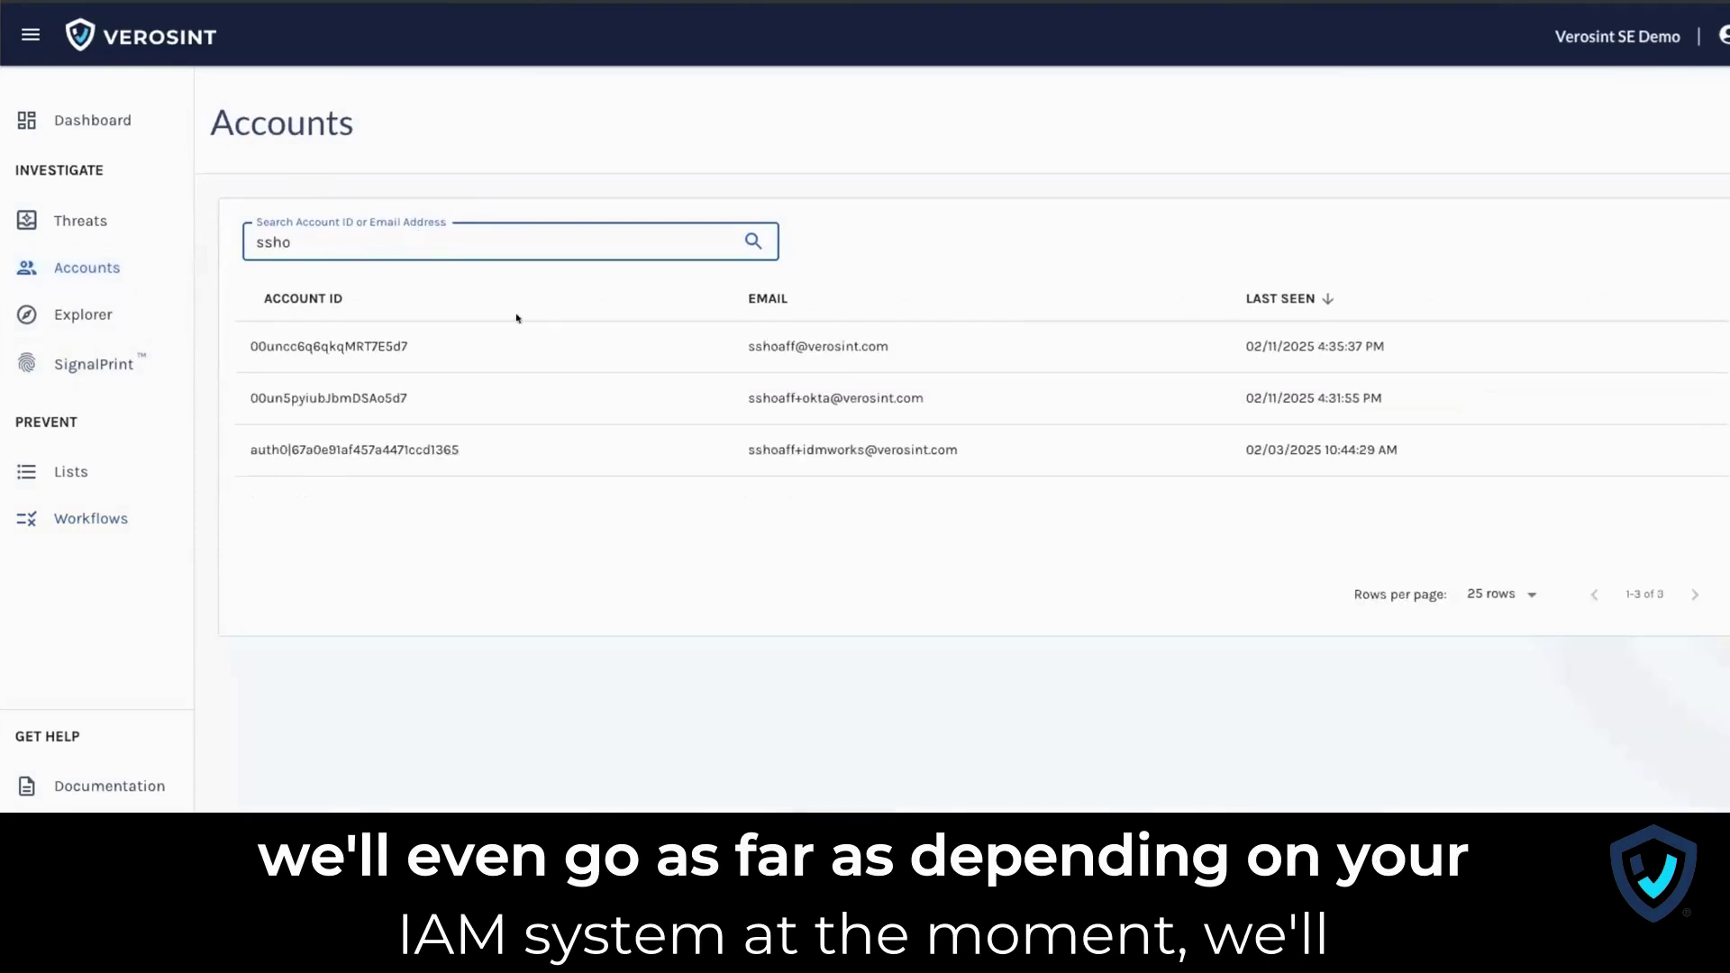
left_click(748, 395)
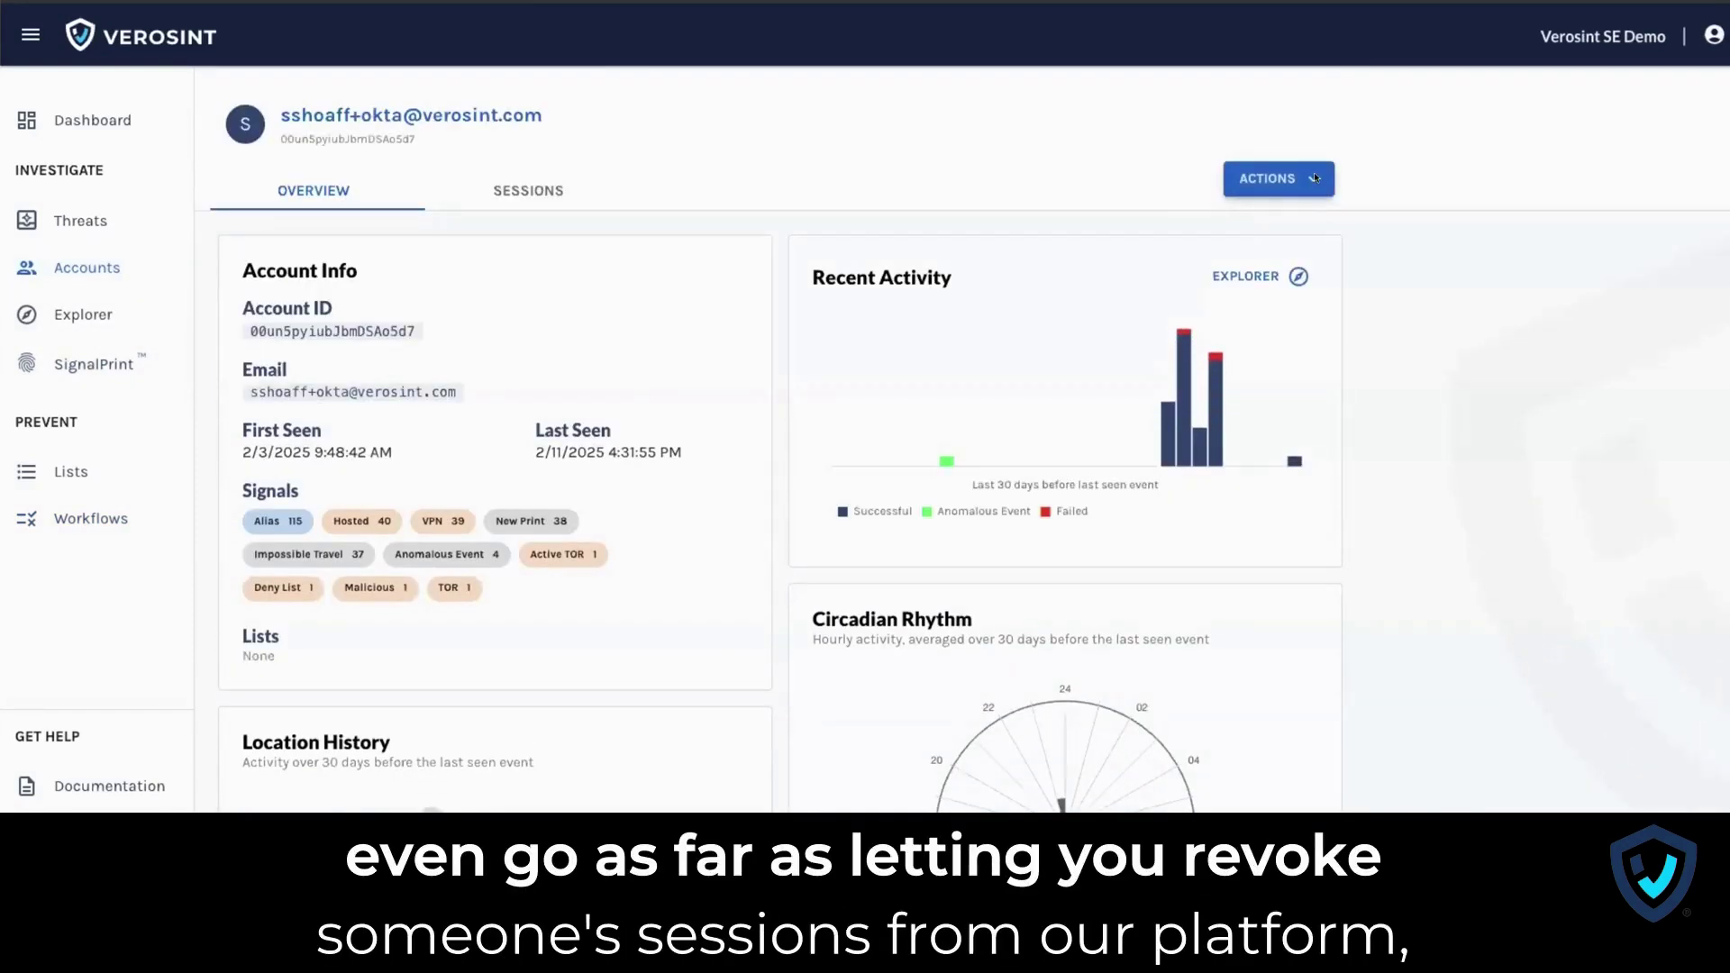
Check the Revoke All Sessions and Suspend Account options from both the account's overview and its session list, without applying either.
left_click(1315, 177)
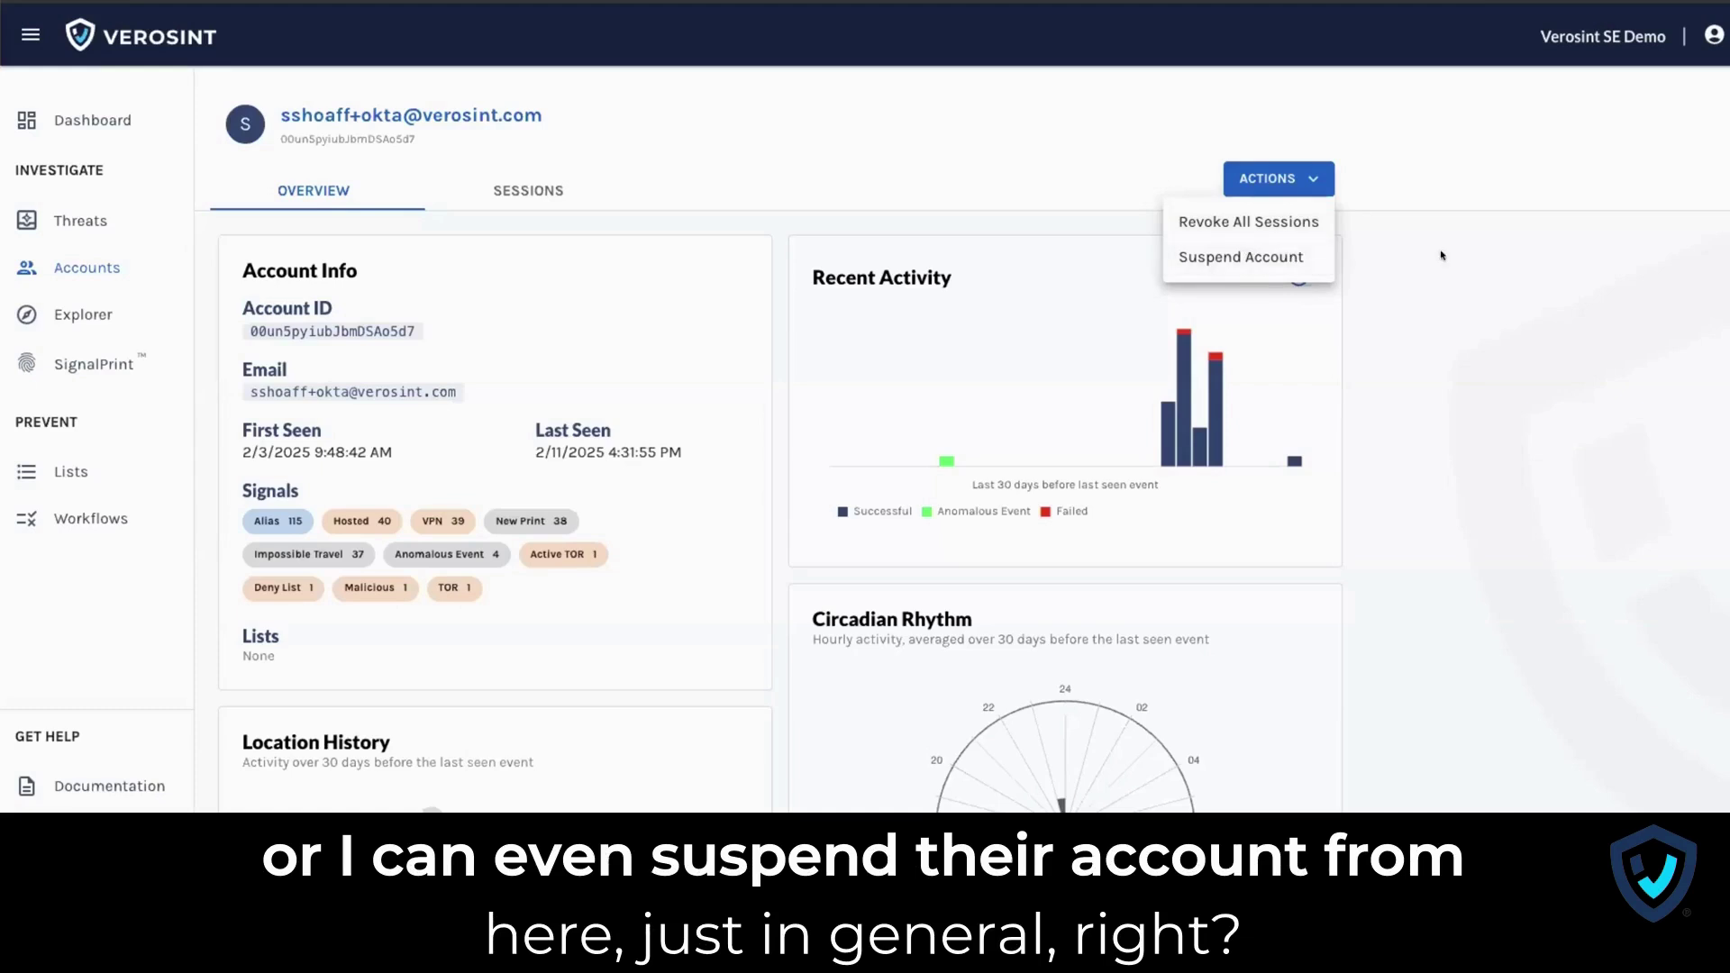
left_click(1404, 261)
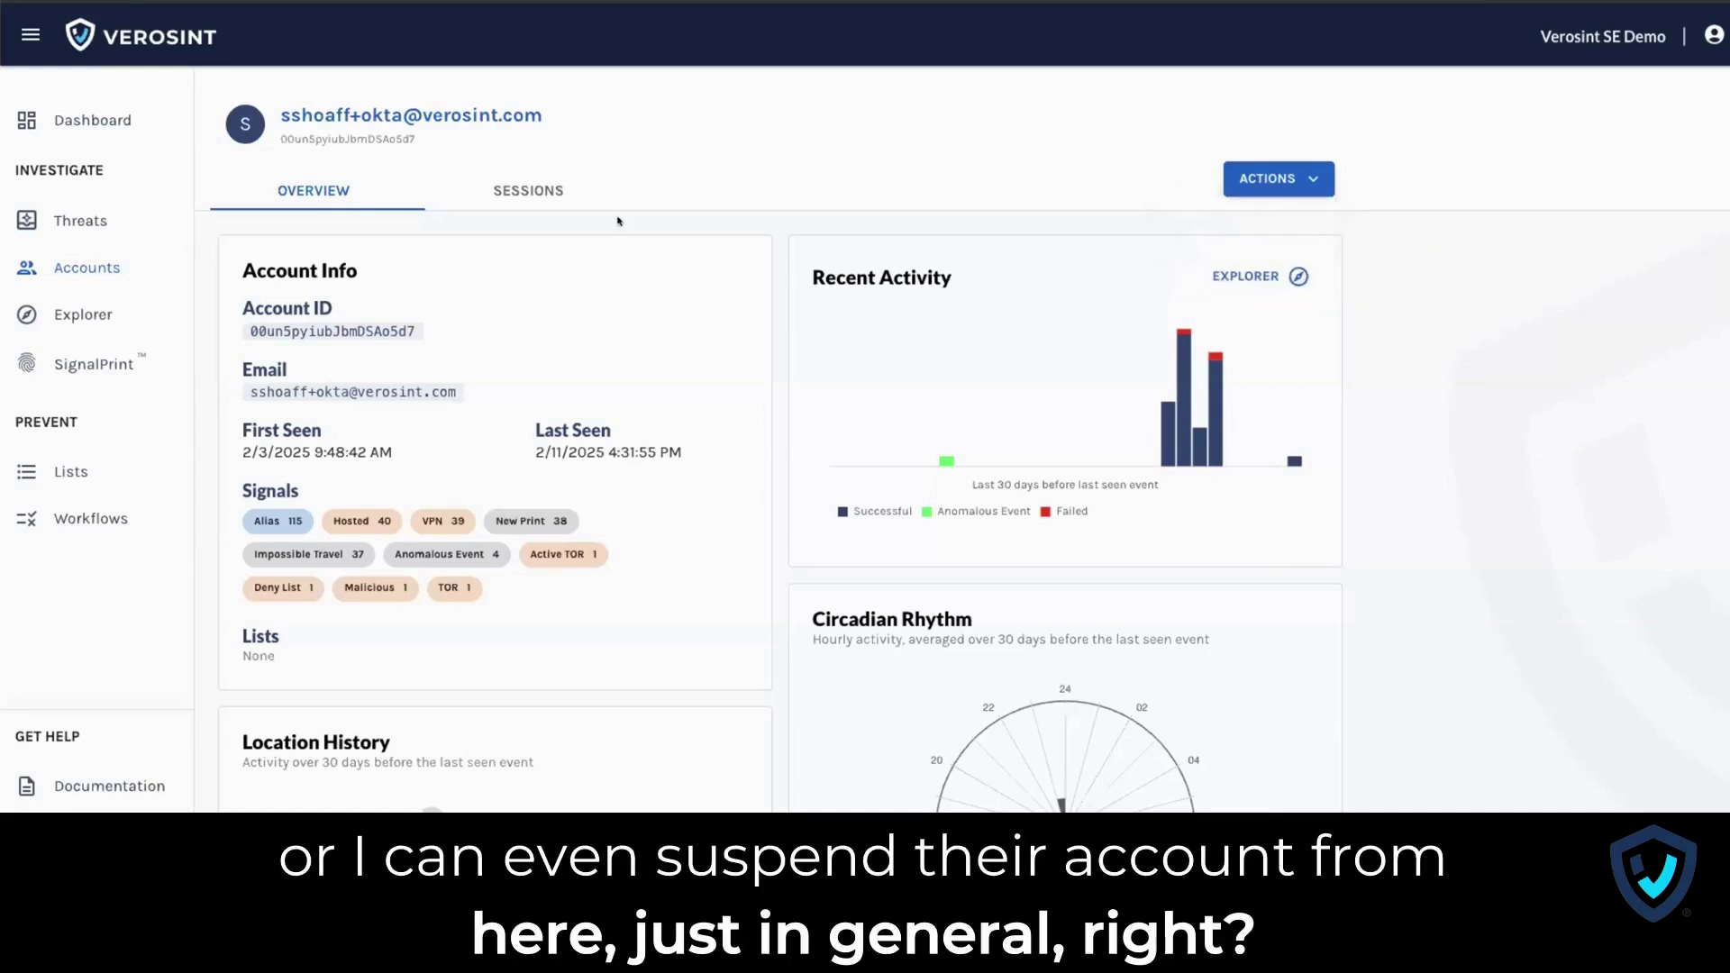
left_click(530, 188)
left_click(1293, 175)
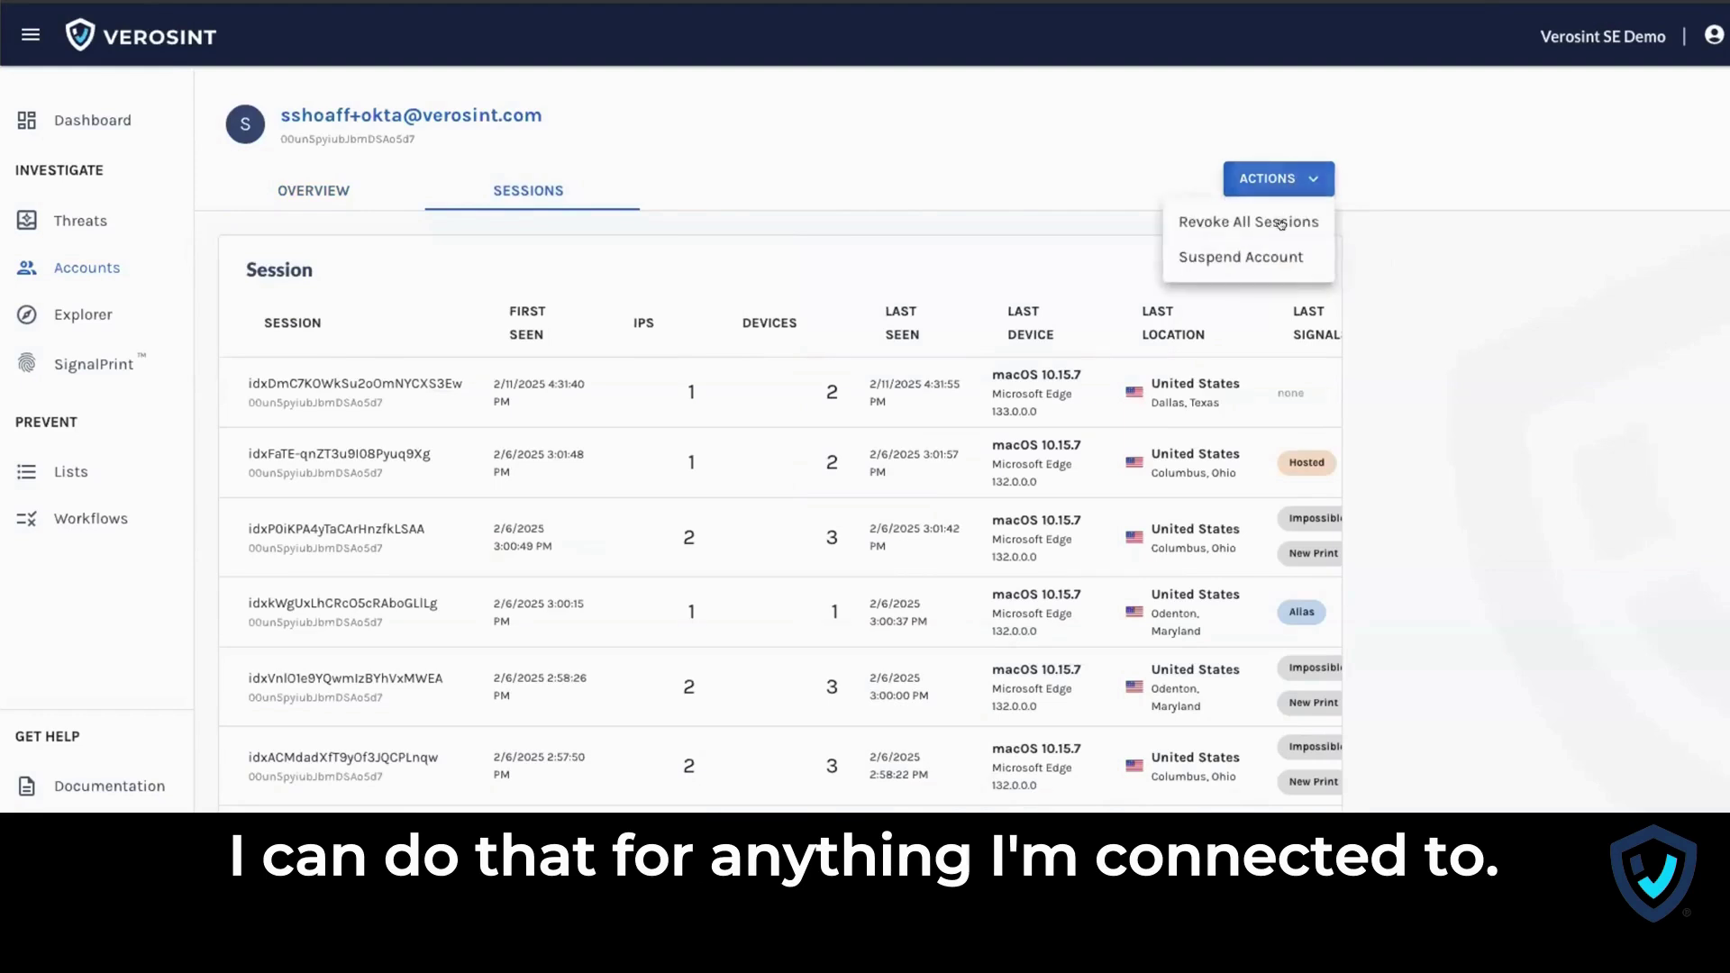
left_click(1456, 245)
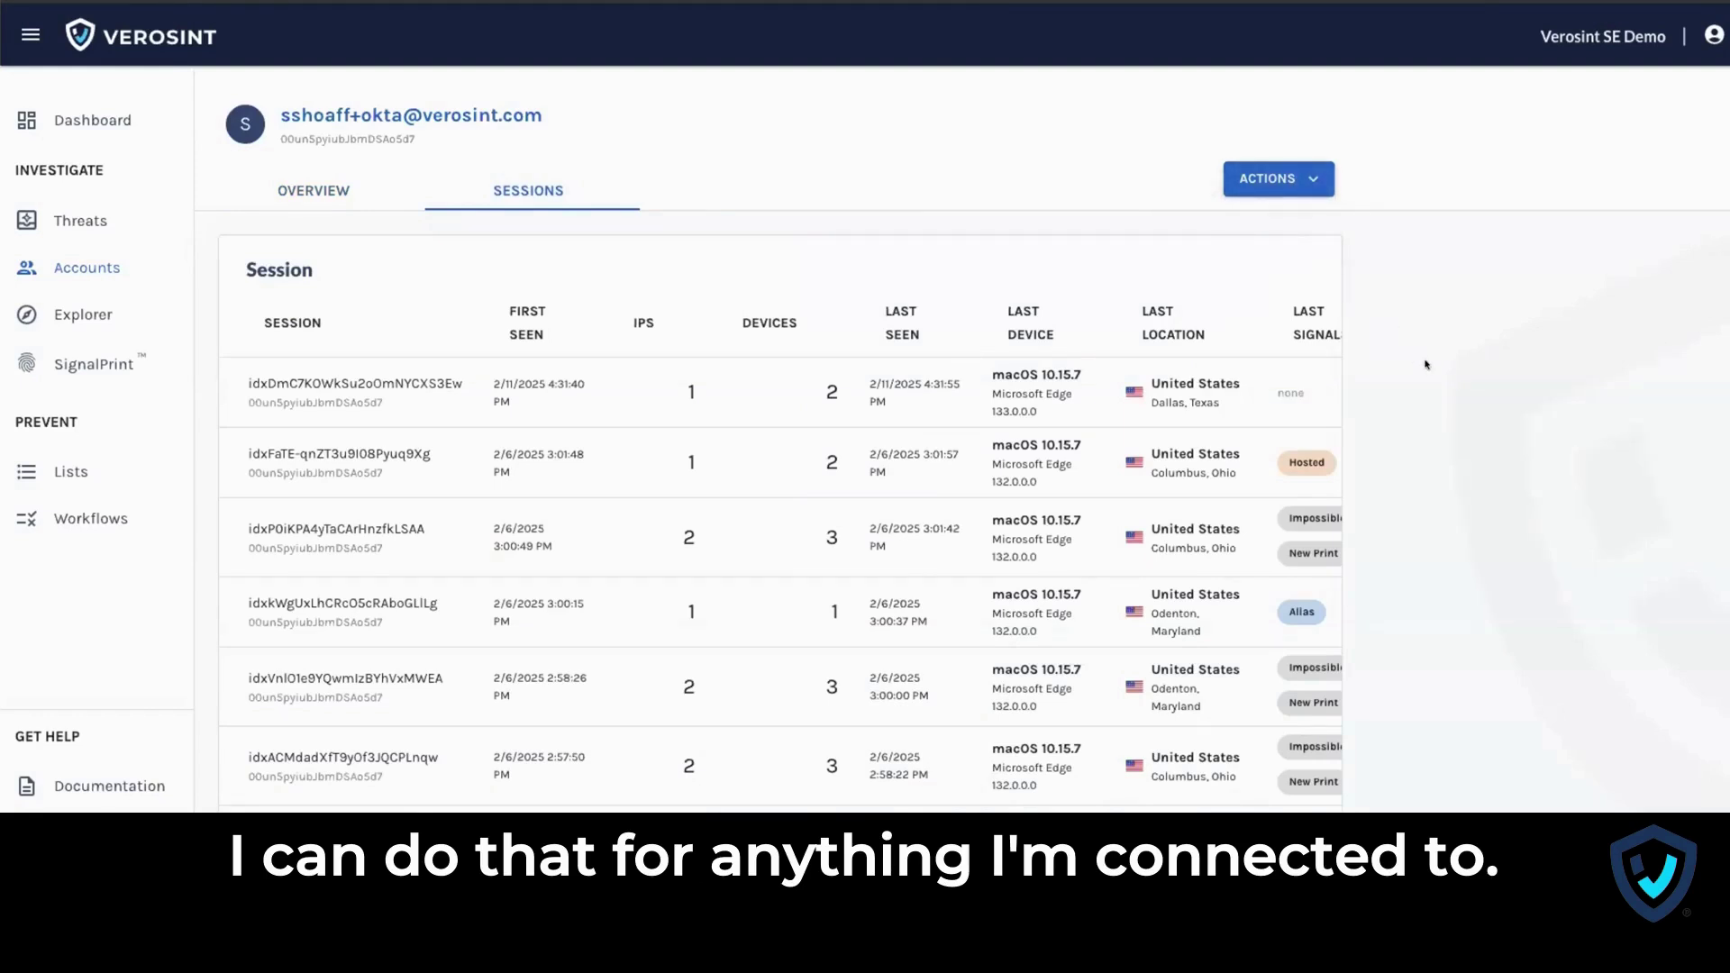
Open the workflow "1 - In-line rule for authentication." for editing and review its list of outcome rules.
left_click(134, 509)
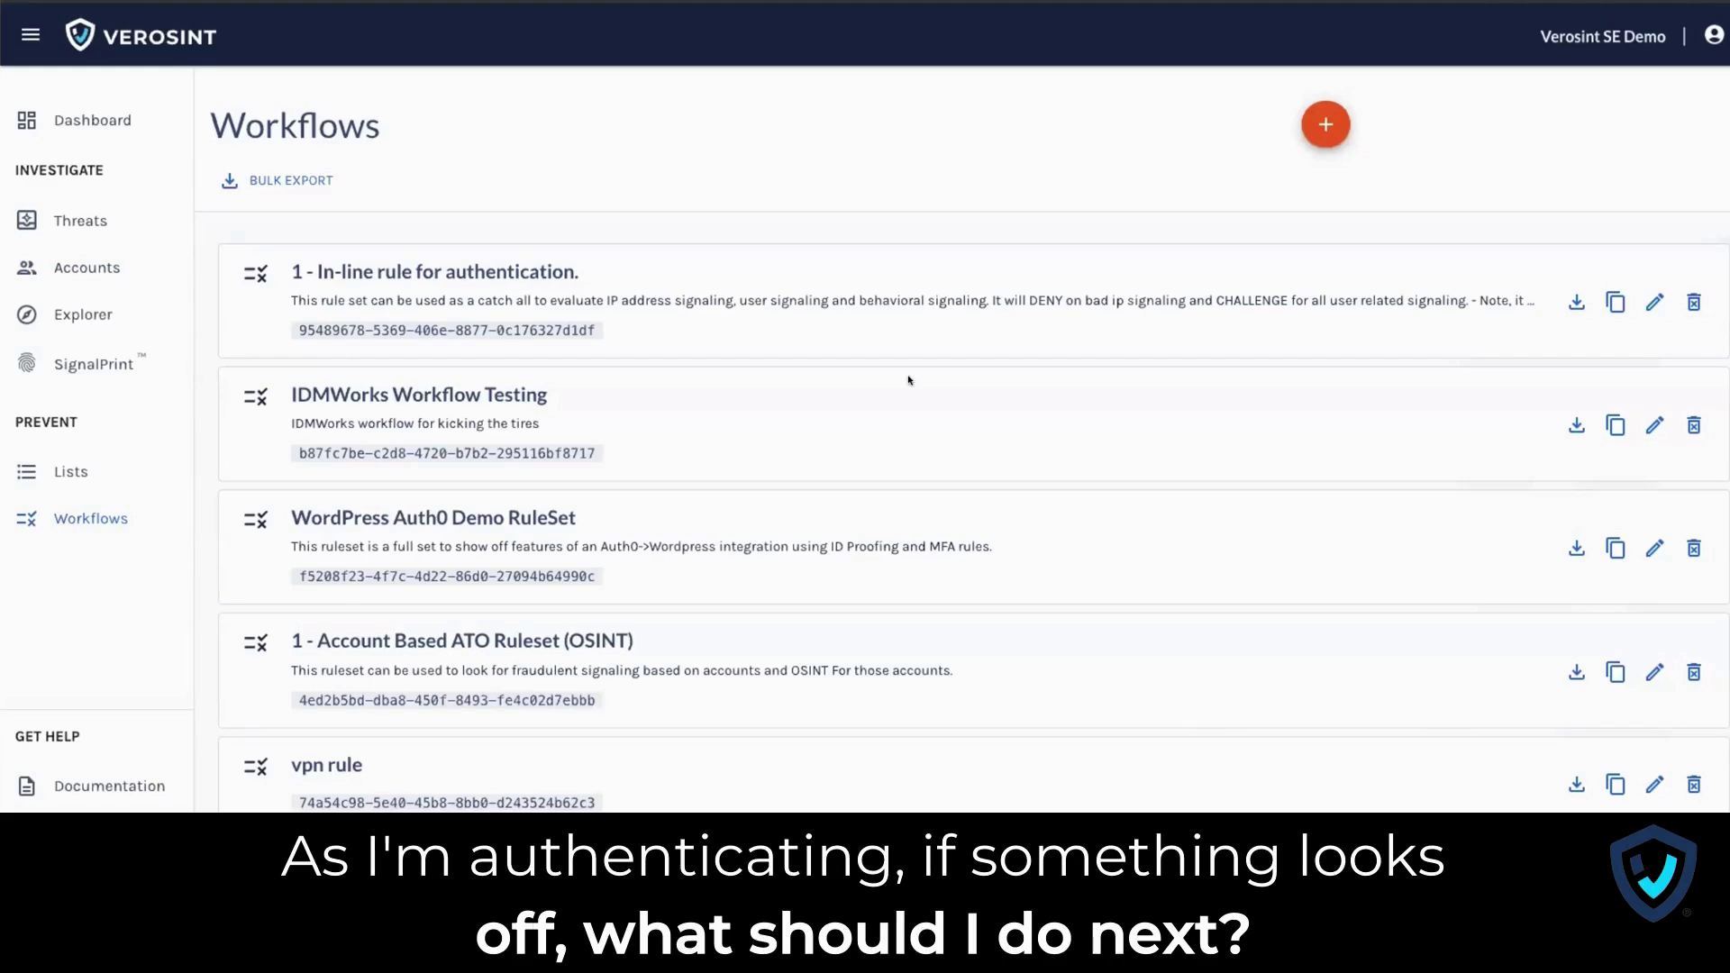
left_click(1654, 303)
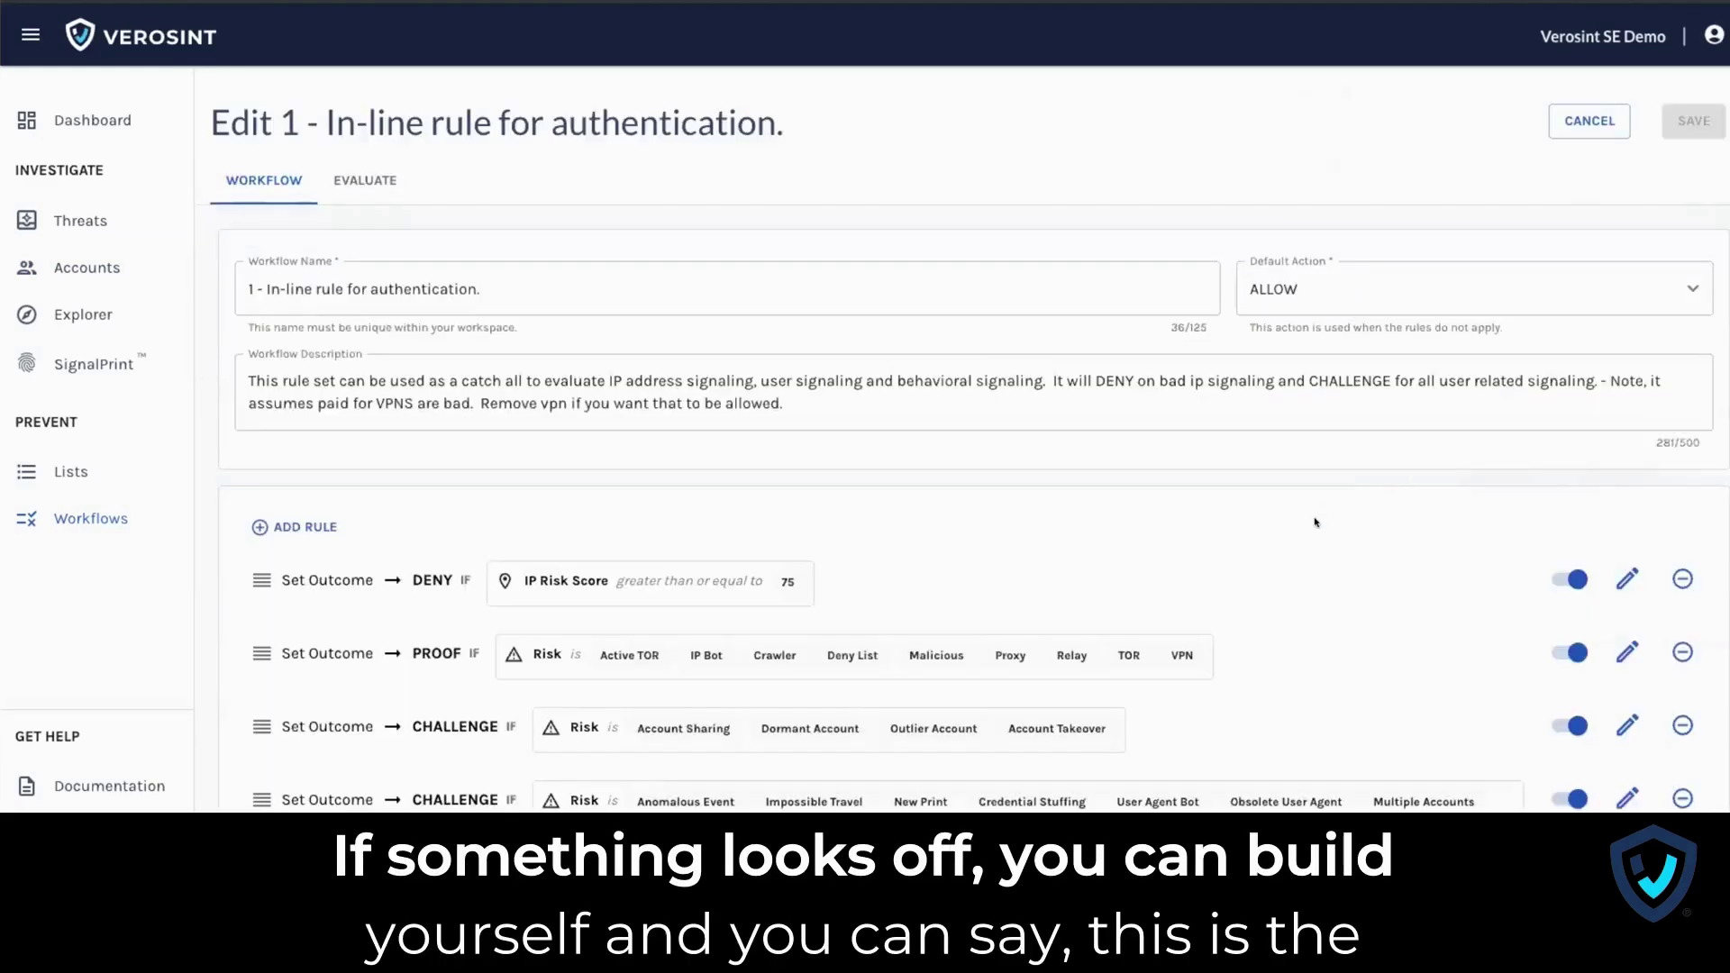
scroll(1316, 523, "down", 4)
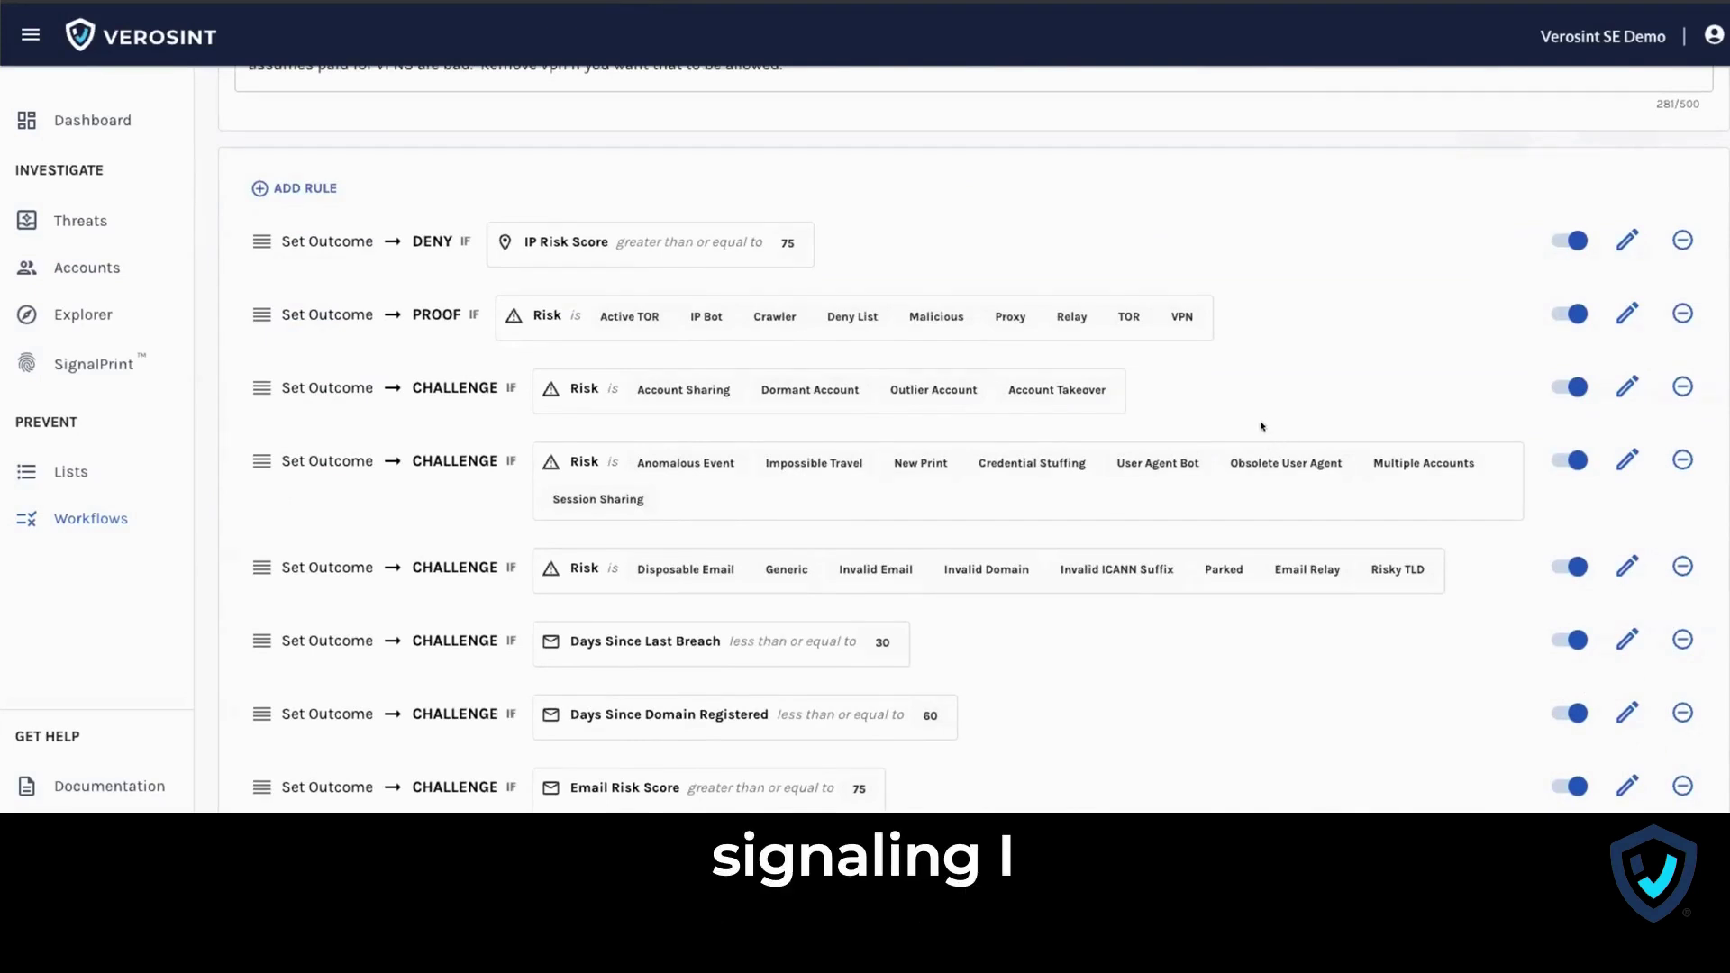
scroll(1241, 539, "down", 1)
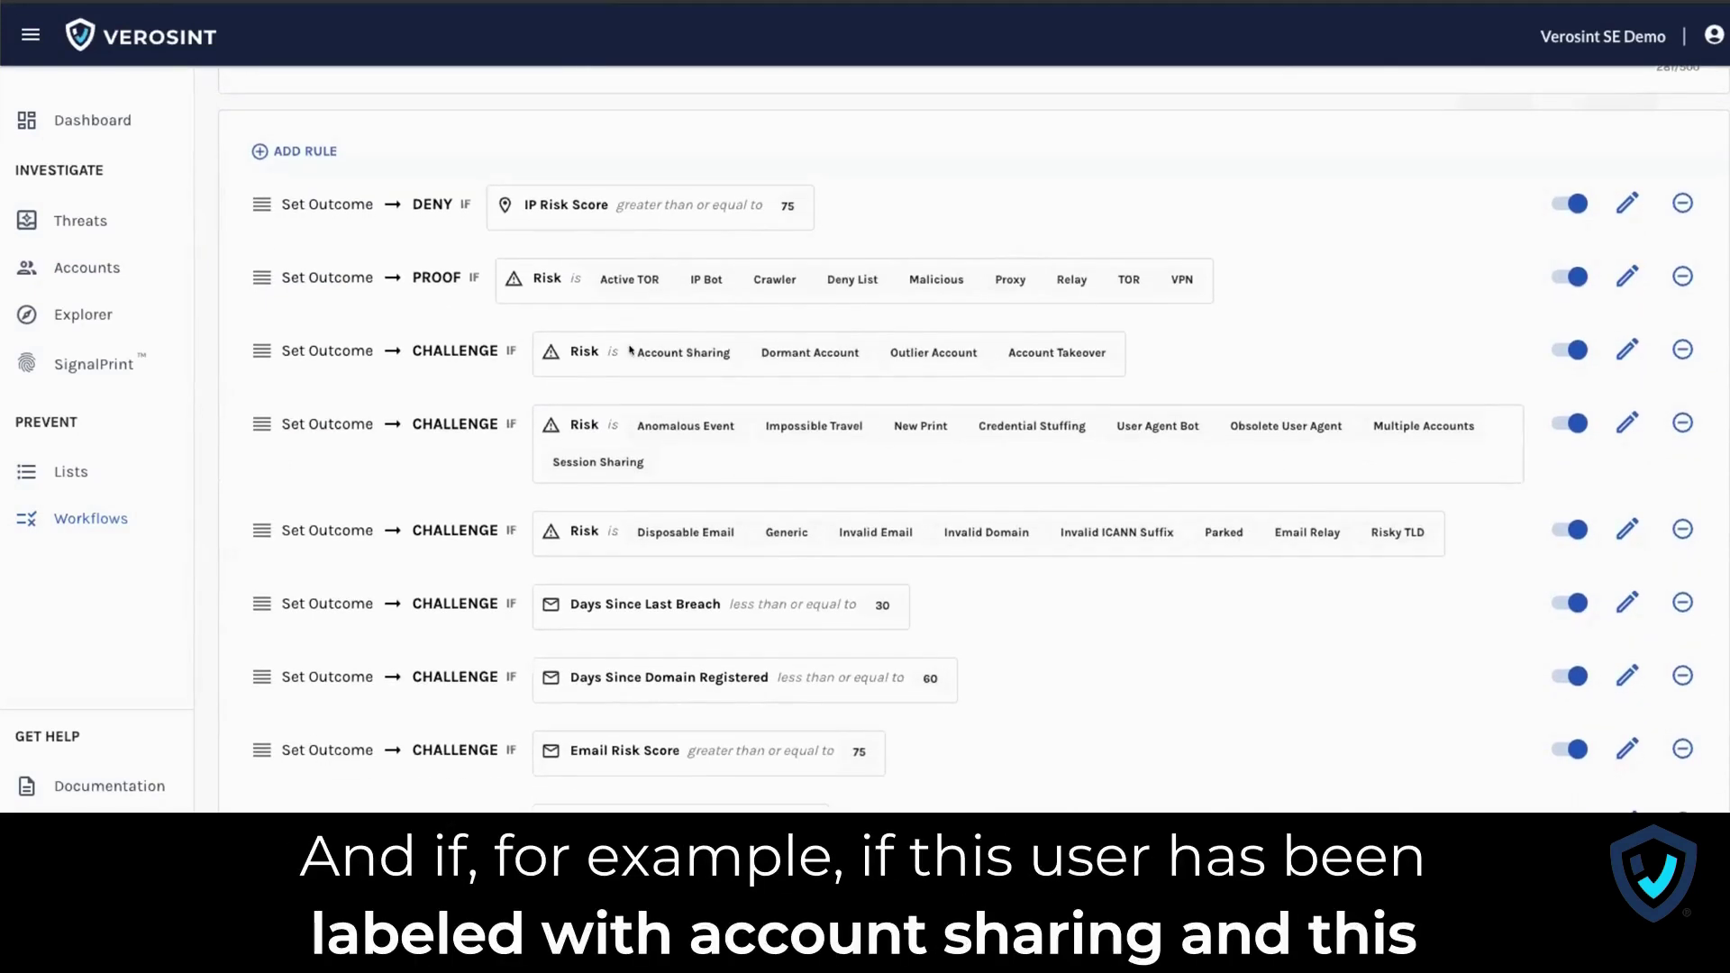
Examine the rule covering Account Sharing and Outlier Account risks, highlighting its CHALLENGE outcome.
left_click_drag(636, 350, 732, 351)
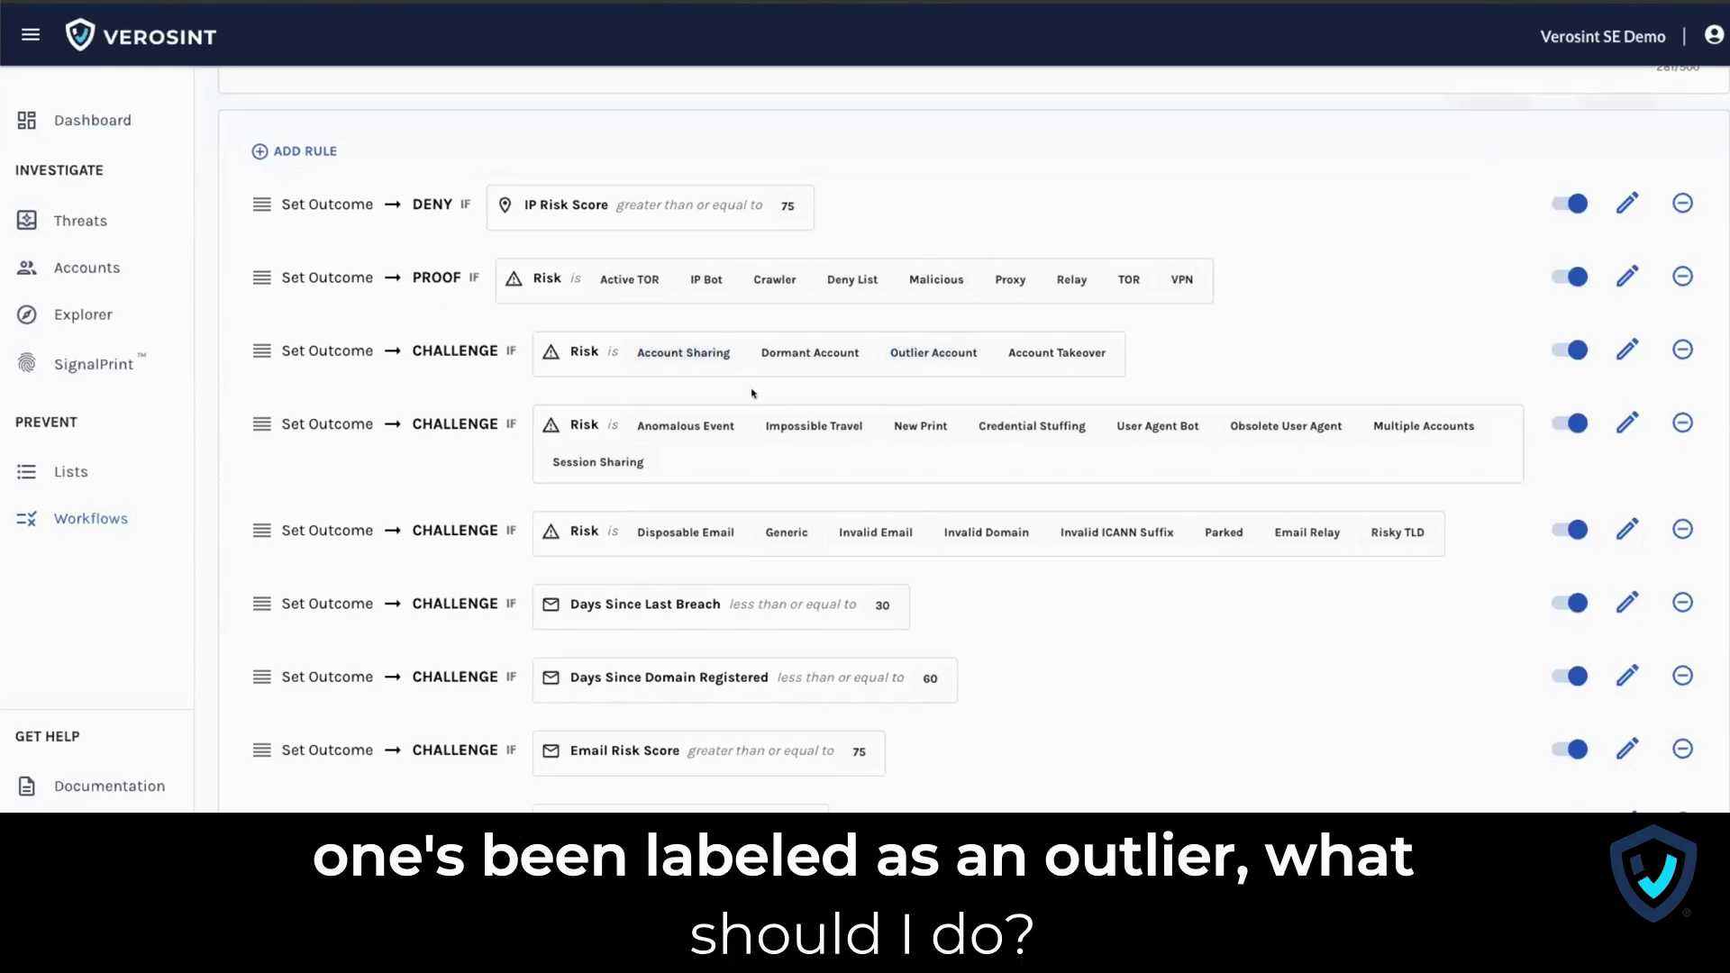
left_click_drag(413, 350, 492, 368)
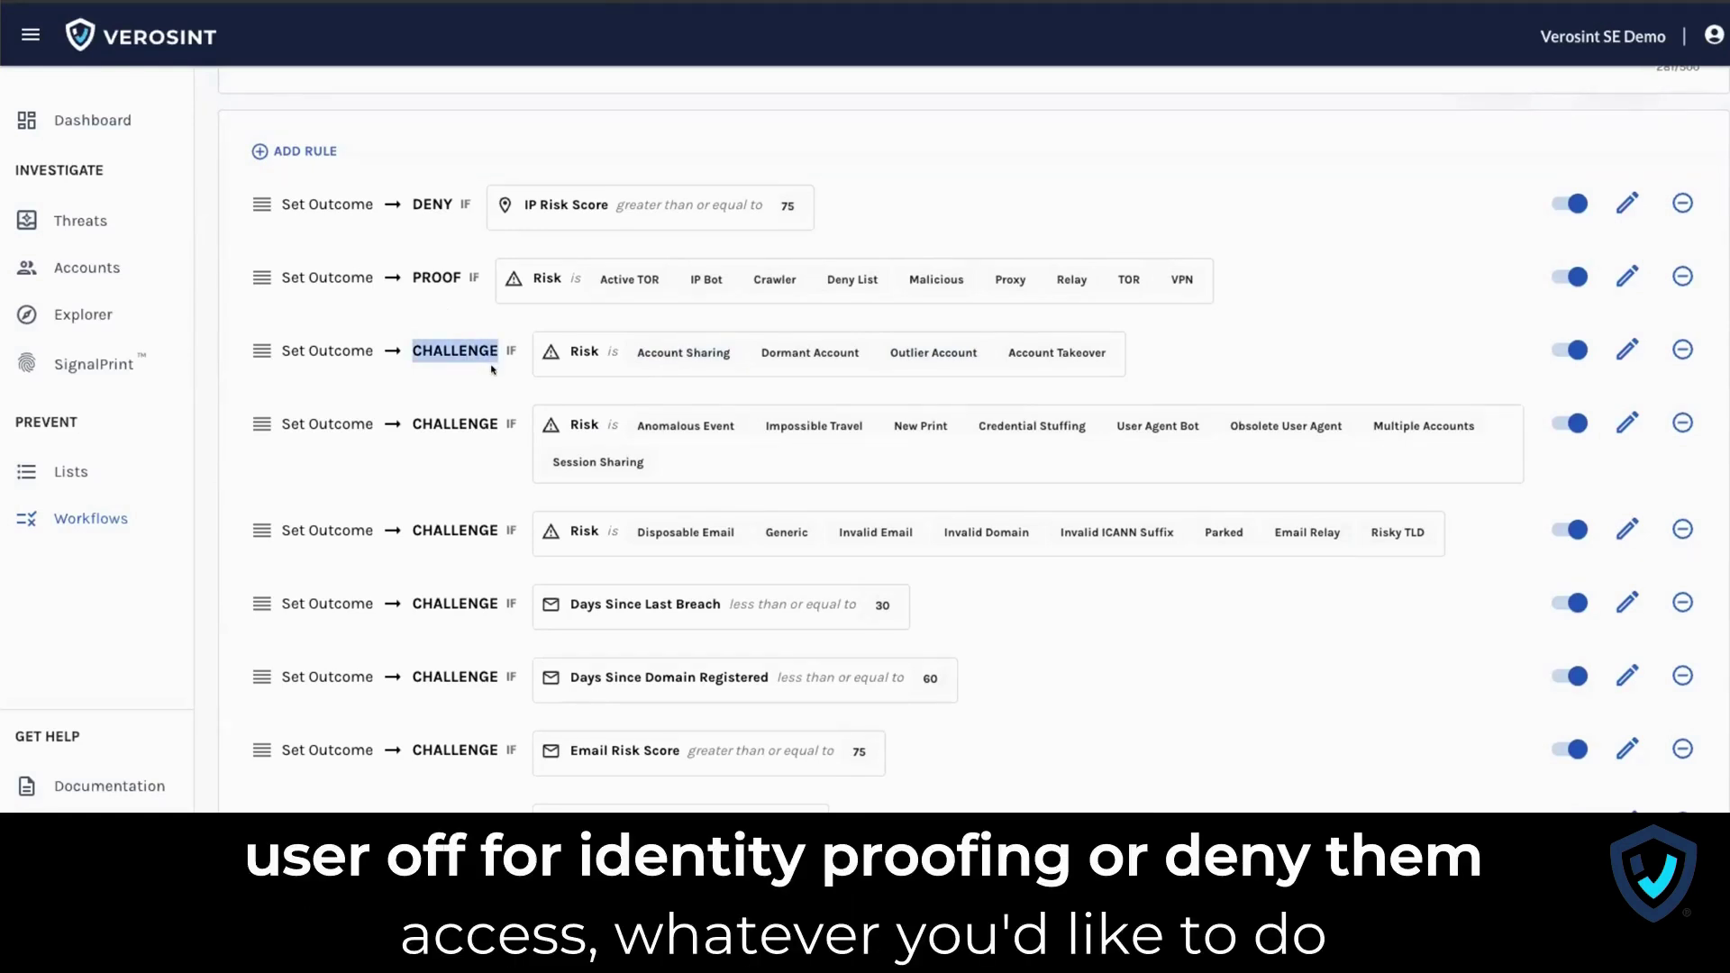
scroll(503, 432, "down", 1)
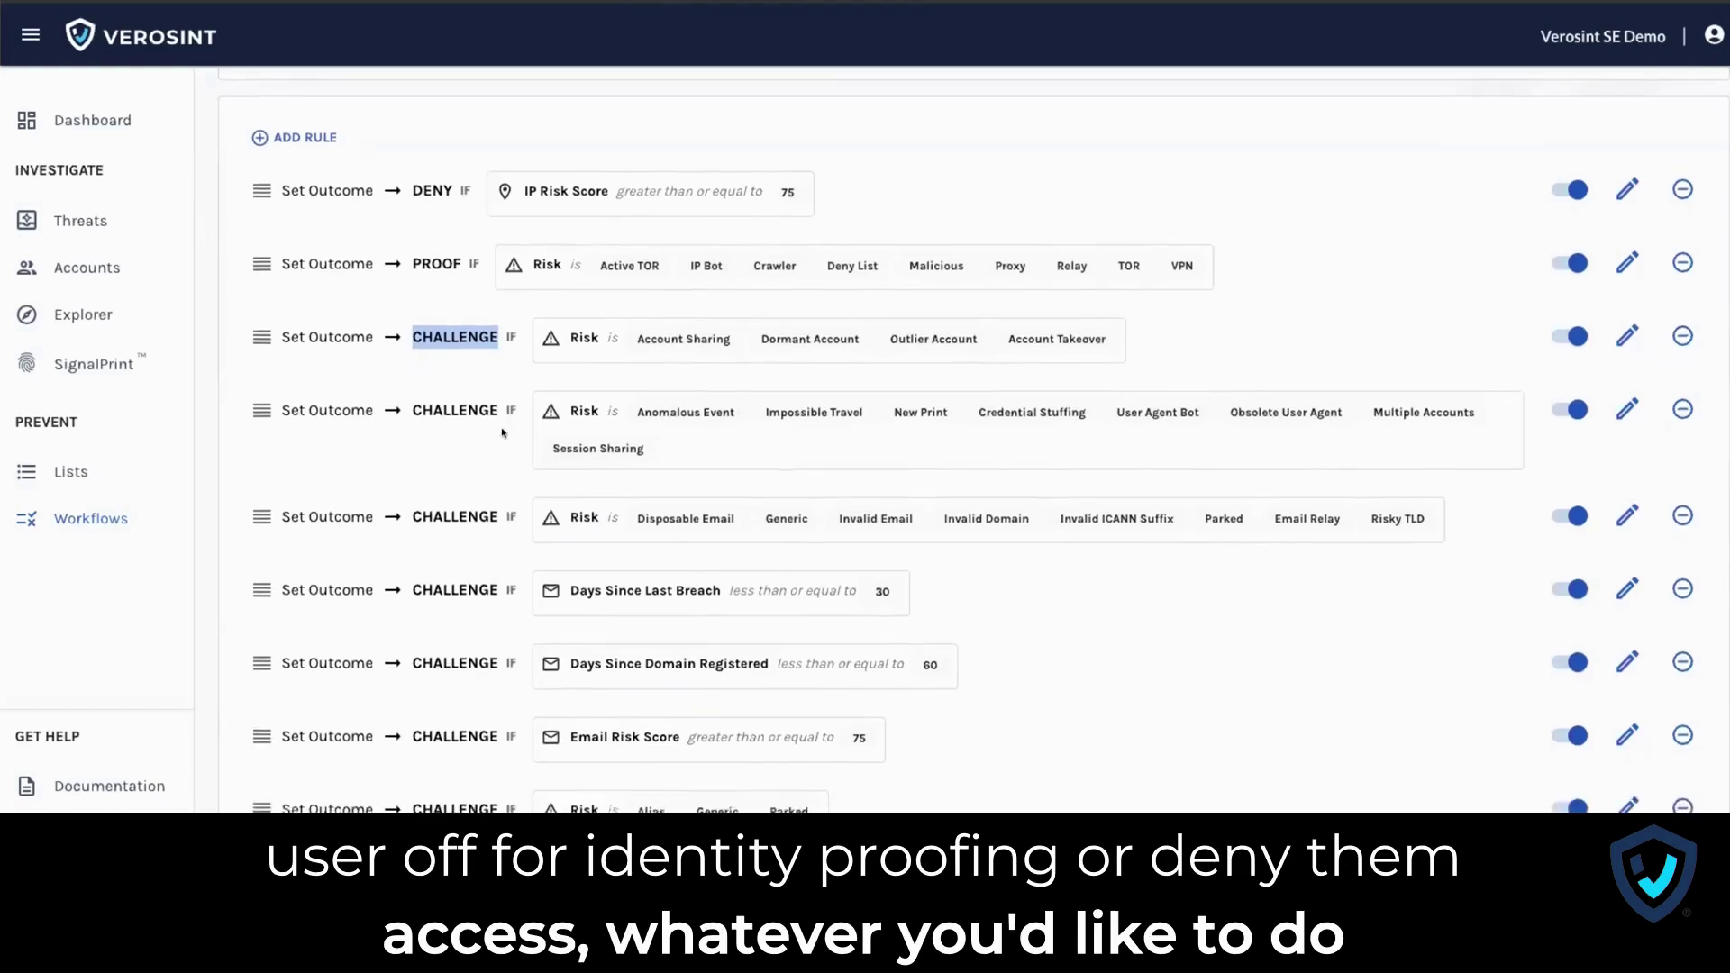
scroll(532, 434, "up", 1)
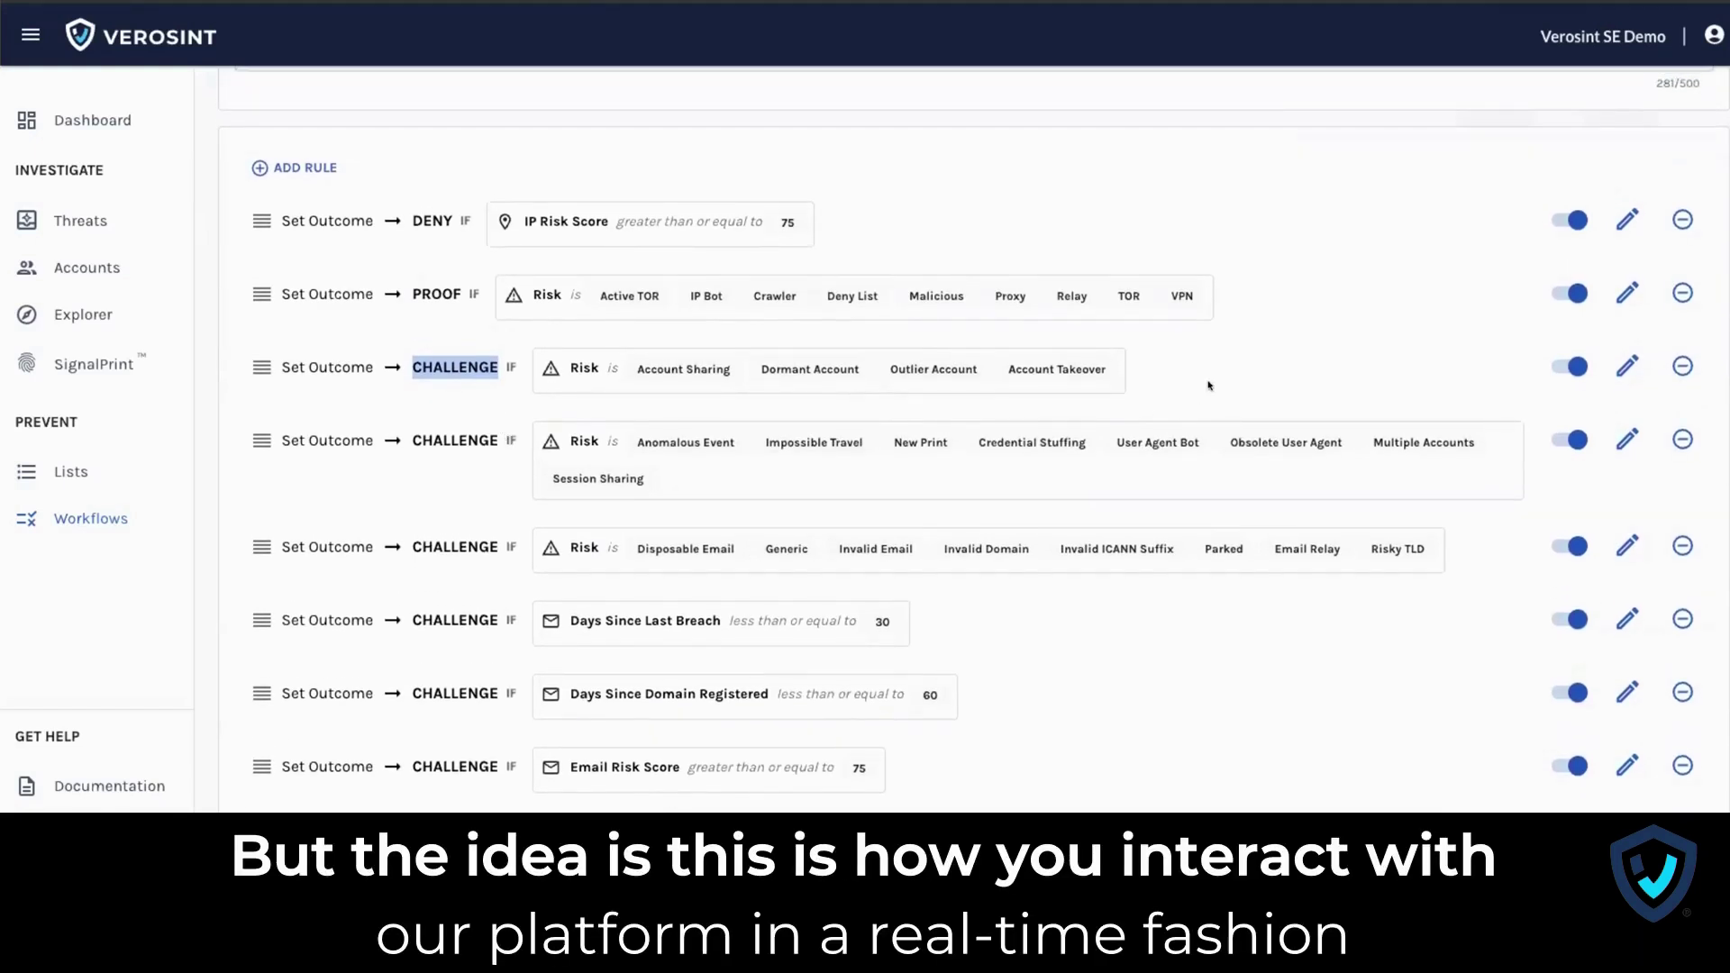